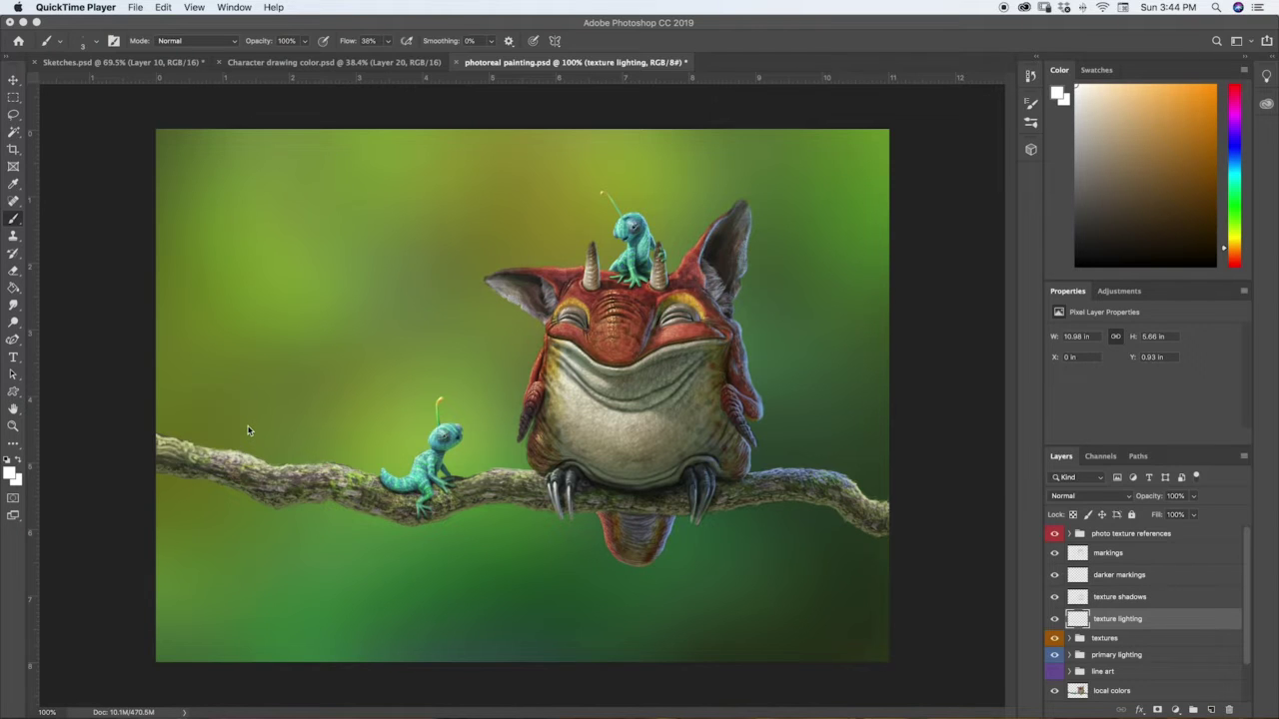
Step: Create a new layer above the markings layer and name it foreground
left_click(1149, 553)
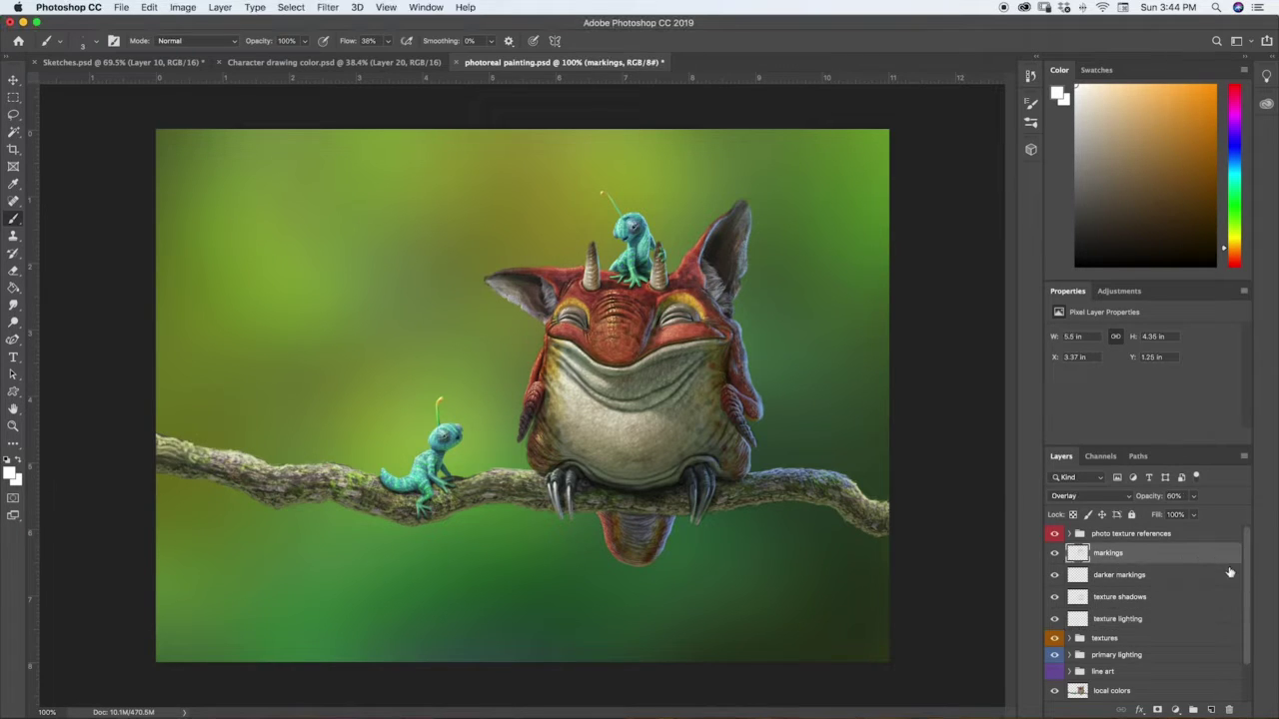
left_click(1211, 709)
double_click(1096, 555)
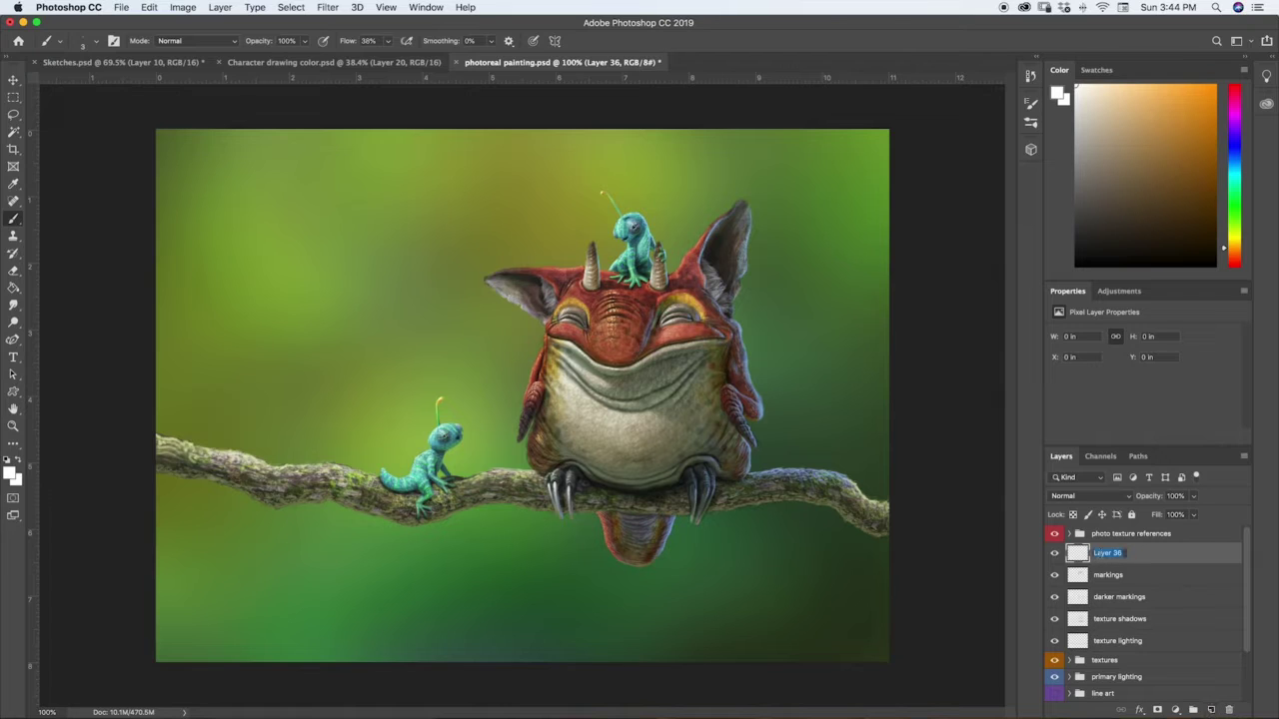
type("f")
key("Return")
Step: Sample a dark green from the shadowed background near the picture's lower-right corner as the painting color
left_click_drag(1229, 232, 1230, 206)
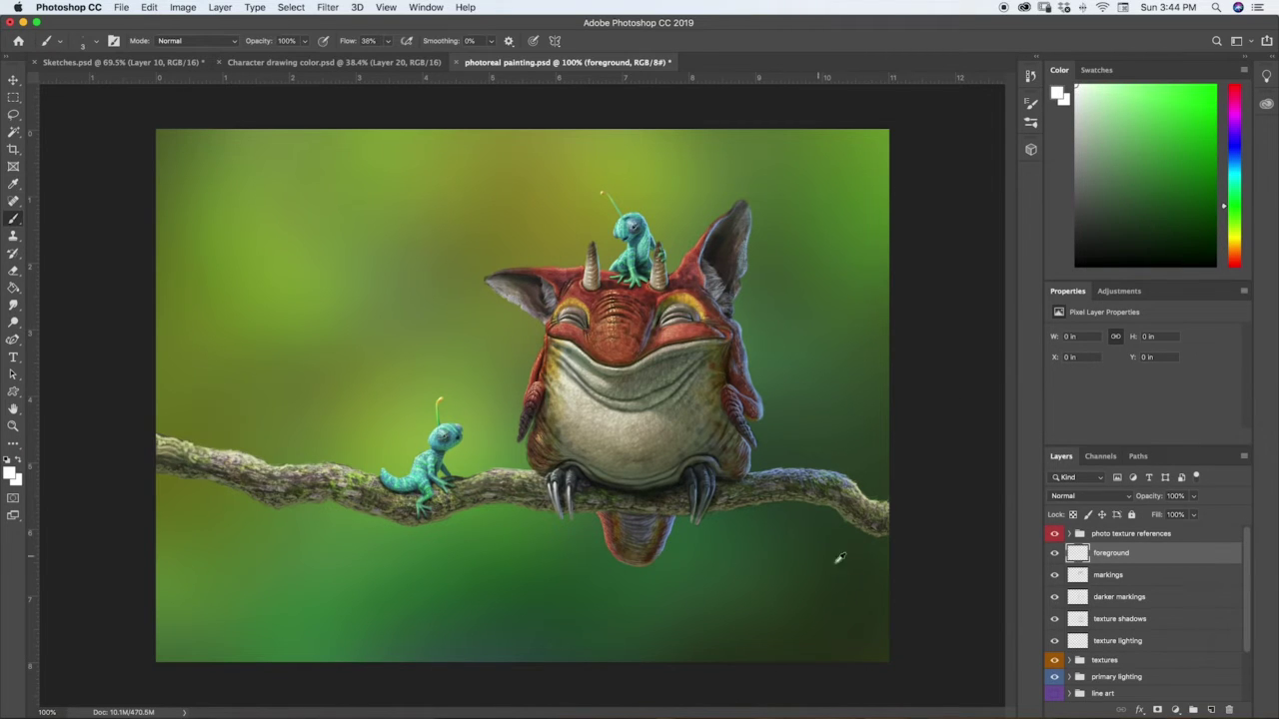
key("i")
left_click(877, 553)
key("b")
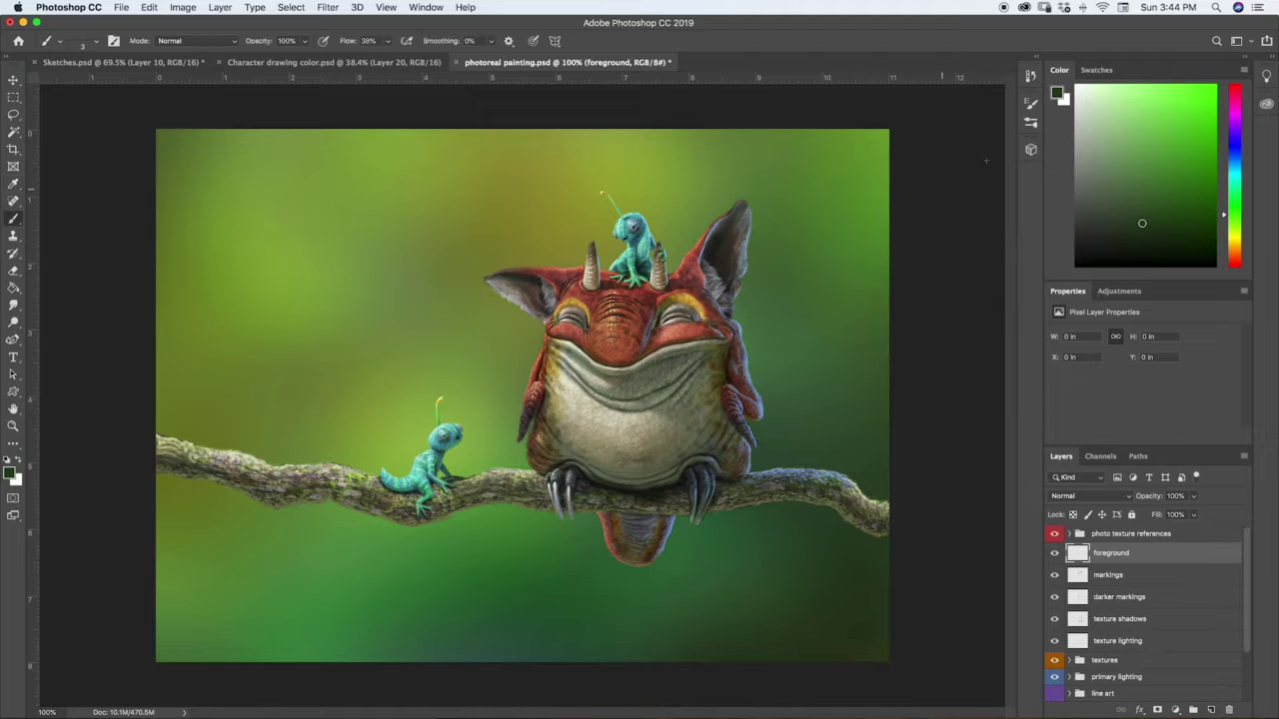
Step: Choose the Hard Round Pressure Size brush and enlarge it to 40 px
left_click(1030, 122)
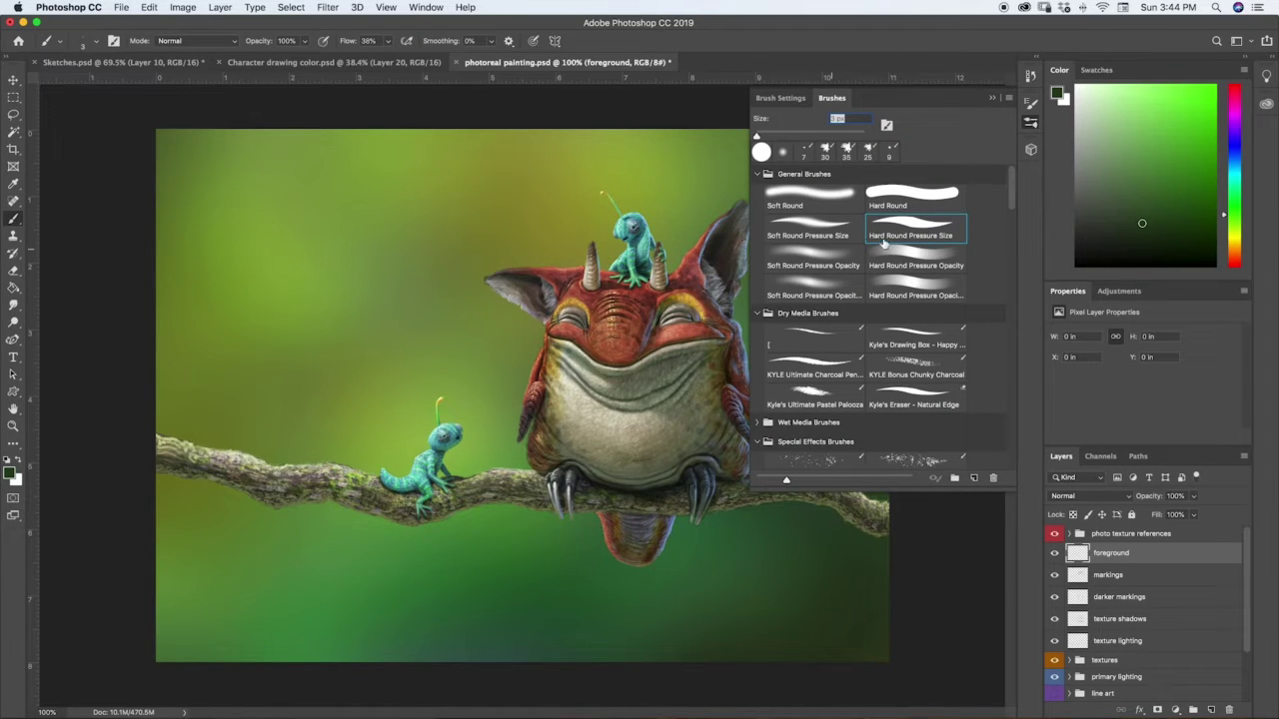
left_click(910, 212)
left_click(901, 217)
key("bracketright")
key("bracketright")
key("bracketright")
key("bracketright")
key("bracketright")
key("bracketright")
key("bracketright")
left_click(992, 97)
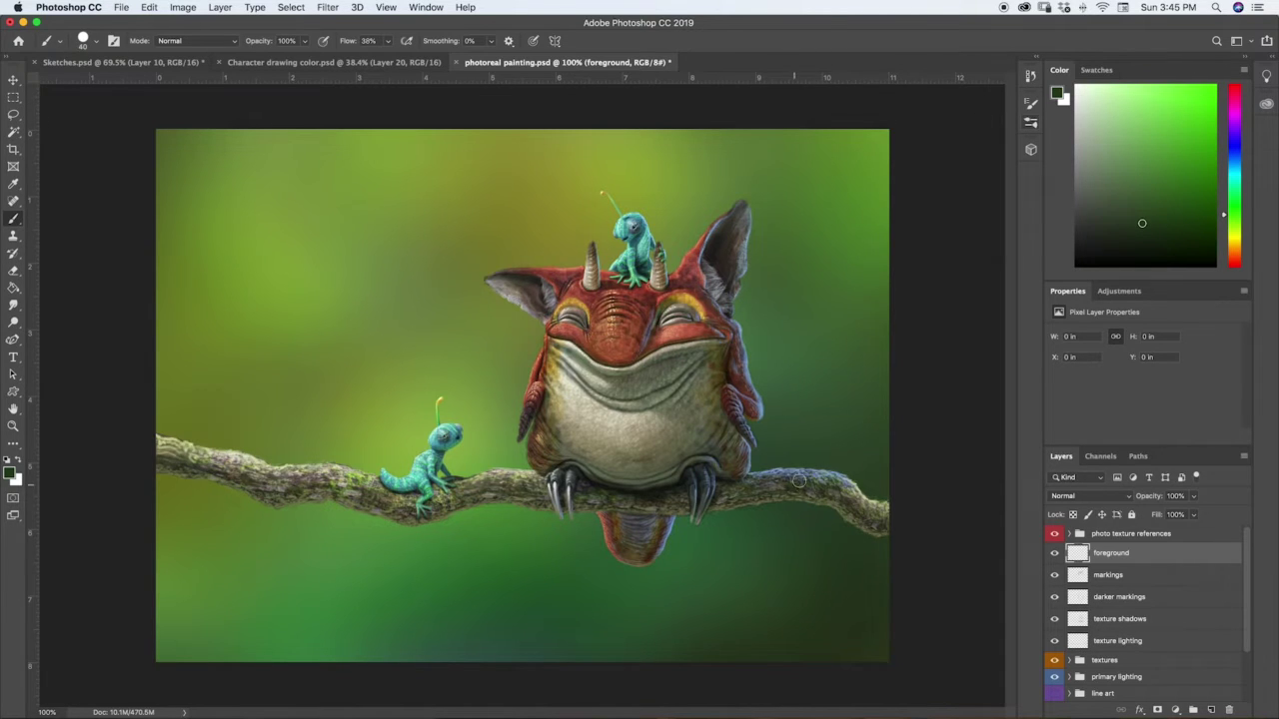
Step: Paint rough near-black leaves and twigs in the picture's lower-right corner with a 25 px brush
key("bracketleft")
key("bracketleft")
key("bracketleft")
left_click_drag(836, 605, 815, 613)
left_click(1123, 250)
mouse_move(882, 635)
left_mouse_down()
mouse_move(818, 601)
mouse_move(725, 635)
mouse_move(817, 610)
mouse_move(799, 608)
mouse_move(750, 630)
mouse_move(815, 609)
mouse_move(851, 624)
mouse_move(767, 669)
mouse_move(846, 625)
mouse_move(821, 638)
mouse_move(888, 633)
mouse_move(831, 542)
mouse_move(844, 548)
mouse_move(743, 573)
mouse_move(825, 541)
mouse_move(861, 573)
left_mouse_up()
right_click(799, 567)
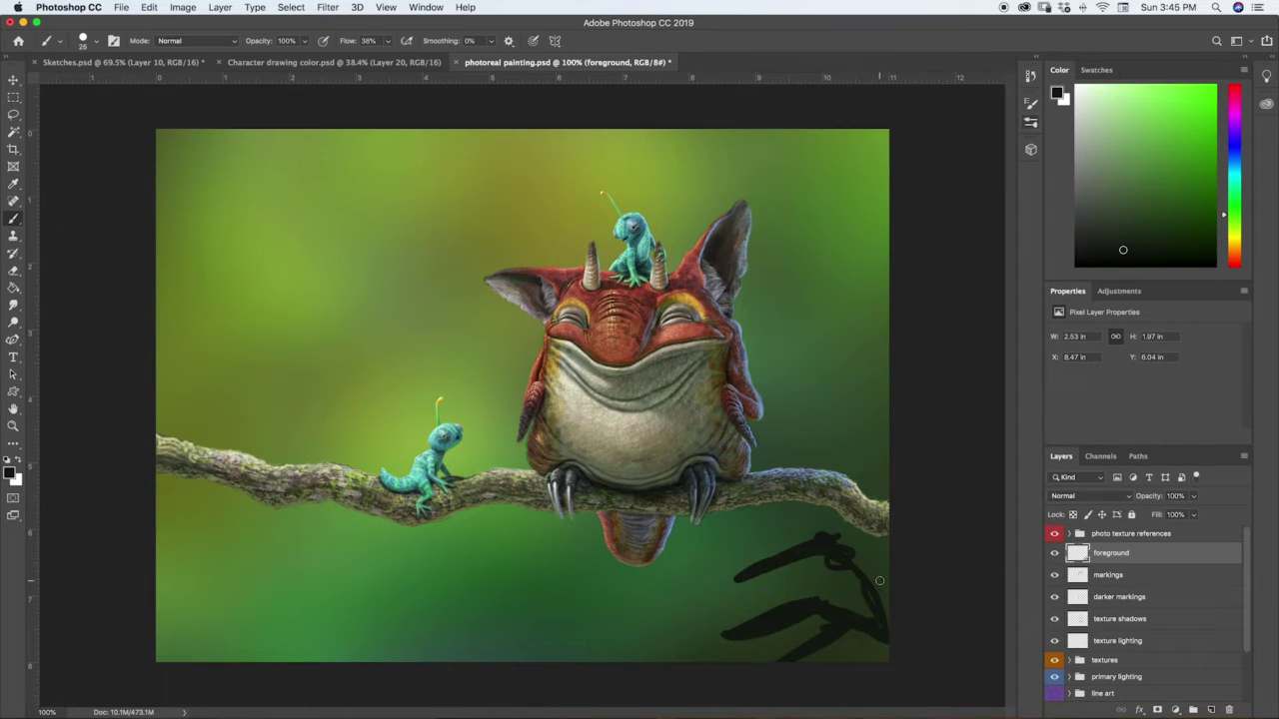
Step: Try out the Branch 1, Branch 2, Shrub, Fern, plants1 and Foliage 2 brushes near the dark leaves
left_click(1030, 122)
mouse_move(1013, 189)
left_mouse_down()
mouse_move(992, 455)
mouse_move(991, 382)
left_mouse_up()
left_click(821, 416)
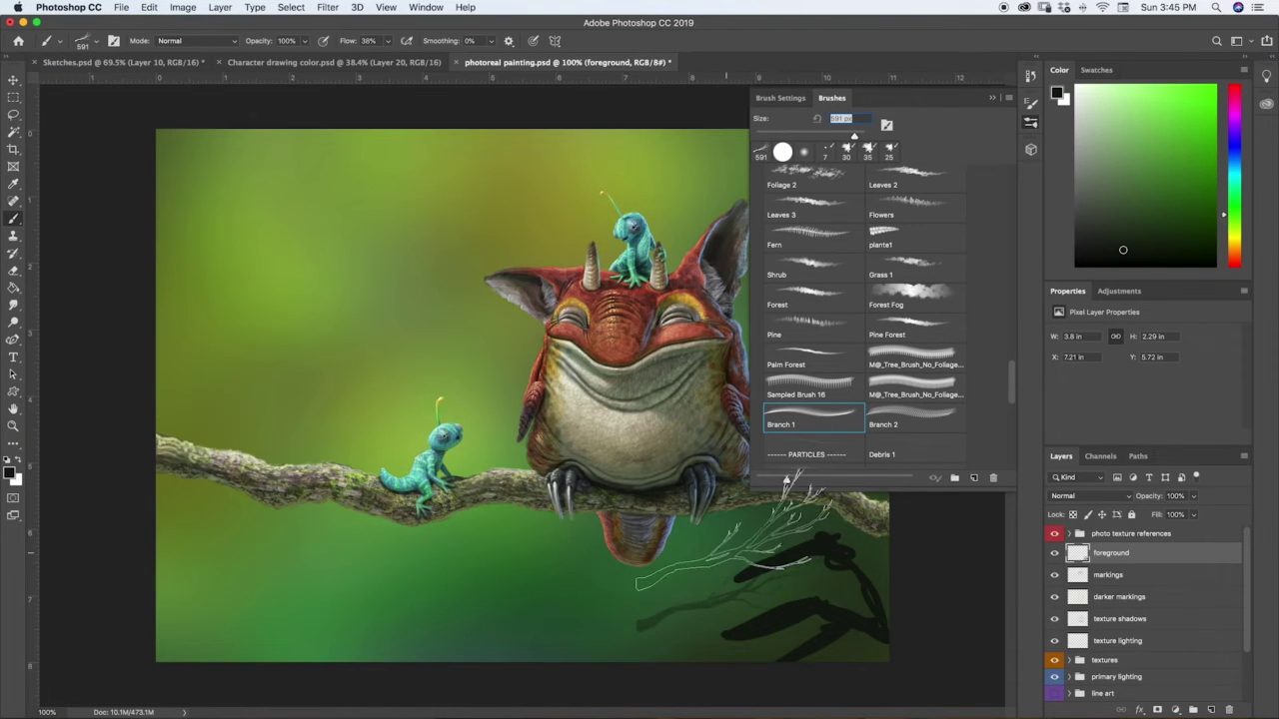
left_click(905, 416)
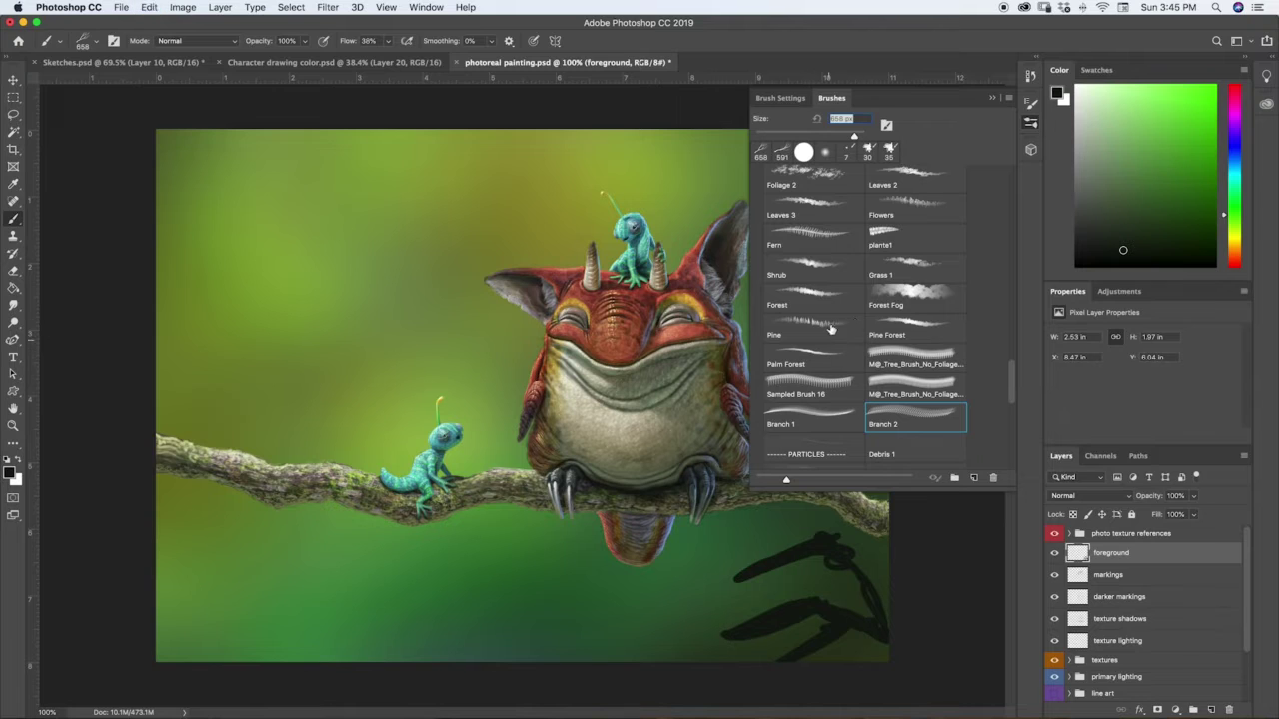
left_click(812, 268)
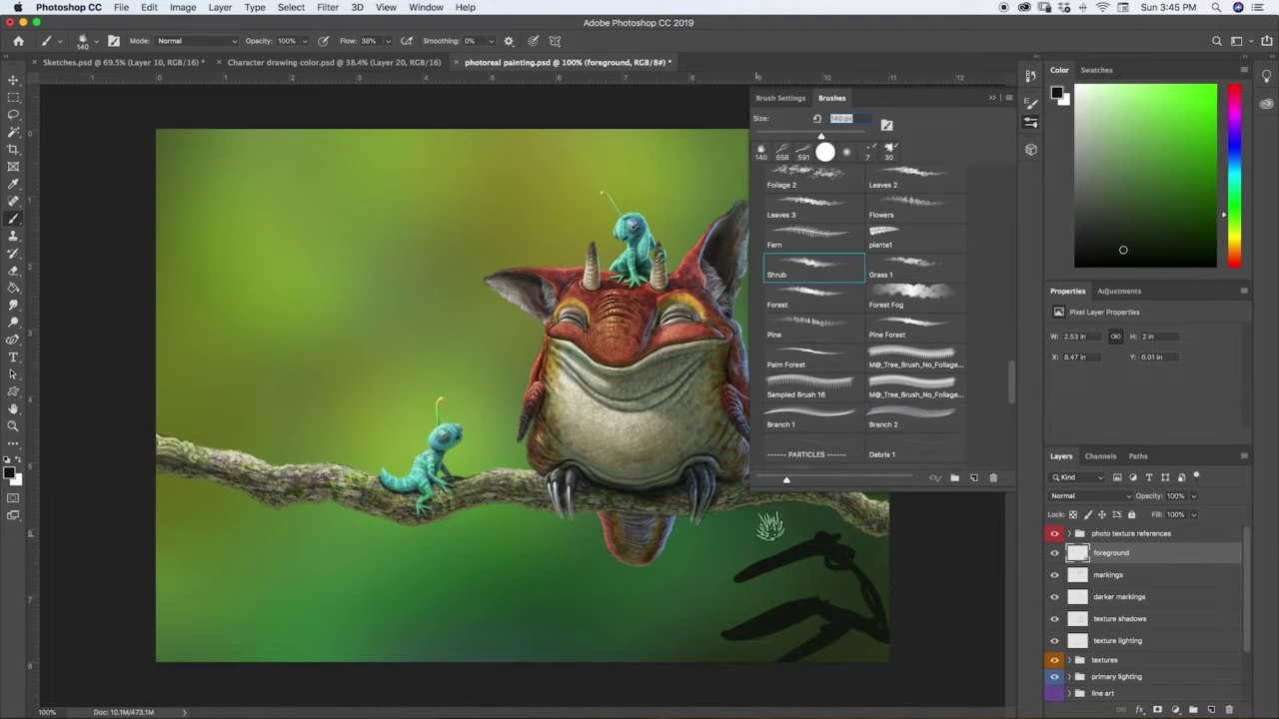
left_click(797, 232)
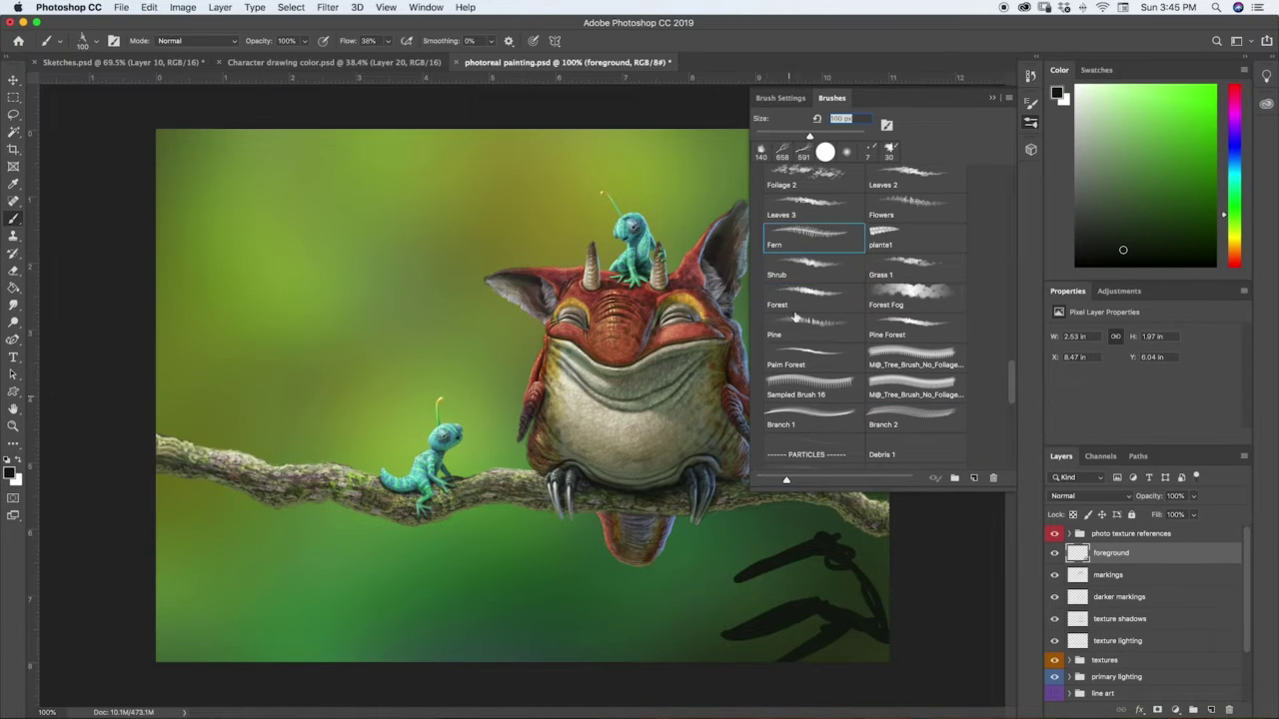
left_click(885, 233)
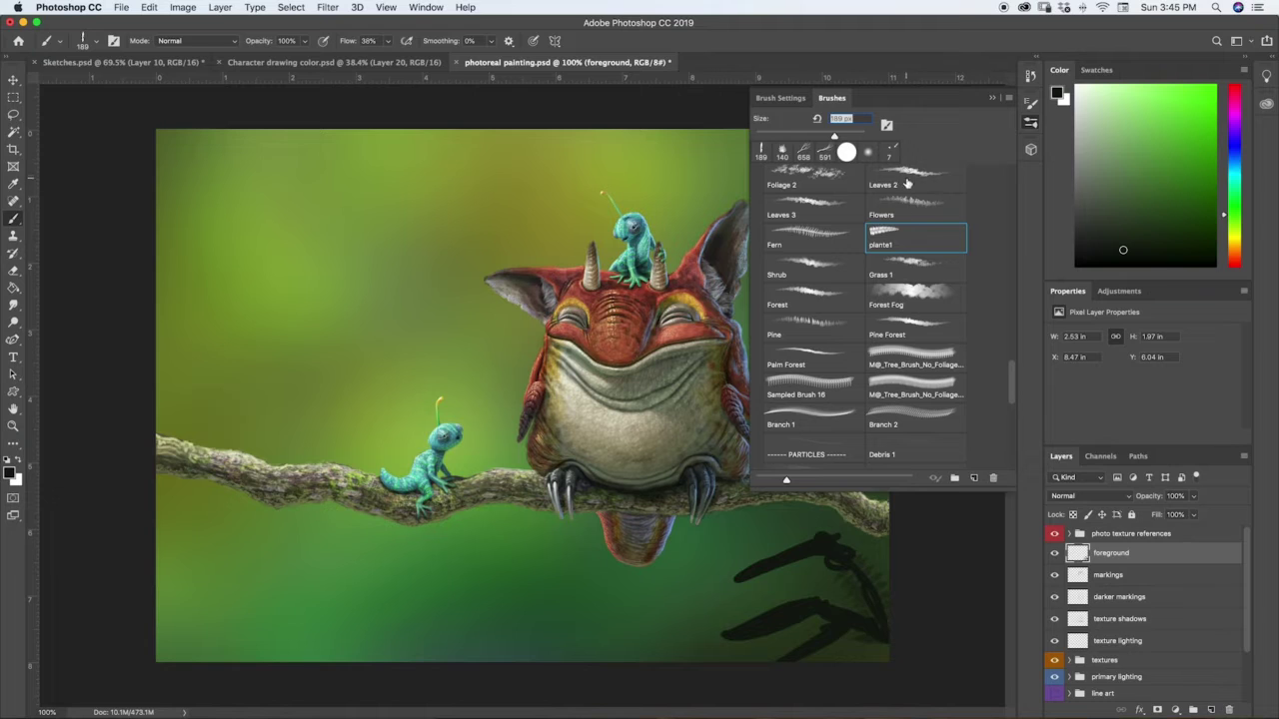
left_click(835, 177)
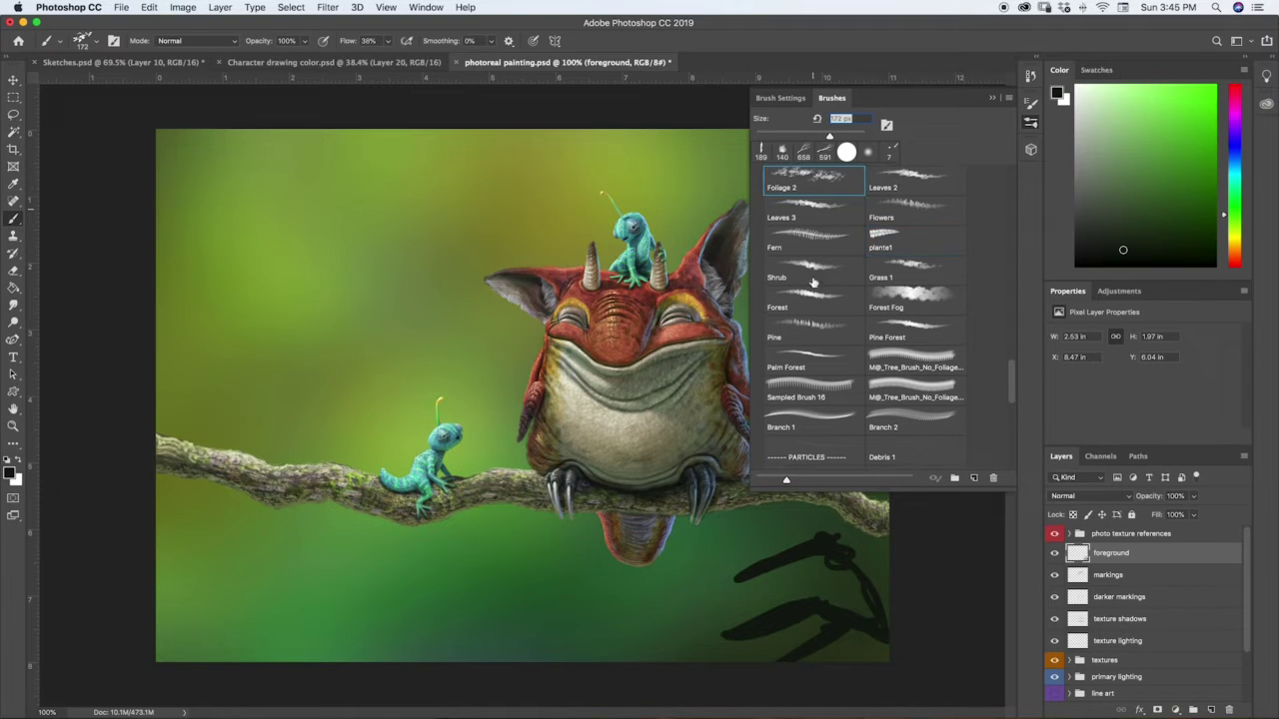
key("super+z")
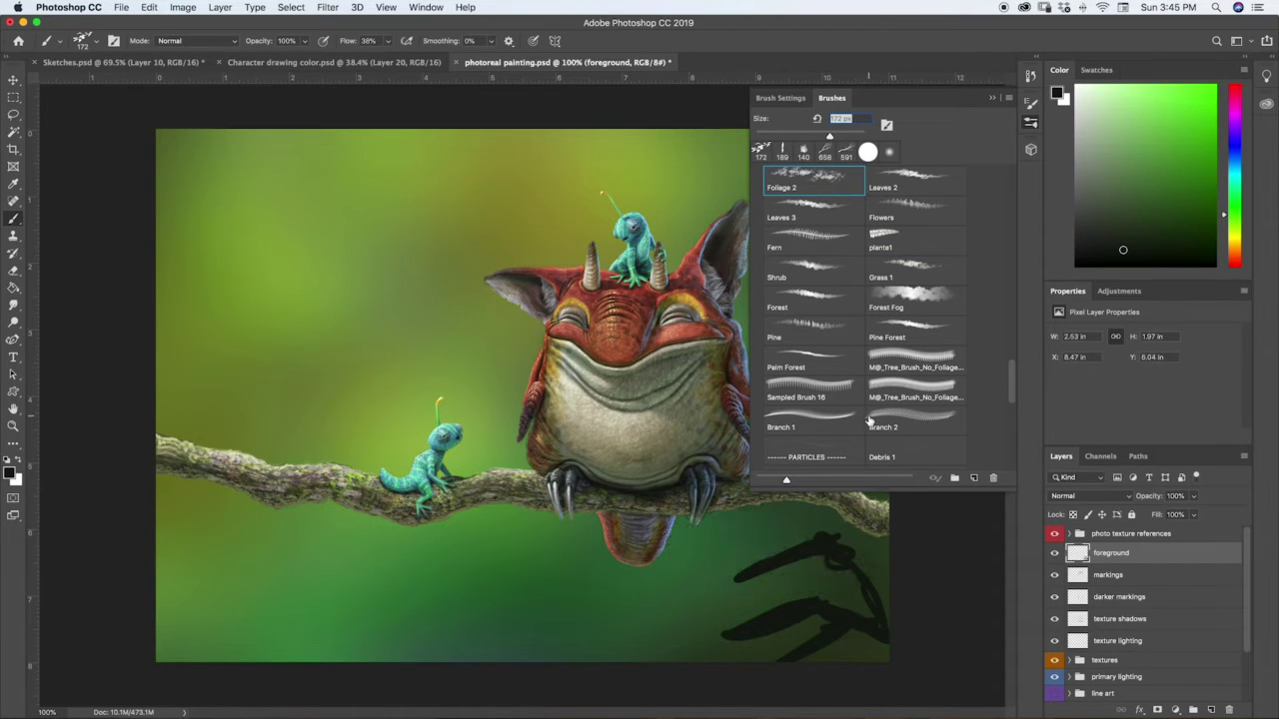
left_click(1033, 122)
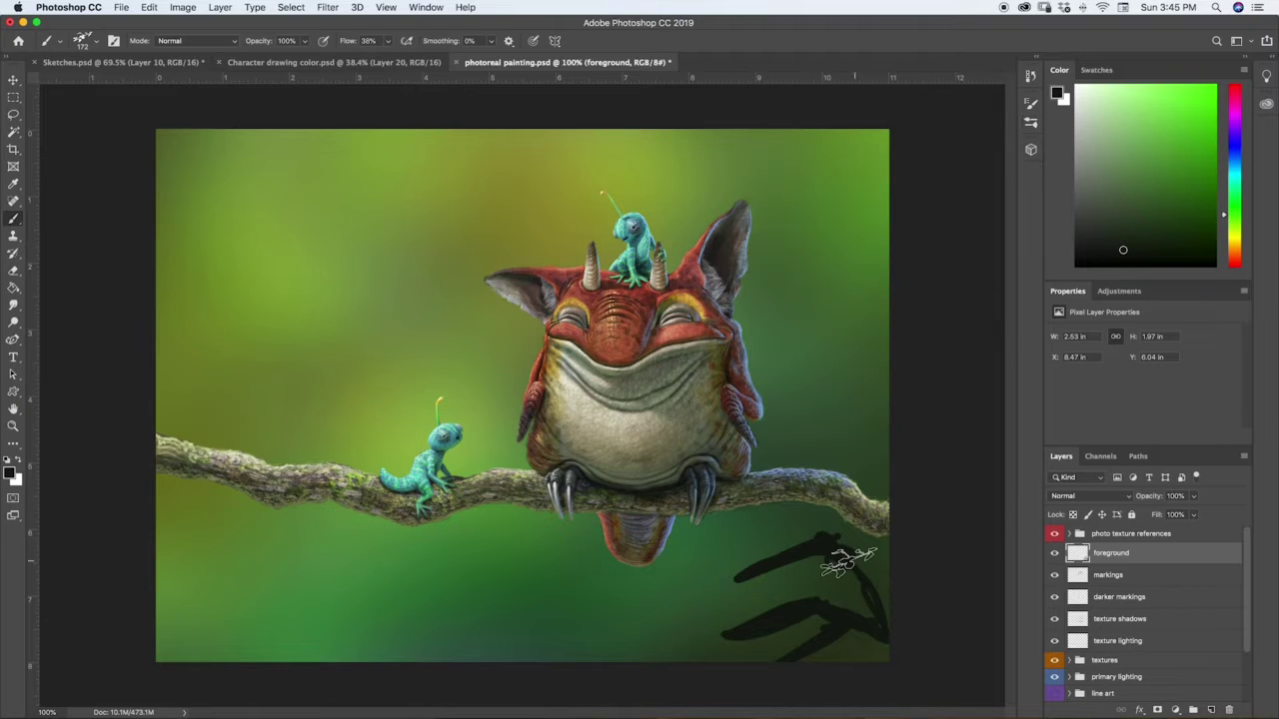
Step: Switch back to the Hard Round Pressure Size brush and reduce it to 80 px
left_click(1033, 123)
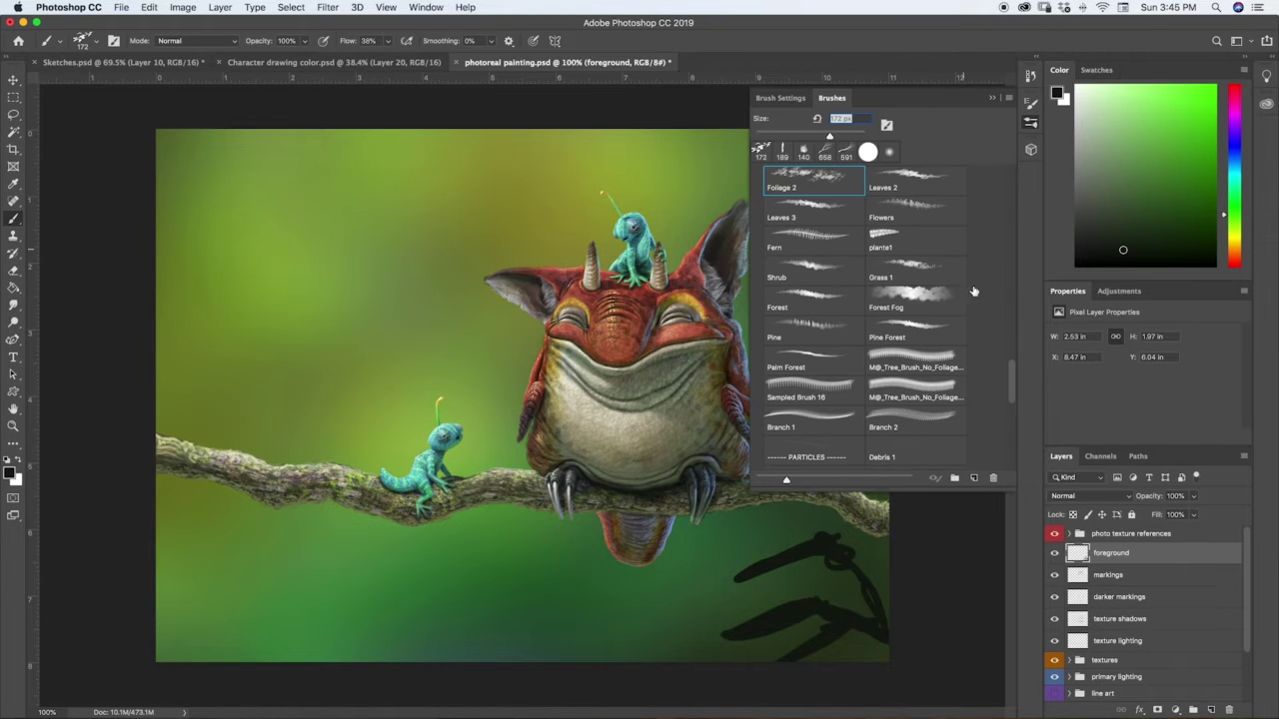
scroll(979, 197, "up", 10)
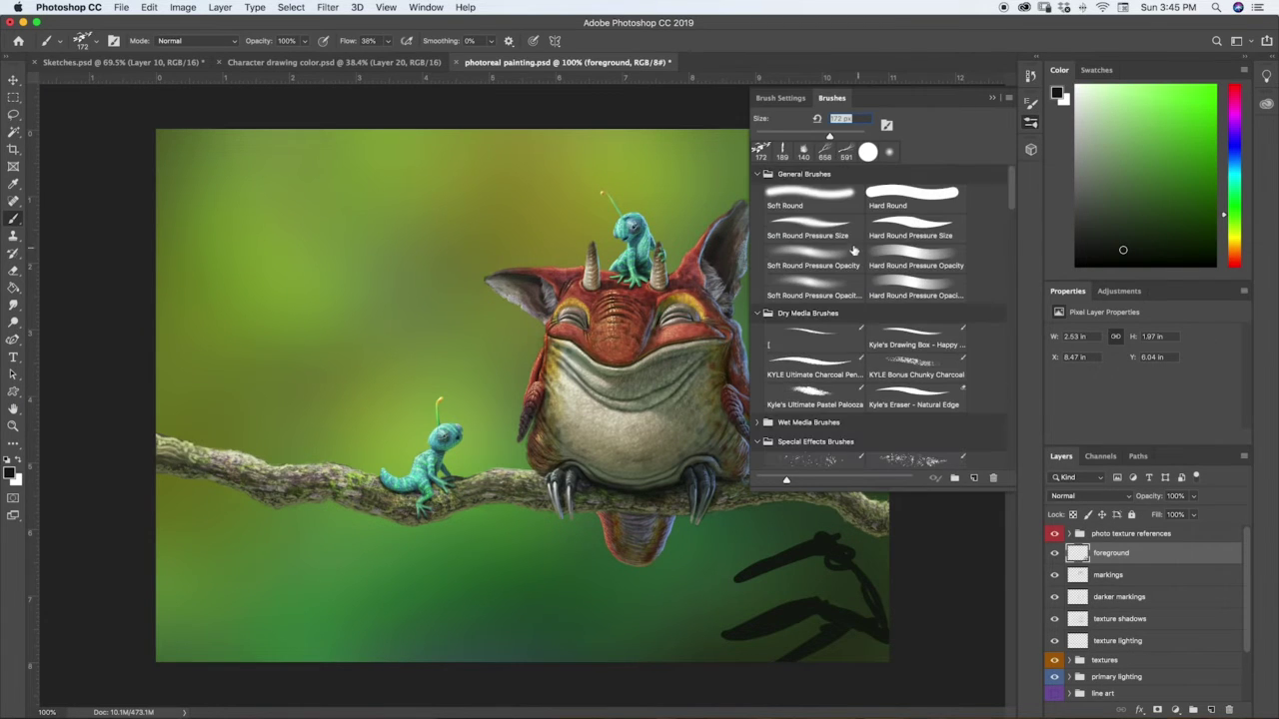
left_click(895, 232)
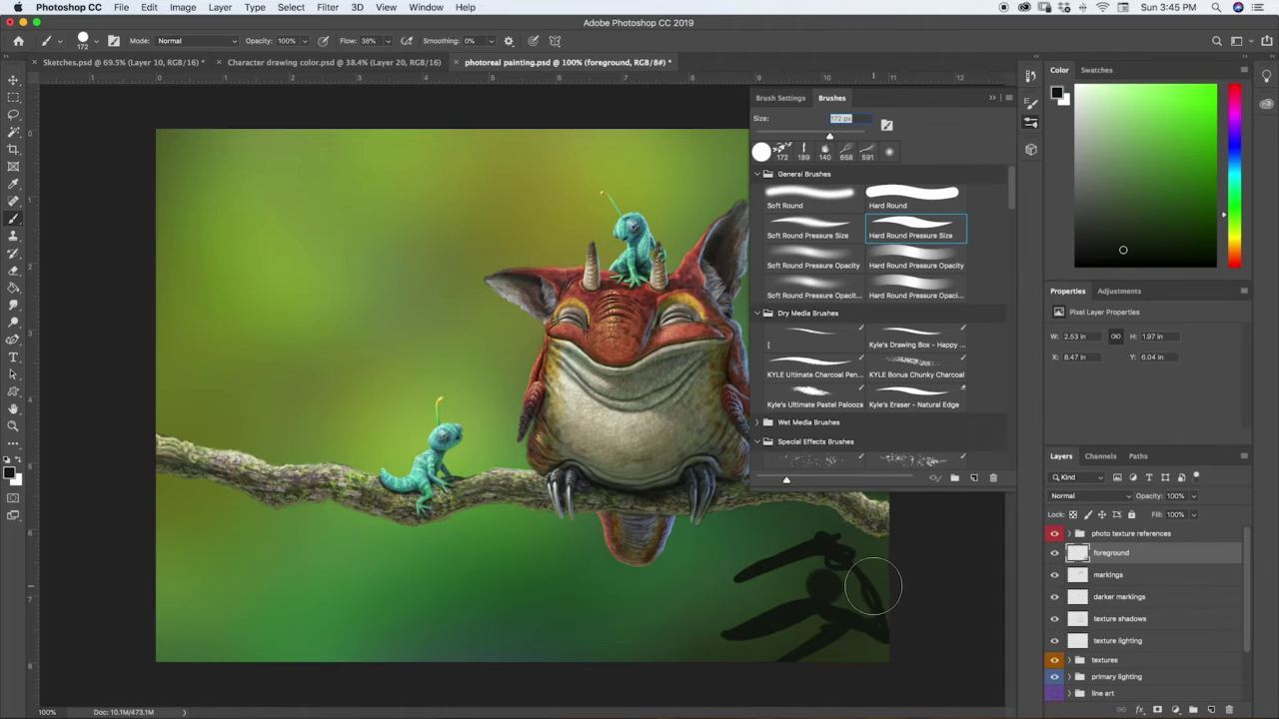
key("bracketleft")
key("bracketleft")
key("bracketleft")
key("bracketleft")
key("bracketleft")
key("bracketleft")
key("bracketleft")
key("bracketleft")
key("bracketleft")
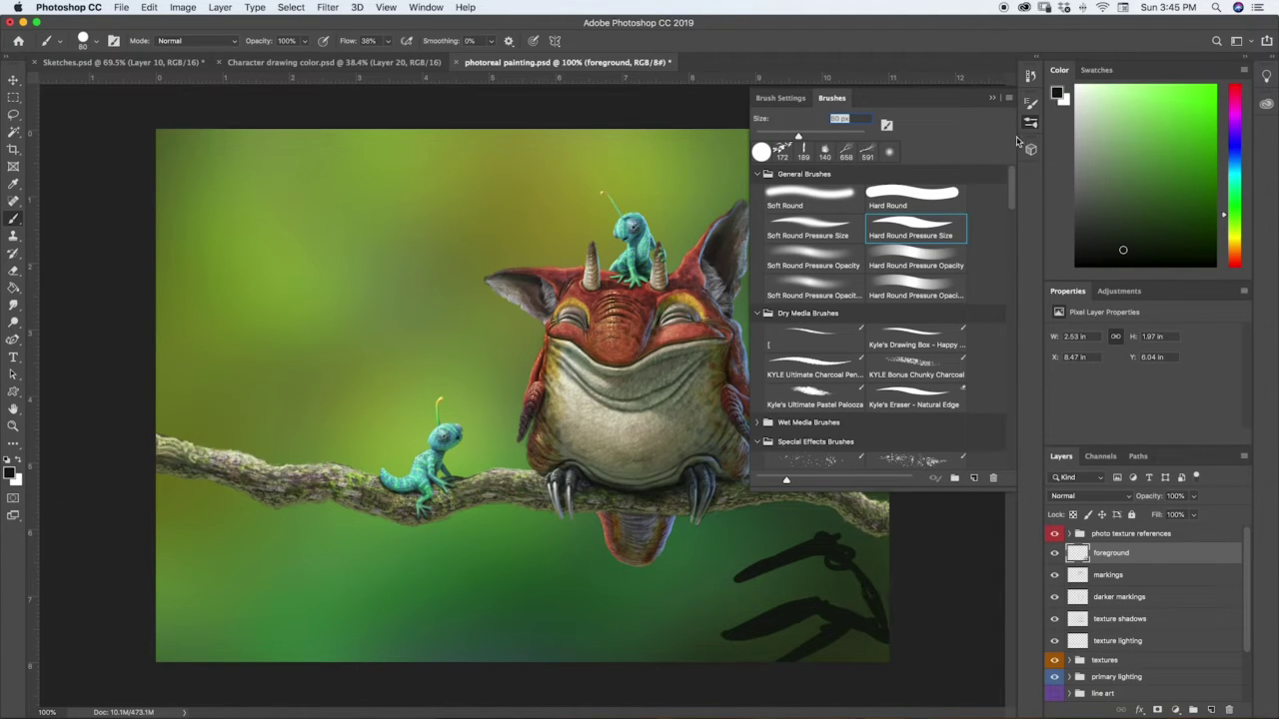
left_click(993, 97)
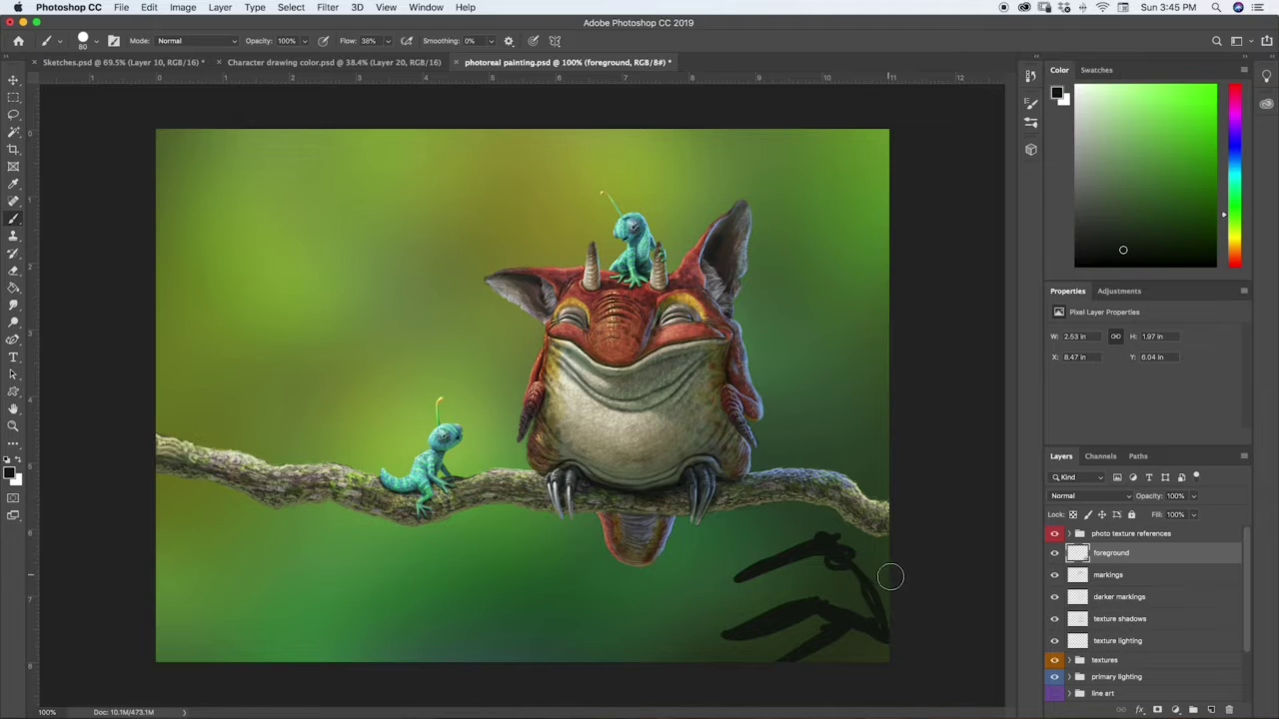
Step: Paint thick near-black branches reaching in from the picture's right and bottom edges
mouse_move(890, 576)
left_mouse_down()
mouse_move(810, 480)
mouse_move(747, 519)
left_mouse_up()
left_click_drag(886, 463, 820, 445)
mouse_move(712, 659)
left_mouse_down()
mouse_move(600, 609)
mouse_move(665, 632)
mouse_move(558, 628)
mouse_move(599, 622)
left_mouse_up()
left_click_drag(746, 669, 705, 617)
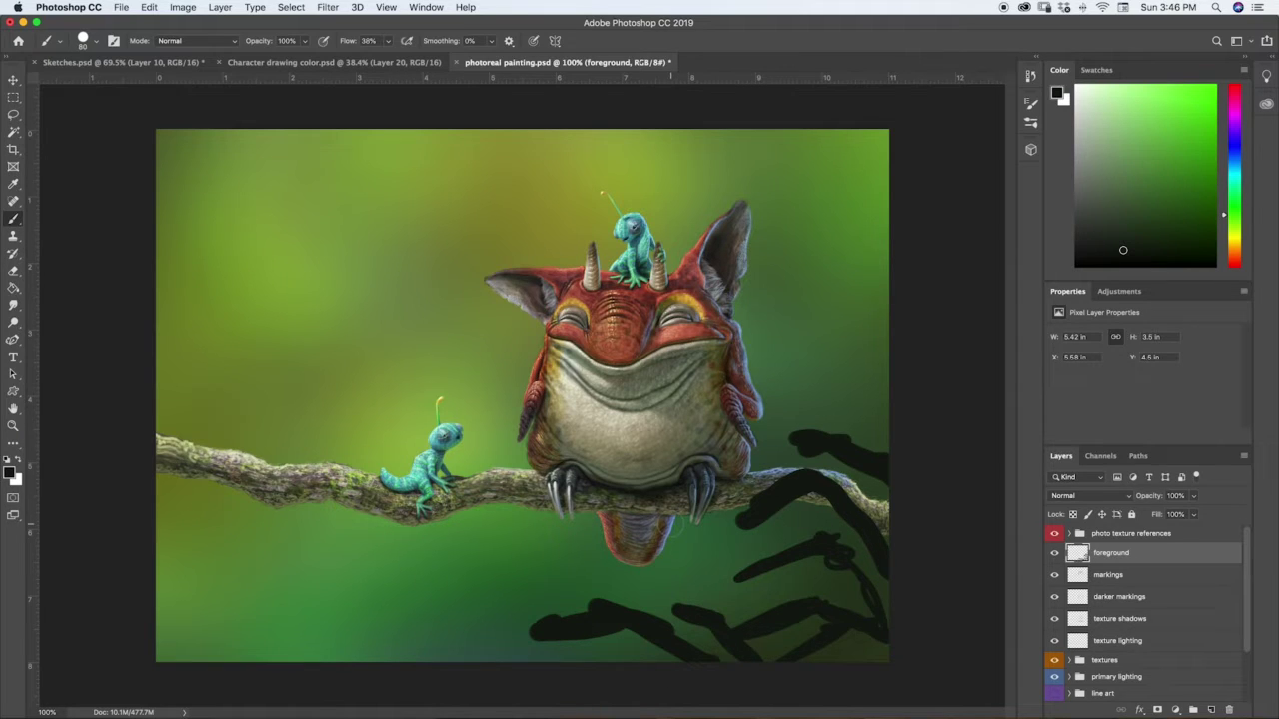
Step: Add a dark branch at the picture's lower-left edge and thinner 40 px twigs among the lower-right branches
mouse_move(148, 592)
left_mouse_down()
mouse_move(213, 522)
mouse_move(252, 521)
mouse_move(183, 545)
mouse_move(279, 525)
mouse_move(234, 537)
left_mouse_up()
mouse_move(540, 629)
left_mouse_down()
mouse_move(571, 630)
mouse_move(503, 643)
mouse_move(594, 614)
left_mouse_up()
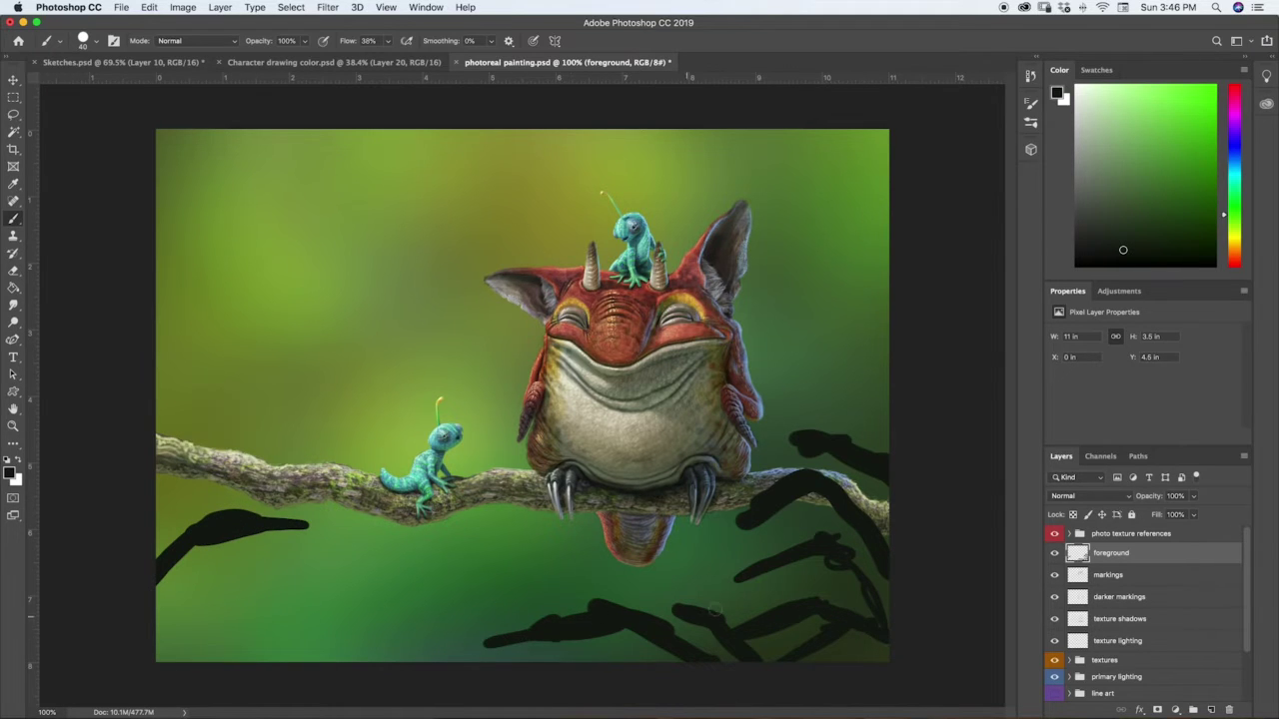
mouse_move(756, 574)
left_mouse_down()
mouse_move(679, 581)
mouse_move(805, 606)
mouse_move(768, 593)
mouse_move(861, 642)
mouse_move(803, 623)
mouse_move(745, 574)
left_mouse_up()
left_click_drag(876, 596, 825, 581)
mouse_move(613, 649)
left_mouse_down()
mouse_move(536, 600)
mouse_move(492, 590)
mouse_move(544, 590)
mouse_move(604, 639)
mouse_move(574, 599)
mouse_move(613, 647)
mouse_move(583, 565)
mouse_move(651, 636)
mouse_move(633, 603)
mouse_move(652, 602)
mouse_move(688, 630)
left_mouse_up()
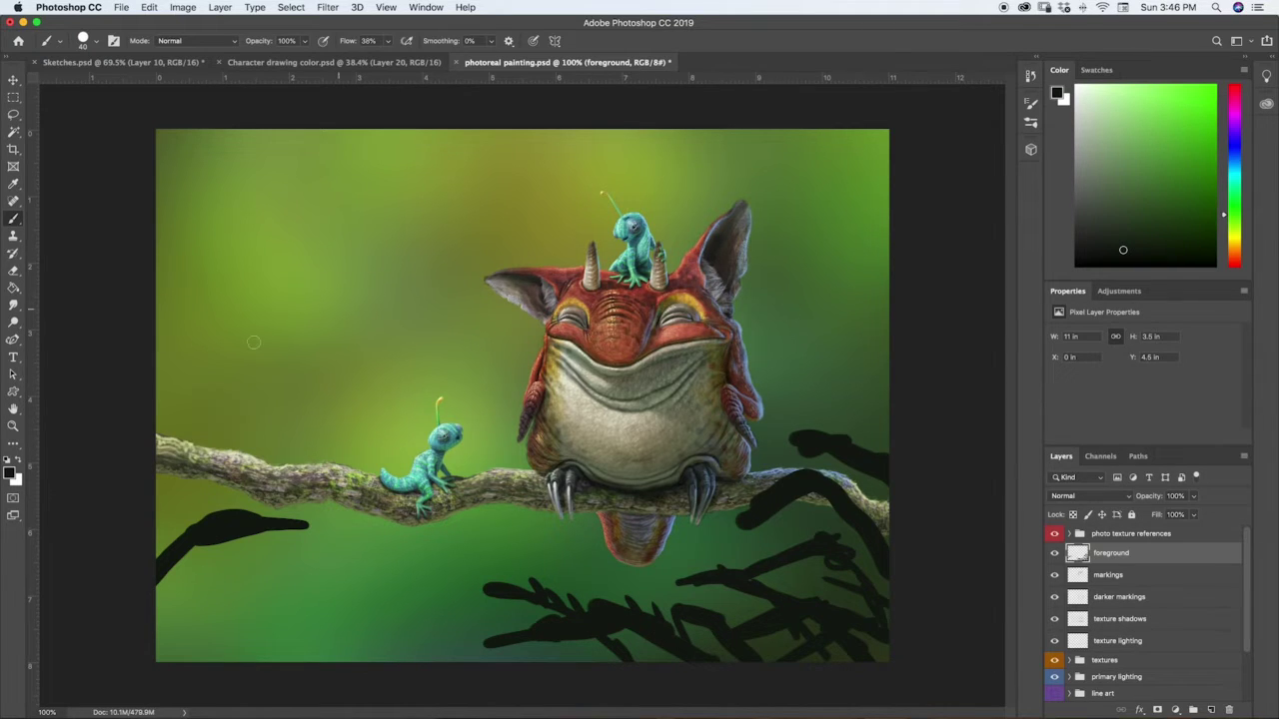
Step: Paint more dark branches along the picture's left edge and upper-left corner, plus one at the upper-right edge
mouse_move(210, 546)
left_mouse_down()
mouse_move(276, 597)
mouse_move(288, 630)
left_mouse_up()
left_click_drag(156, 558, 214, 561)
mouse_move(145, 395)
left_mouse_down()
mouse_move(264, 449)
mouse_move(233, 437)
mouse_move(305, 490)
left_mouse_up()
left_click_drag(148, 416, 310, 430)
left_click_drag(205, 455, 138, 473)
mouse_move(152, 168)
left_mouse_down()
mouse_move(300, 249)
mouse_move(330, 307)
mouse_move(358, 292)
mouse_move(284, 232)
mouse_move(329, 270)
mouse_move(318, 249)
mouse_move(268, 244)
left_mouse_up()
mouse_move(189, 185)
left_mouse_down()
mouse_move(300, 196)
mouse_move(224, 221)
left_mouse_up()
left_click_drag(345, 188, 240, 128)
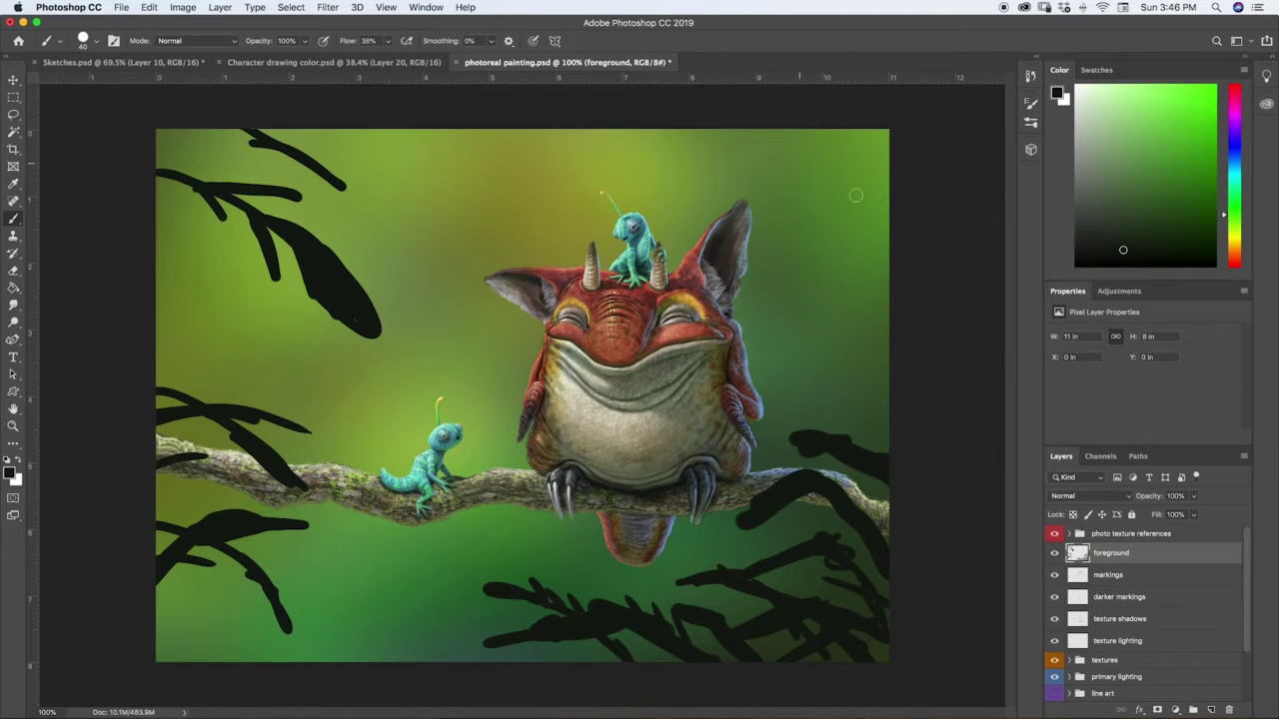
left_click_drag(844, 201, 900, 181)
Step: Pick a bright green and paint leaves over the dark branches on the picture's lower-right side
mouse_move(1136, 232)
left_mouse_down()
mouse_move(1153, 154)
mouse_move(1181, 131)
left_mouse_up()
left_click_drag(1226, 214, 1226, 221)
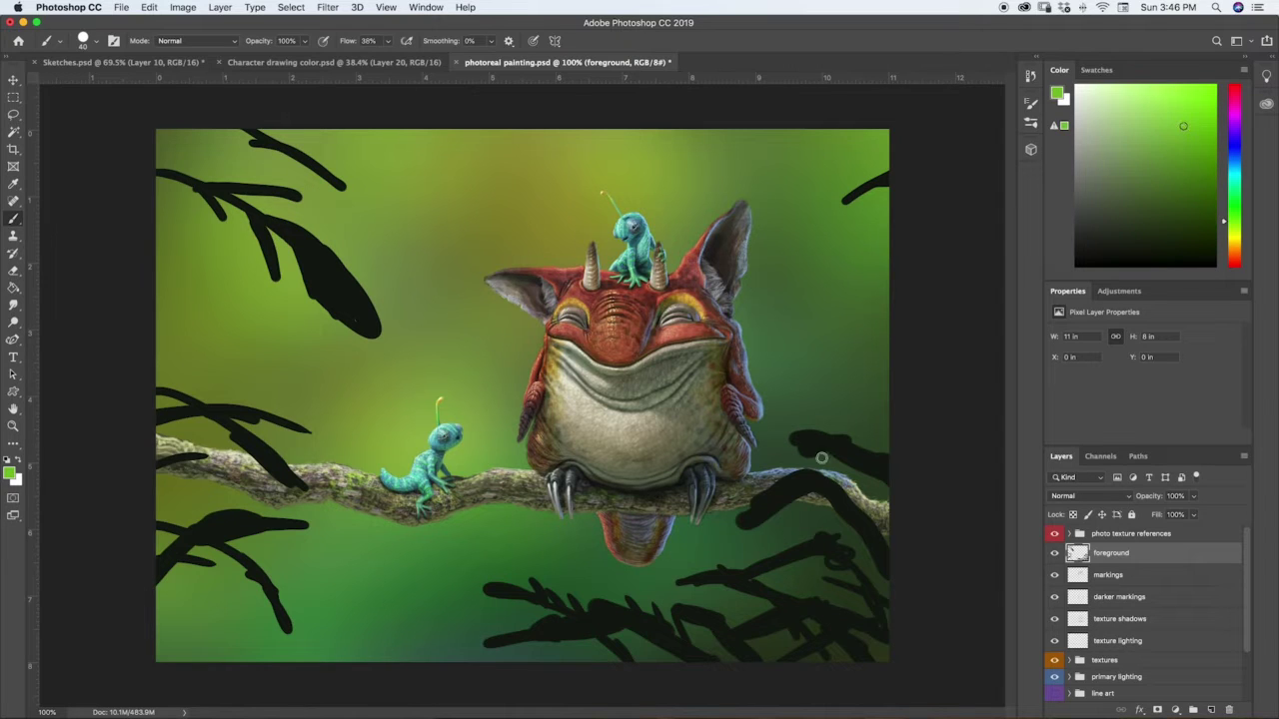
mouse_move(804, 483)
left_mouse_down()
mouse_move(740, 522)
mouse_move(791, 477)
mouse_move(813, 434)
mouse_move(867, 444)
mouse_move(842, 450)
mouse_move(859, 459)
mouse_move(892, 452)
left_mouse_up()
mouse_move(833, 490)
left_mouse_down()
mouse_move(797, 509)
mouse_move(838, 494)
mouse_move(873, 531)
left_mouse_up()
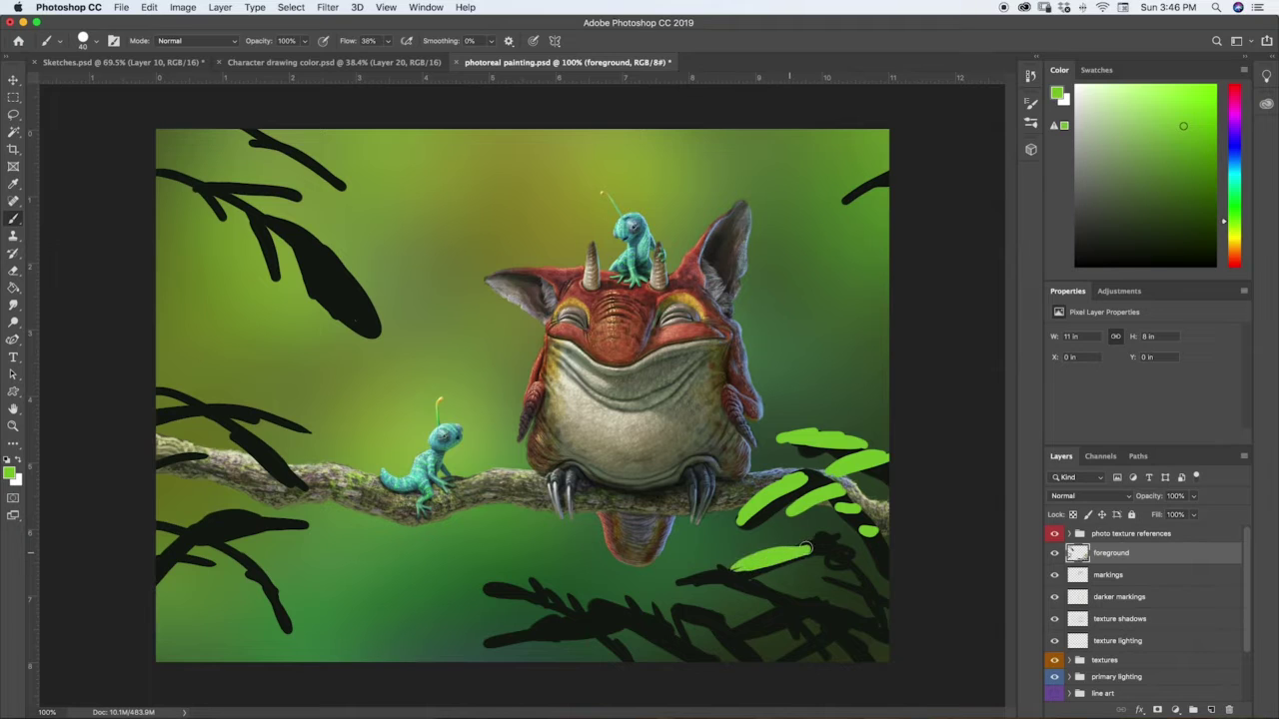
right_click(742, 553)
key("Escape")
left_click_drag(741, 565, 684, 578)
left_click_drag(763, 582, 713, 579)
left_click_drag(802, 603, 722, 631)
right_click(764, 618)
key("Escape")
Step: Shift the color to yellow-green and paint leaves over the branches at the bottom and lower left
left_click(1233, 230)
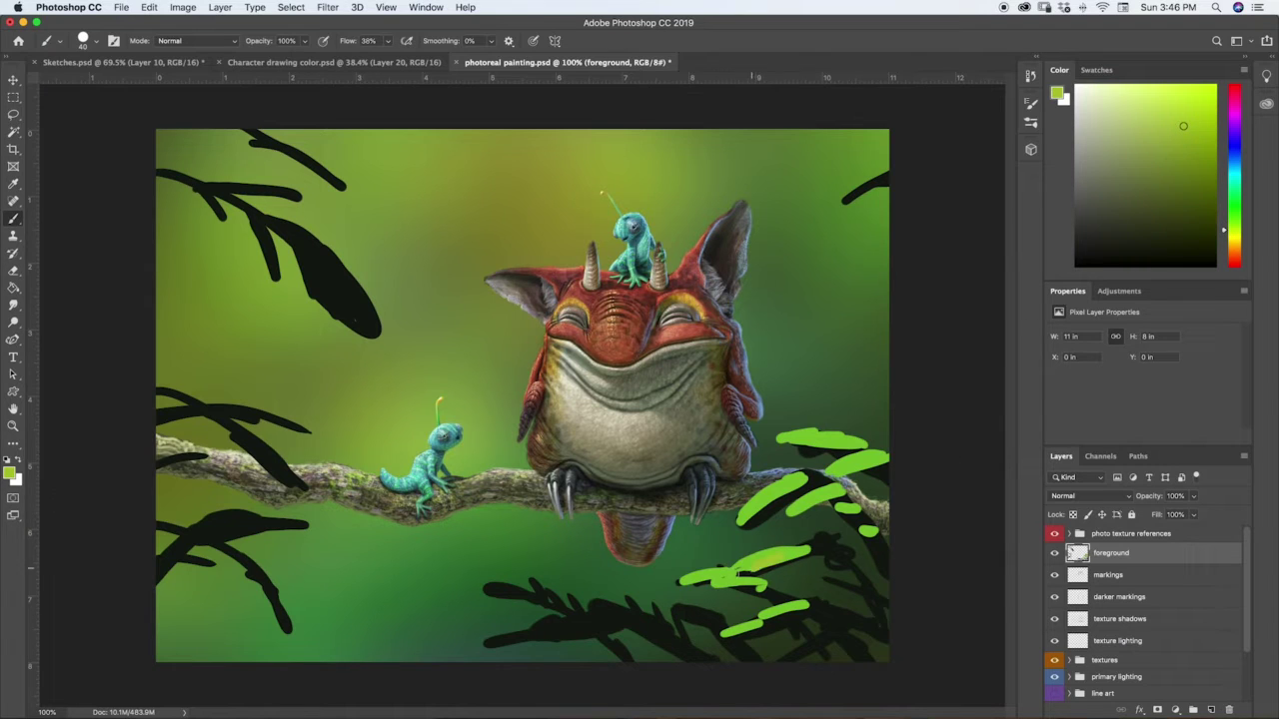
left_click_drag(738, 573, 744, 566)
mouse_move(669, 619)
left_mouse_down()
mouse_move(705, 614)
mouse_move(676, 626)
mouse_move(590, 609)
mouse_move(659, 631)
left_mouse_up()
left_click_drag(842, 560, 802, 571)
mouse_move(553, 603)
left_mouse_down()
mouse_move(519, 607)
mouse_move(524, 636)
left_mouse_up()
mouse_move(269, 512)
left_mouse_down()
mouse_move(207, 522)
mouse_move(280, 586)
left_mouse_up()
left_click_drag(242, 433, 297, 487)
left_click_drag(205, 406, 162, 394)
Step: Pick a purer mid green and paint leaves on the upper-left, upper-right and lower-right branches
left_click(1234, 212)
left_click(1185, 140)
left_click_drag(310, 255, 369, 330)
left_click_drag(877, 176, 850, 197)
left_click_drag(795, 628, 853, 621)
Step: Pick a darker green and add leaf accents to the bottom, left and lower-right branches
left_click(1234, 219)
left_click(1176, 169)
left_click_drag(692, 642, 660, 646)
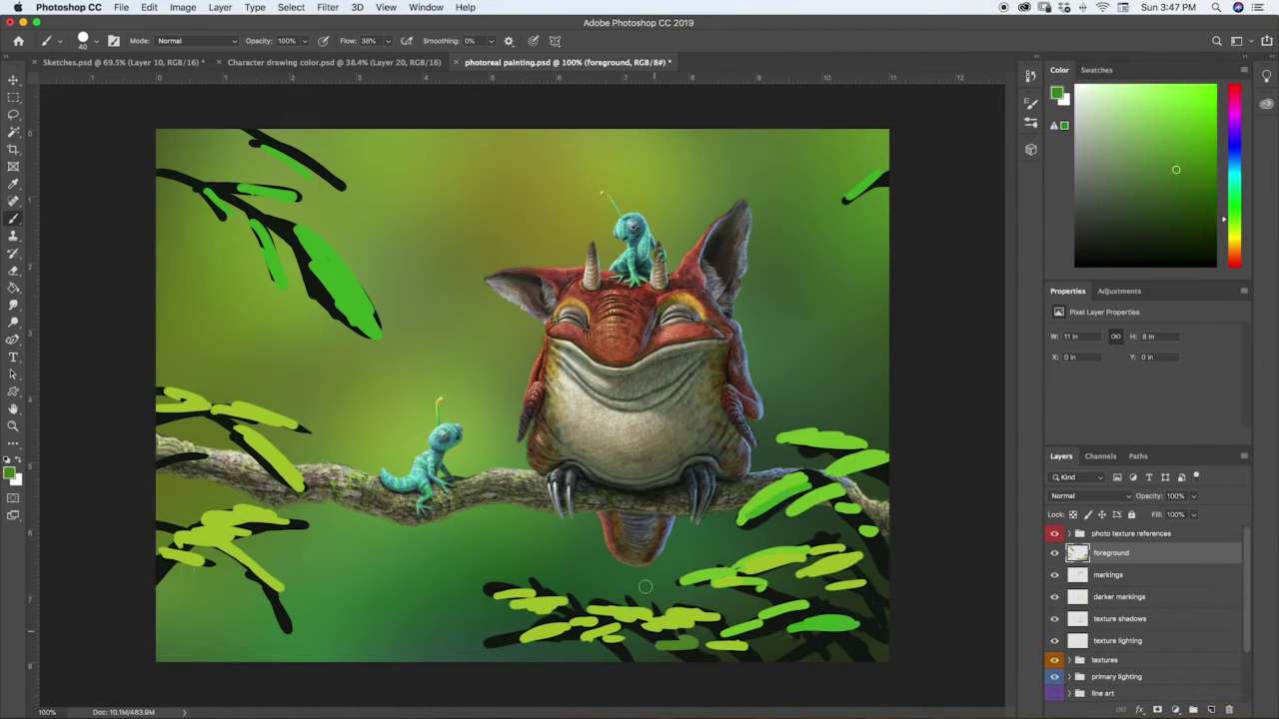
left_click_drag(166, 448, 192, 465)
left_click_drag(861, 644, 838, 649)
Step: Paint muted pale green leaves among the lower-right, left and upper-left branches
left_click(1099, 148)
mouse_move(851, 536)
left_mouse_down()
mouse_move(749, 599)
mouse_move(778, 658)
left_mouse_up()
left_click(1234, 208)
left_click(1136, 133)
left_click_drag(222, 516, 268, 545)
left_click_drag(200, 442, 225, 466)
mouse_move(310, 290)
left_mouse_down()
mouse_move(298, 256)
mouse_move(244, 200)
left_mouse_up()
mouse_move(306, 160)
left_mouse_down()
mouse_move(343, 194)
mouse_move(281, 137)
mouse_move(264, 147)
left_mouse_up()
left_click_drag(231, 144, 224, 139)
left_click_drag(165, 172, 187, 180)
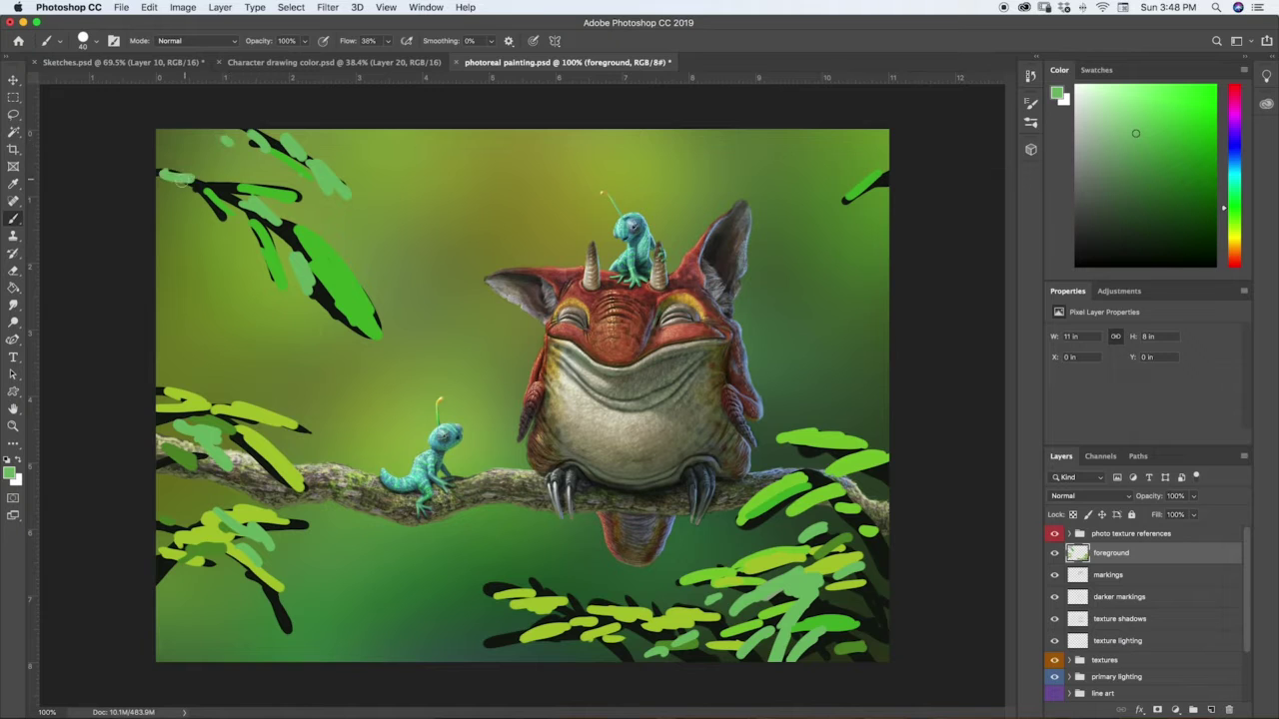
left_click(216, 8)
mouse_move(184, 10)
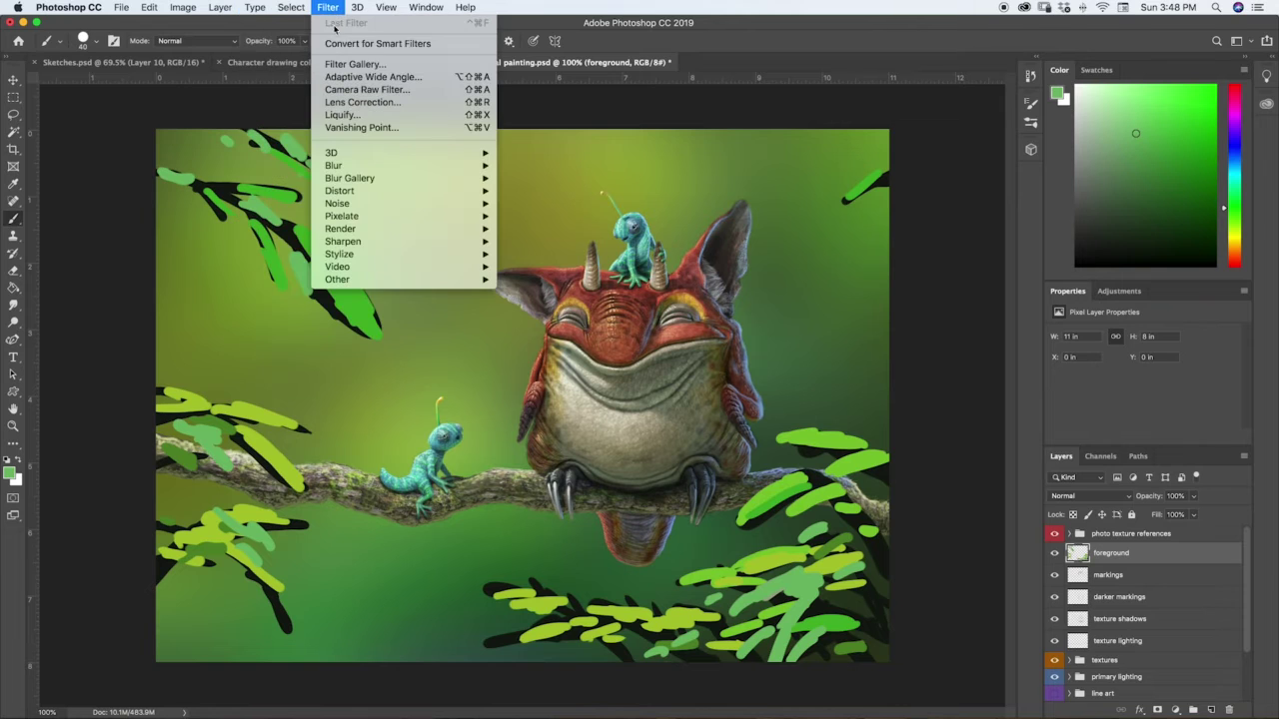
mouse_move(292, 9)
mouse_move(332, 8)
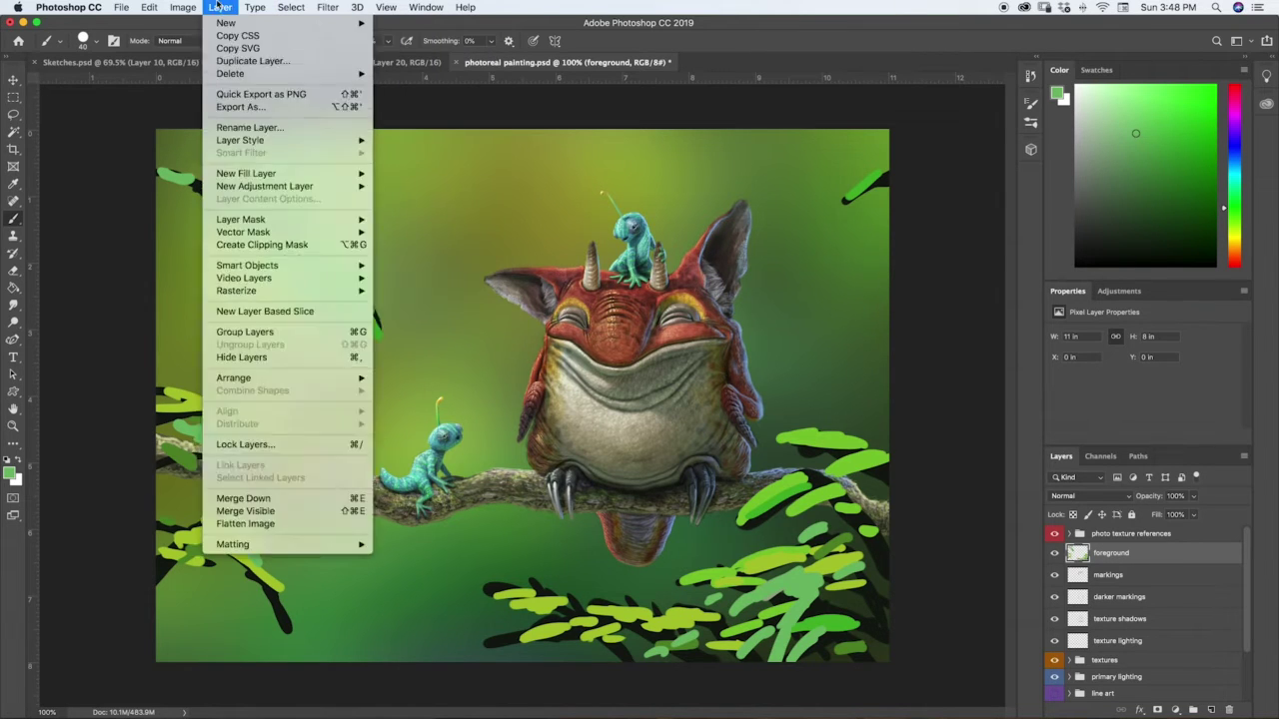
mouse_move(201, 47)
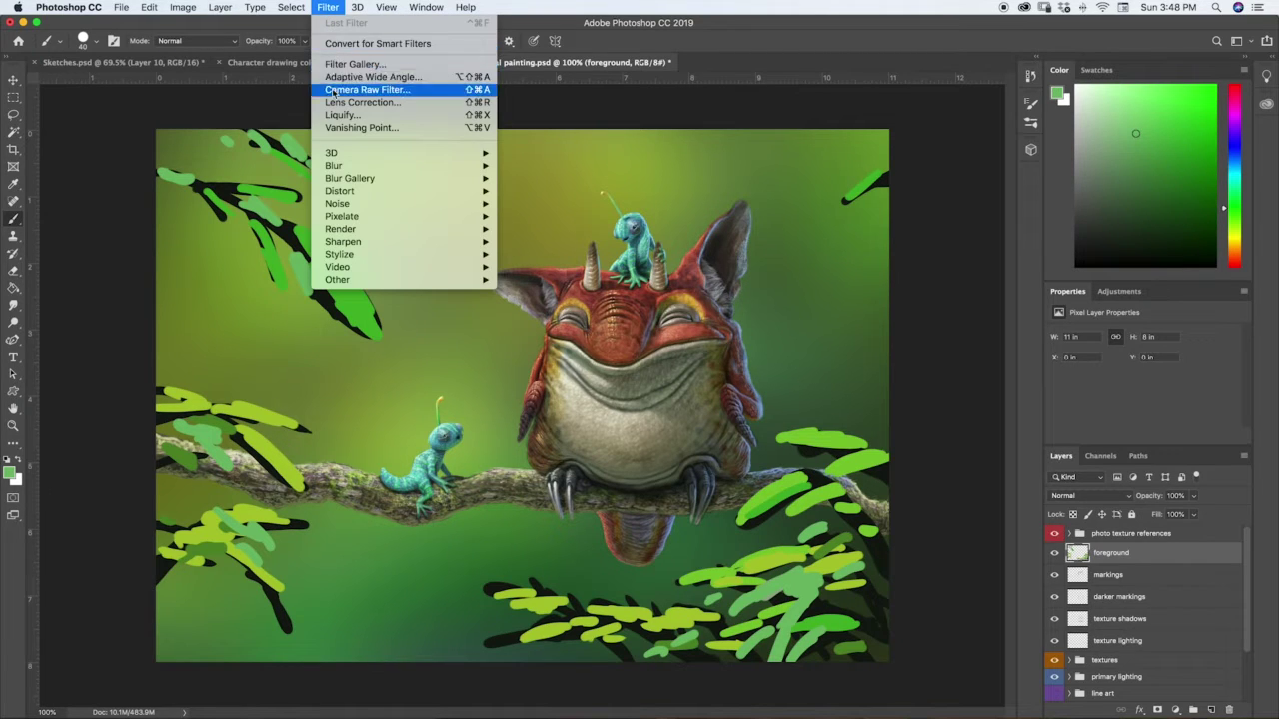
mouse_move(339, 171)
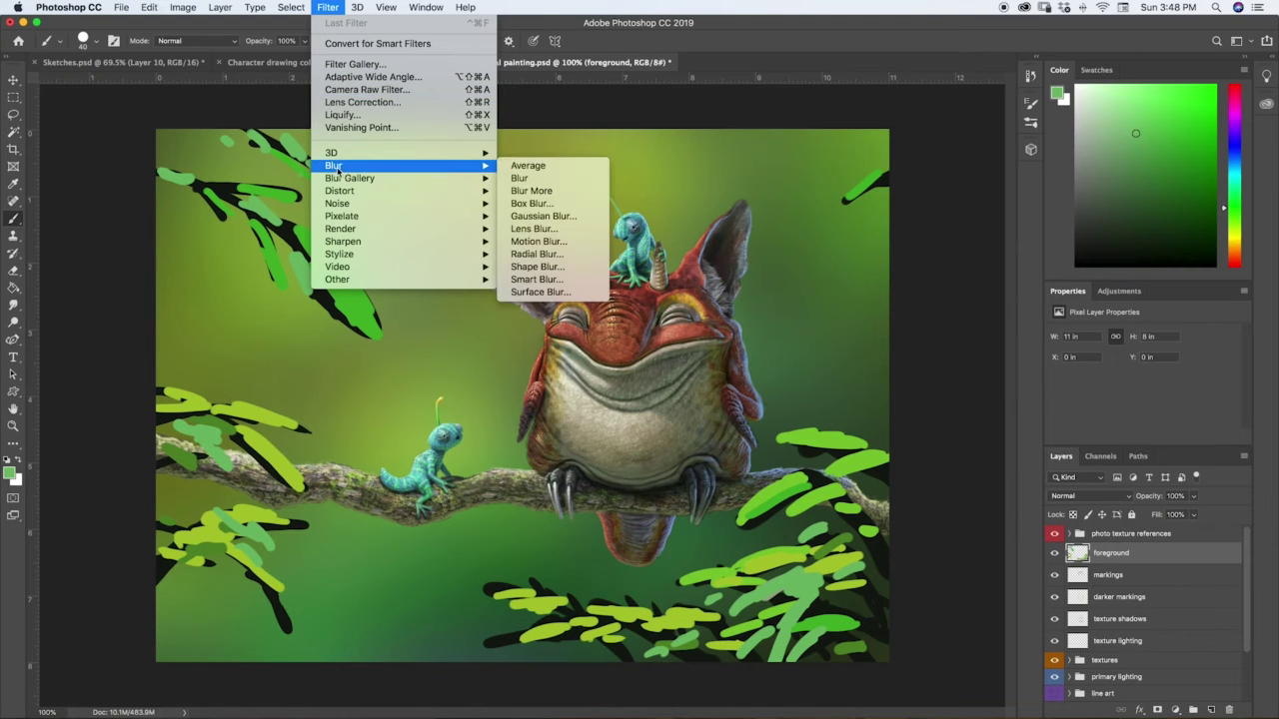
mouse_move(483, 157)
left_click(540, 216)
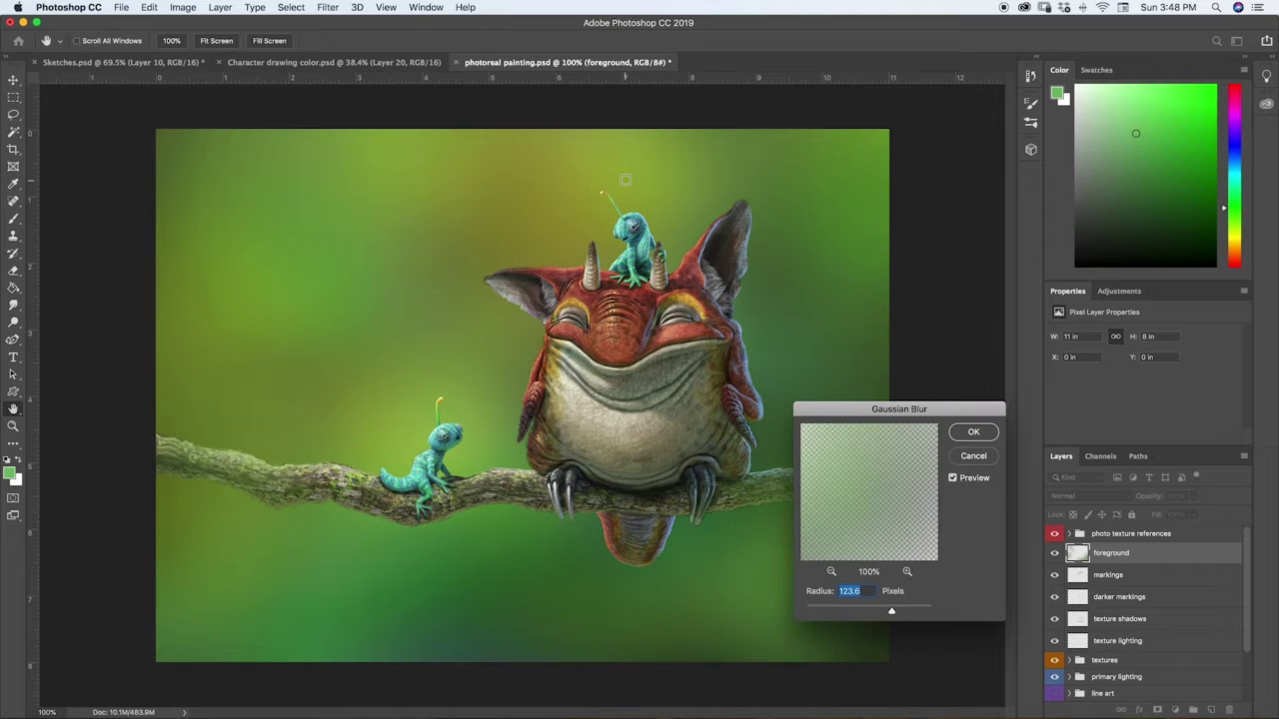
left_click_drag(893, 408, 379, 478)
left_click_drag(378, 687, 352, 689)
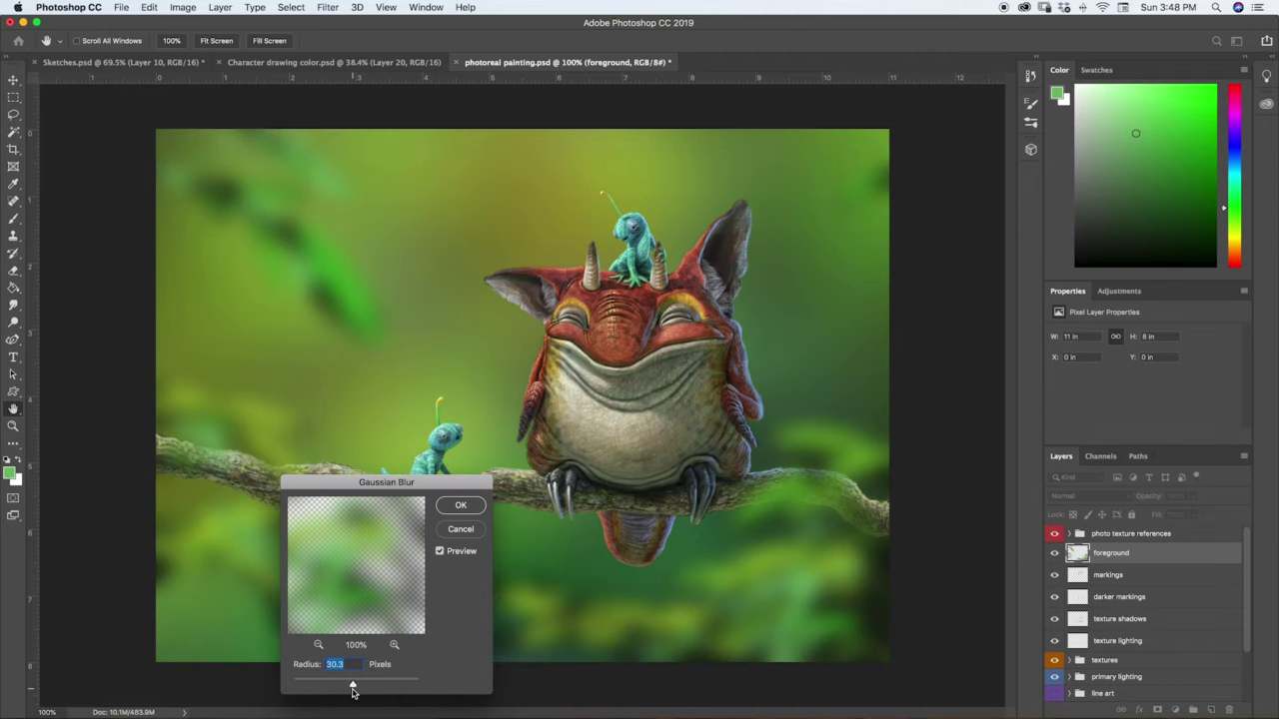
left_click_drag(359, 484, 338, 118)
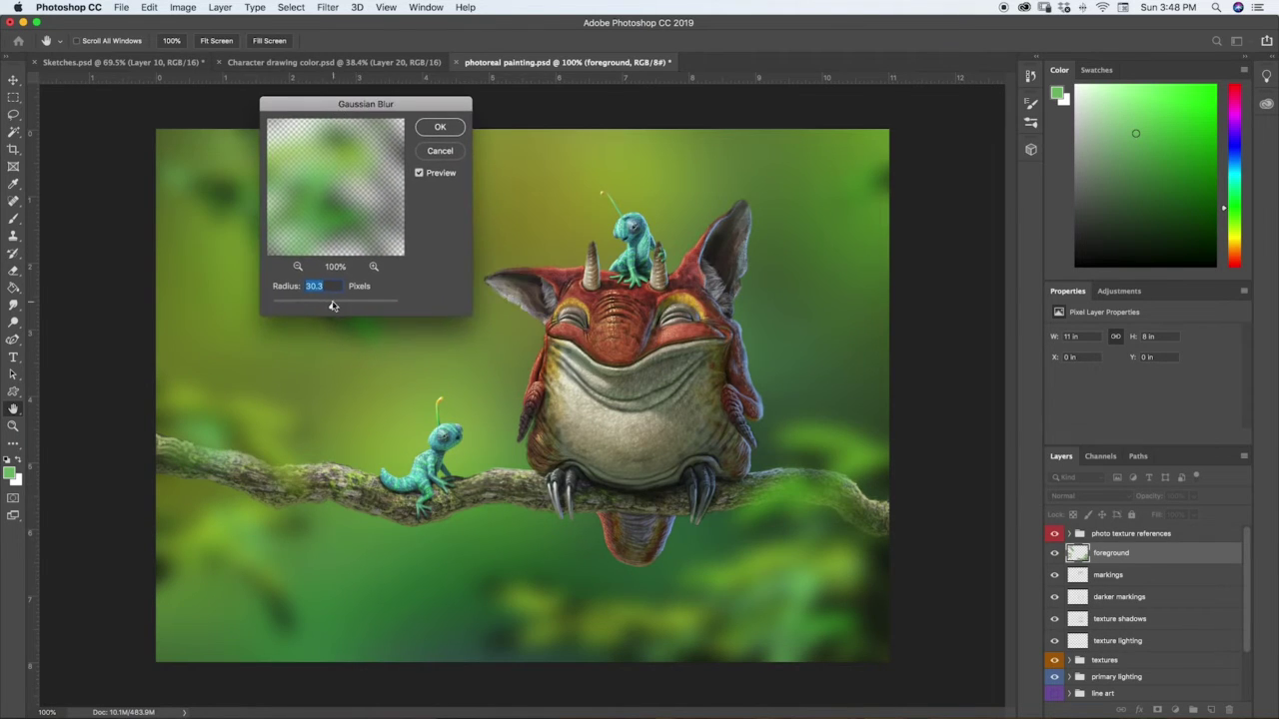
left_click_drag(332, 306, 337, 314)
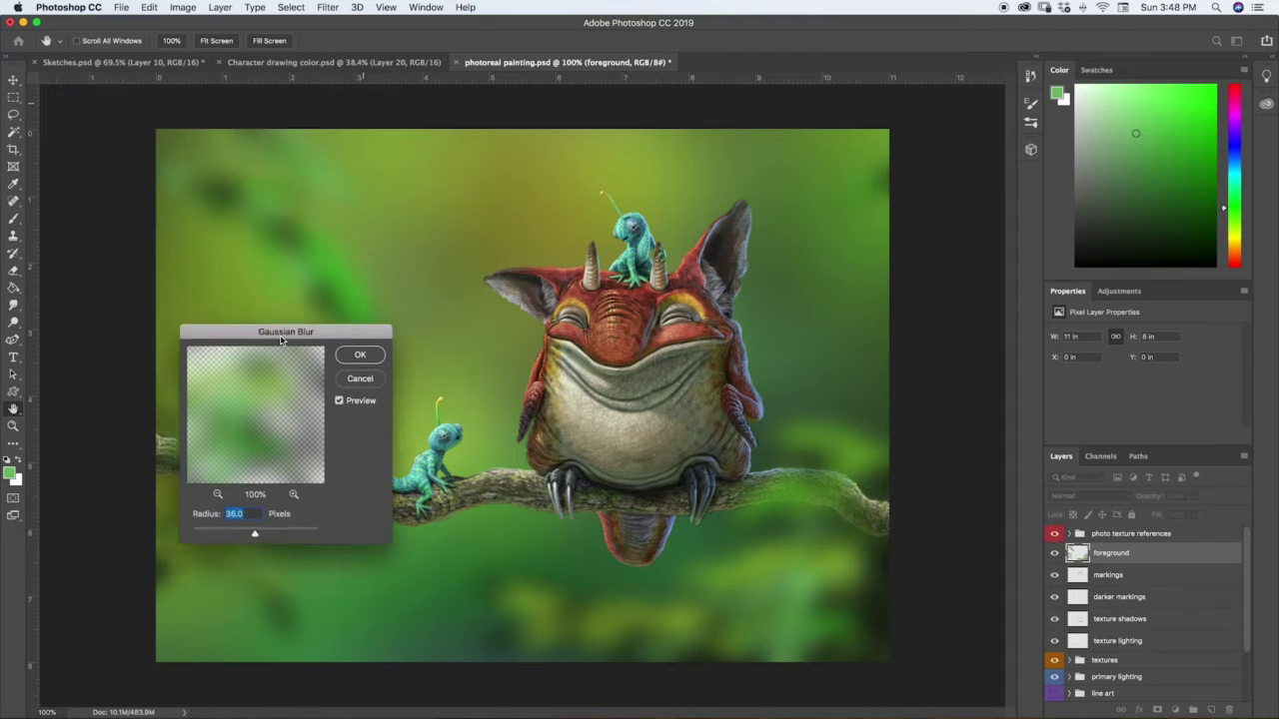
left_click_drag(253, 367, 227, 347)
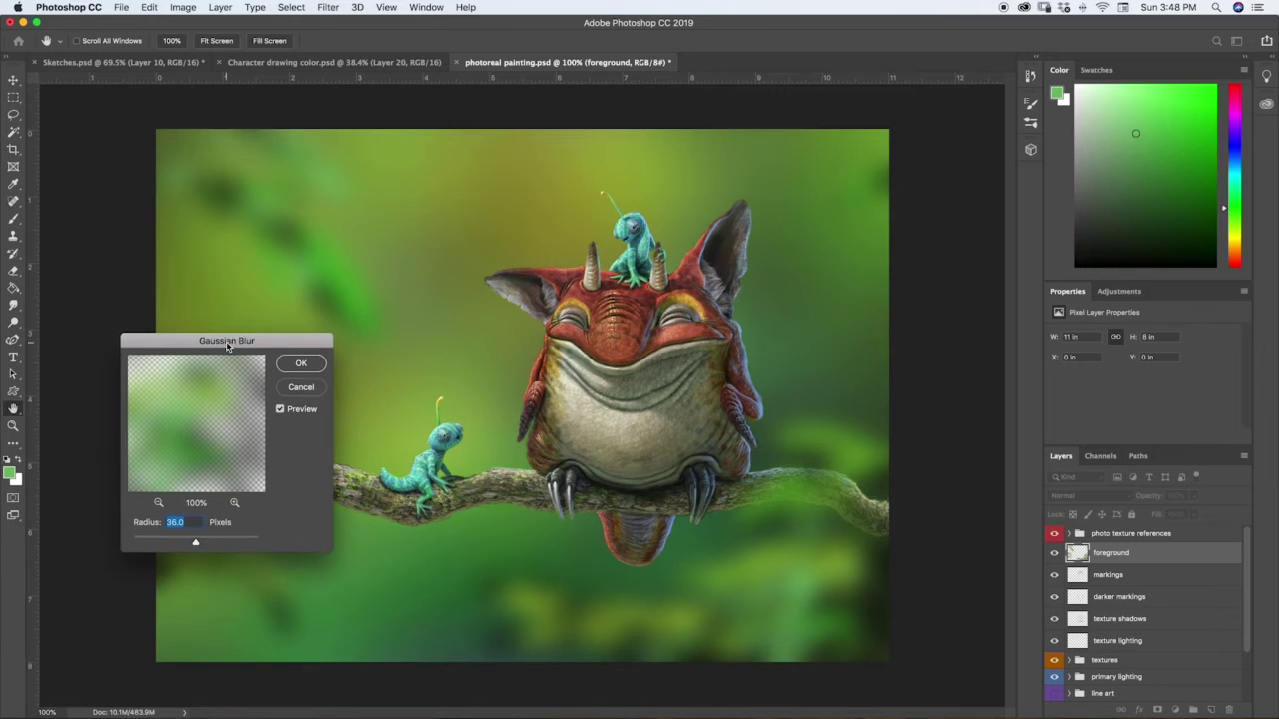
left_click(301, 388)
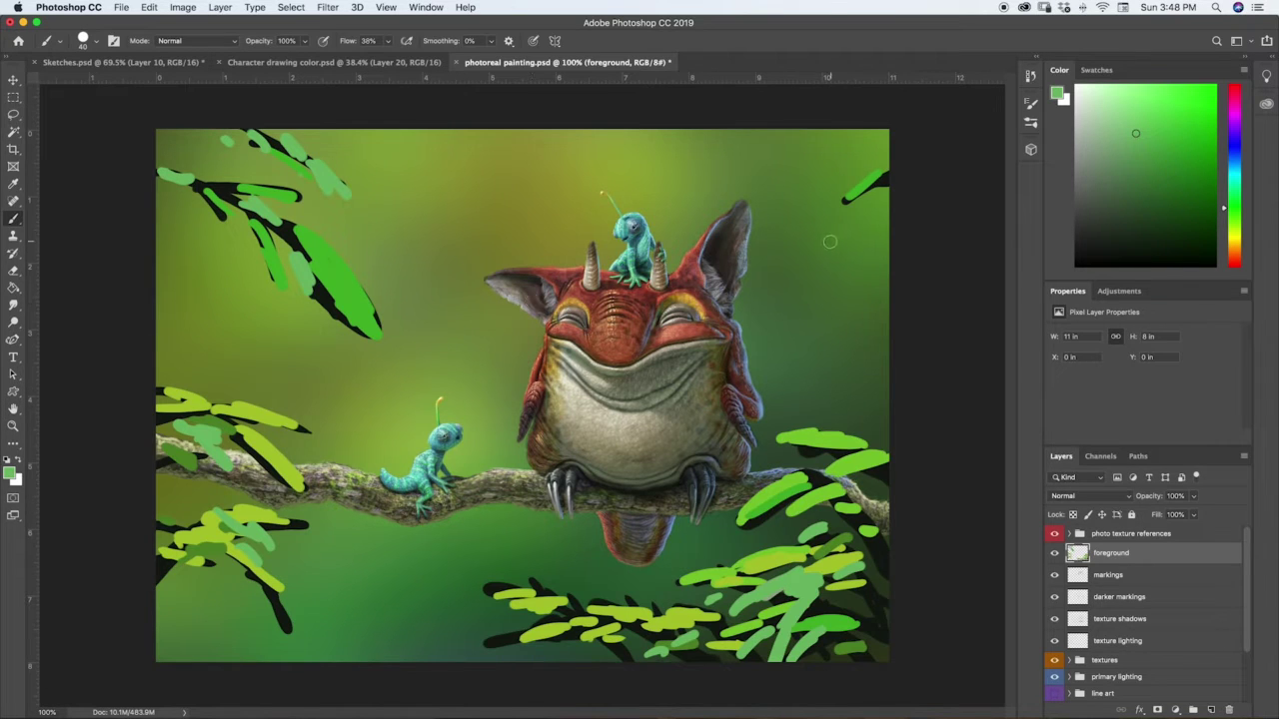
Step: Sample the near-black green from the lower-right foliage and paint dark branches and twigs across the canvas's right side, overlapping the creature
key("i")
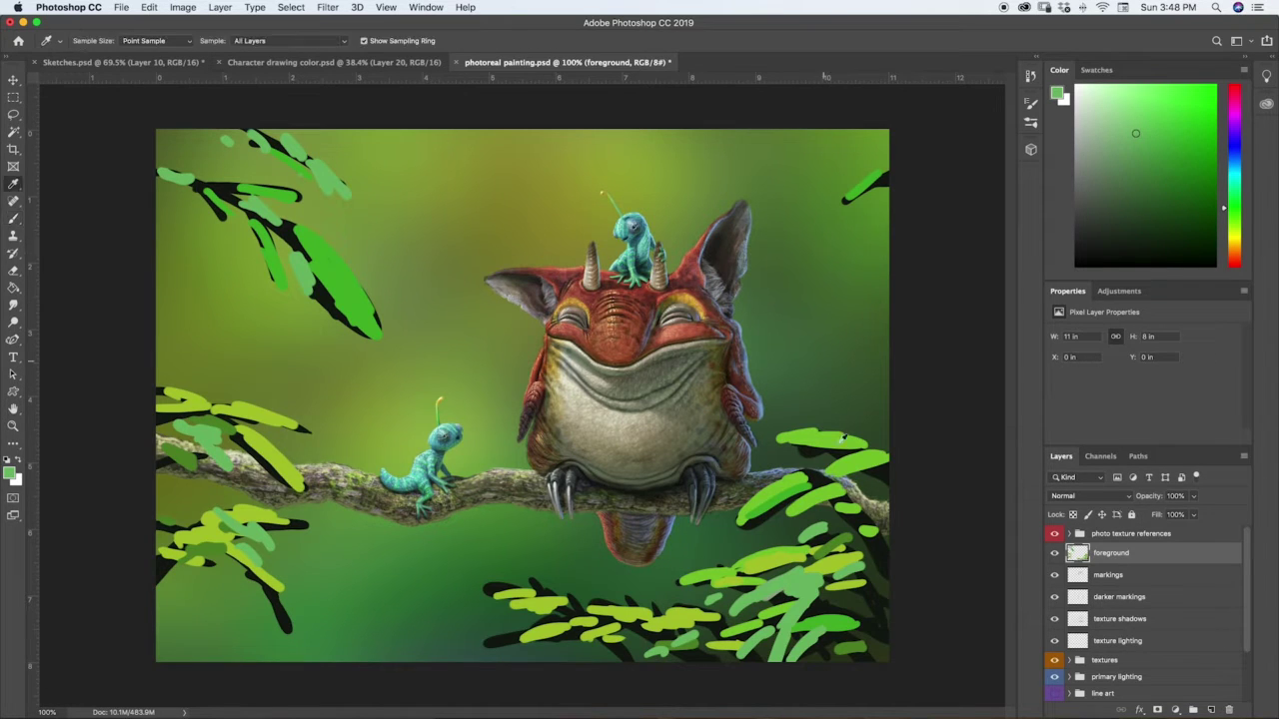
left_click(888, 547)
key("b")
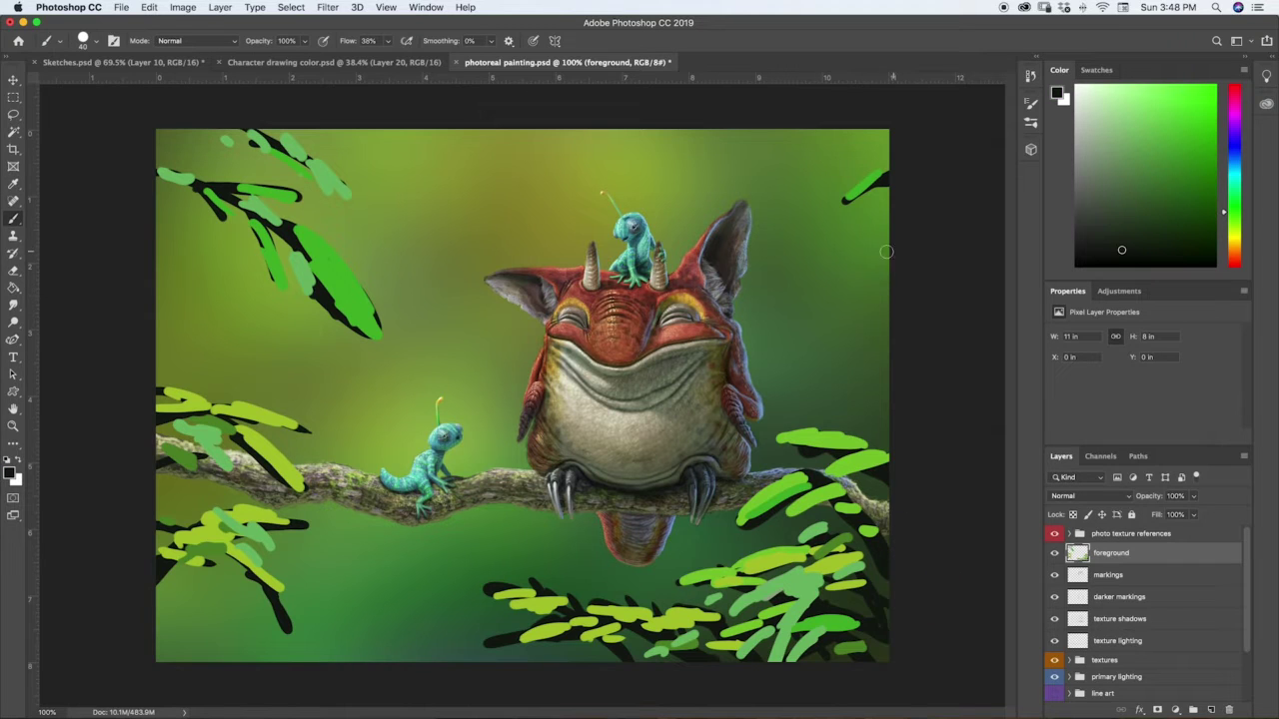
left_click_drag(880, 253, 669, 351)
mouse_move(889, 303)
left_mouse_down()
mouse_move(708, 305)
mouse_move(747, 294)
left_mouse_up()
left_click_drag(813, 264, 794, 273)
left_click_drag(783, 299, 772, 312)
right_click(776, 299)
left_click_drag(845, 256, 809, 280)
left_click_drag(829, 132, 690, 233)
left_click_drag(786, 175, 773, 205)
left_click_drag(885, 403, 709, 410)
left_click_drag(885, 367, 775, 341)
left_click_drag(851, 376, 774, 416)
Step: Paint more near-black branches at the lower-left, left and upper-left edges of the canvas
left_click_drag(290, 658, 385, 602)
left_click_drag(246, 594, 200, 655)
left_click_drag(160, 312, 288, 378)
left_click_drag(340, 135, 445, 185)
left_click_drag(440, 134, 497, 192)
Step: Sample the bright yellowish green of a right-hand leaf and paint leaves over all the newly added dark branches
left_click(801, 434, "alt")
left_click_drag(769, 414, 826, 380)
left_click_drag(726, 392, 779, 380)
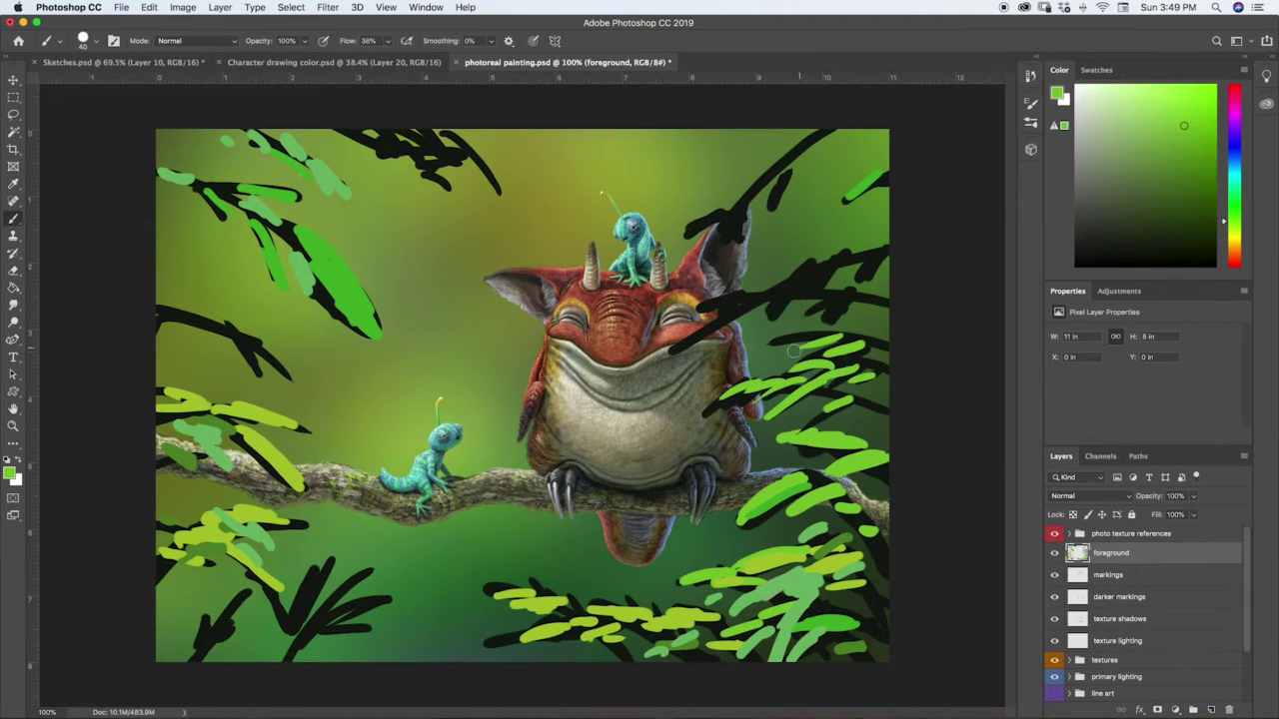
left_click_drag(776, 303, 830, 271)
left_click_drag(715, 256, 754, 210)
left_click_drag(785, 157, 814, 137)
left_click_drag(372, 136, 408, 162)
left_click_drag(238, 336, 267, 375)
left_click_drag(338, 638, 359, 628)
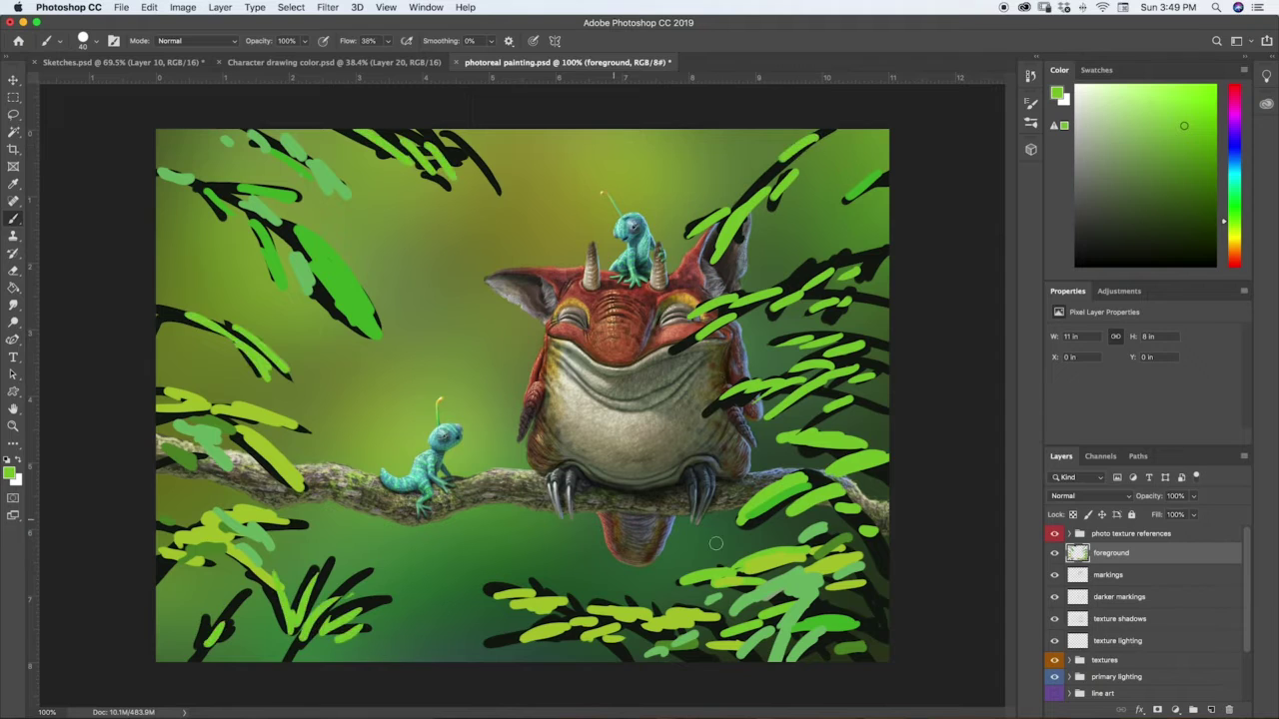
Step: Sample the purer mid green from the lower-right leaves and add leaf strokes to the new right-hand branches
left_click(820, 621, "alt")
mouse_move(866, 347)
left_mouse_down()
mouse_move(787, 396)
mouse_move(813, 403)
left_mouse_up()
mouse_move(828, 298)
left_mouse_down()
mouse_move(788, 312)
mouse_move(760, 305)
left_mouse_up()
left_click_drag(803, 276, 781, 290)
left_click_drag(805, 150, 773, 188)
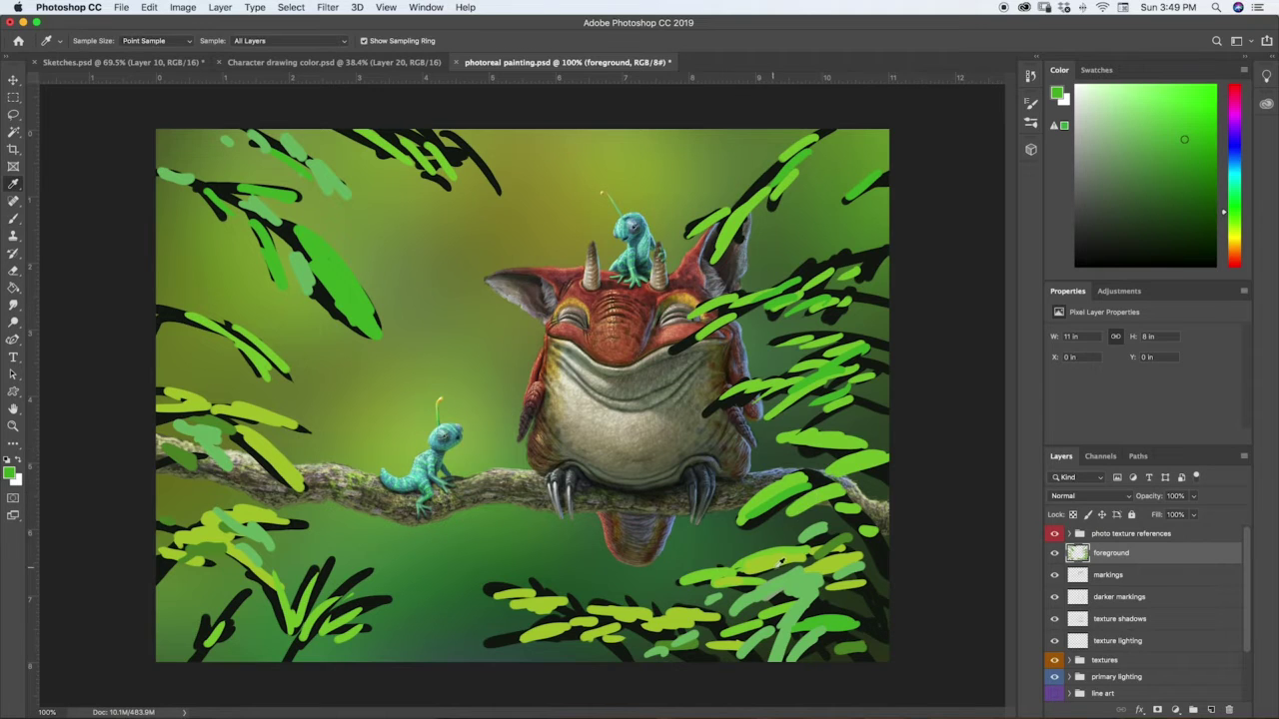
Step: Switch to yellow-green and paint leaf accents on the right-hand, upper-left and top branches
left_click(778, 477, "alt")
mouse_move(817, 340)
left_mouse_down()
mouse_move(779, 354)
mouse_move(783, 387)
mouse_move(818, 397)
left_mouse_up()
left_click_drag(767, 292, 723, 310)
left_click_drag(770, 186, 742, 208)
left_click_drag(291, 232, 354, 328)
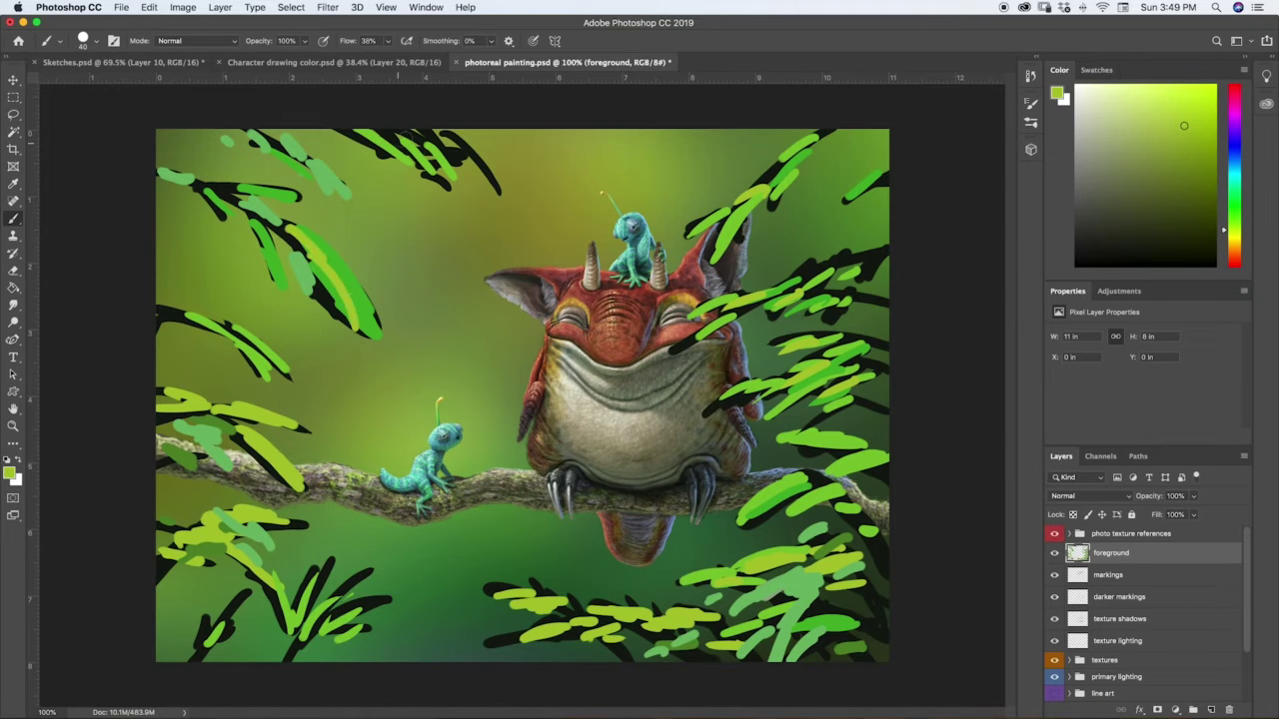
left_click_drag(400, 136, 456, 171)
left_click_drag(431, 134, 492, 176)
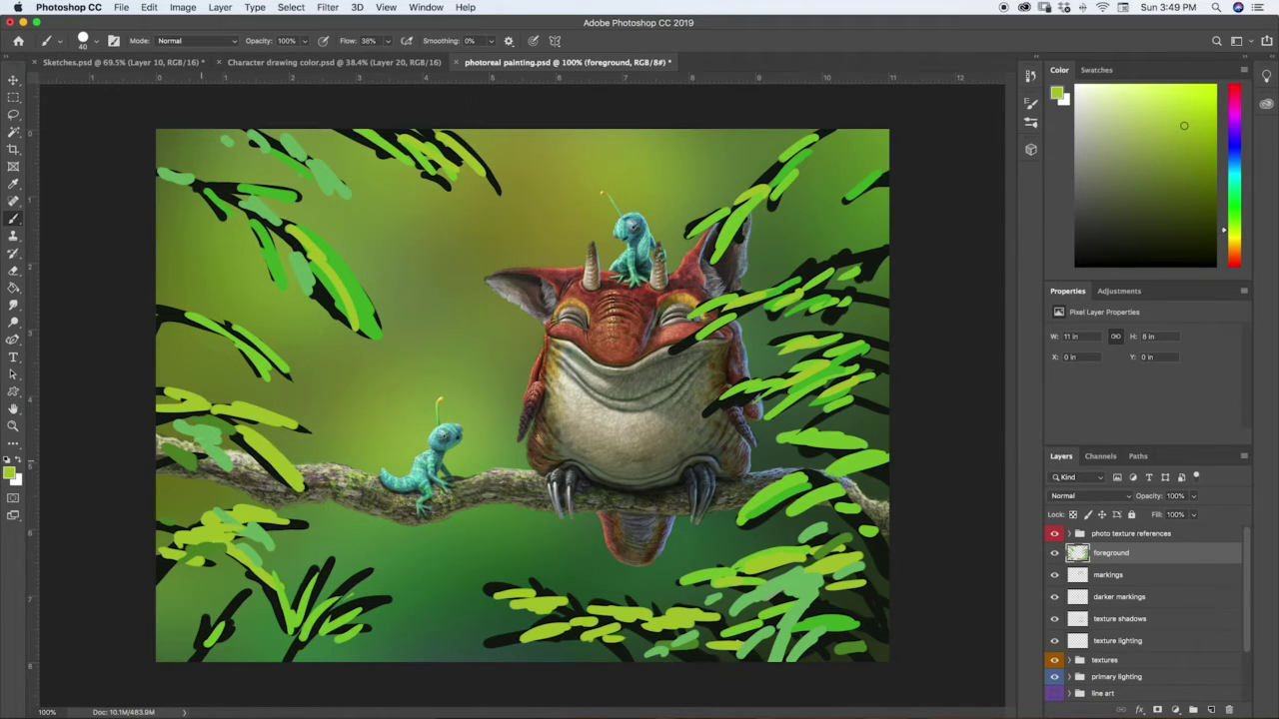
Step: Sample the muted pale green and paint leaves on the branches at the canvas's right side
left_click(704, 602, "alt")
mouse_move(835, 268)
left_mouse_down()
mouse_move(797, 276)
mouse_move(874, 259)
mouse_move(835, 270)
left_mouse_up()
mouse_move(856, 282)
left_mouse_down()
mouse_move(827, 301)
mouse_move(825, 346)
left_mouse_up()
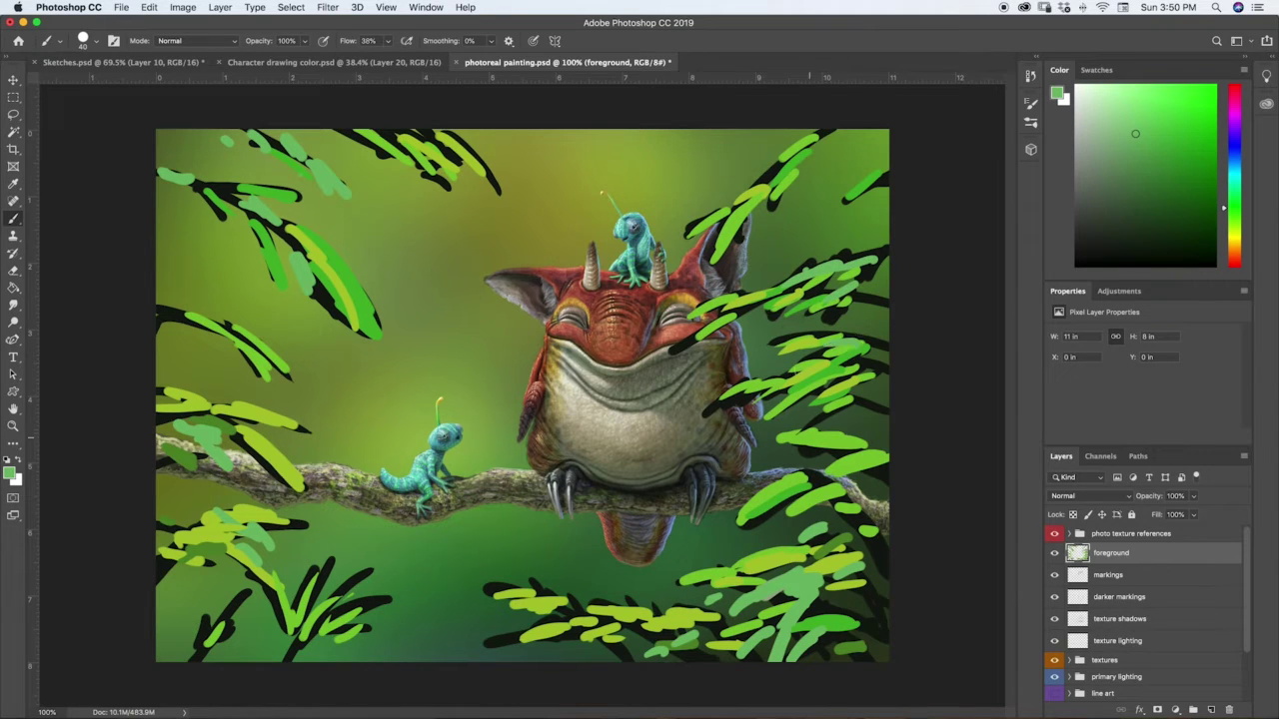
Step: Apply a Gaussian Blur with a radius of 23.3 pixels to the foreground foliage layer
left_click(185, 8)
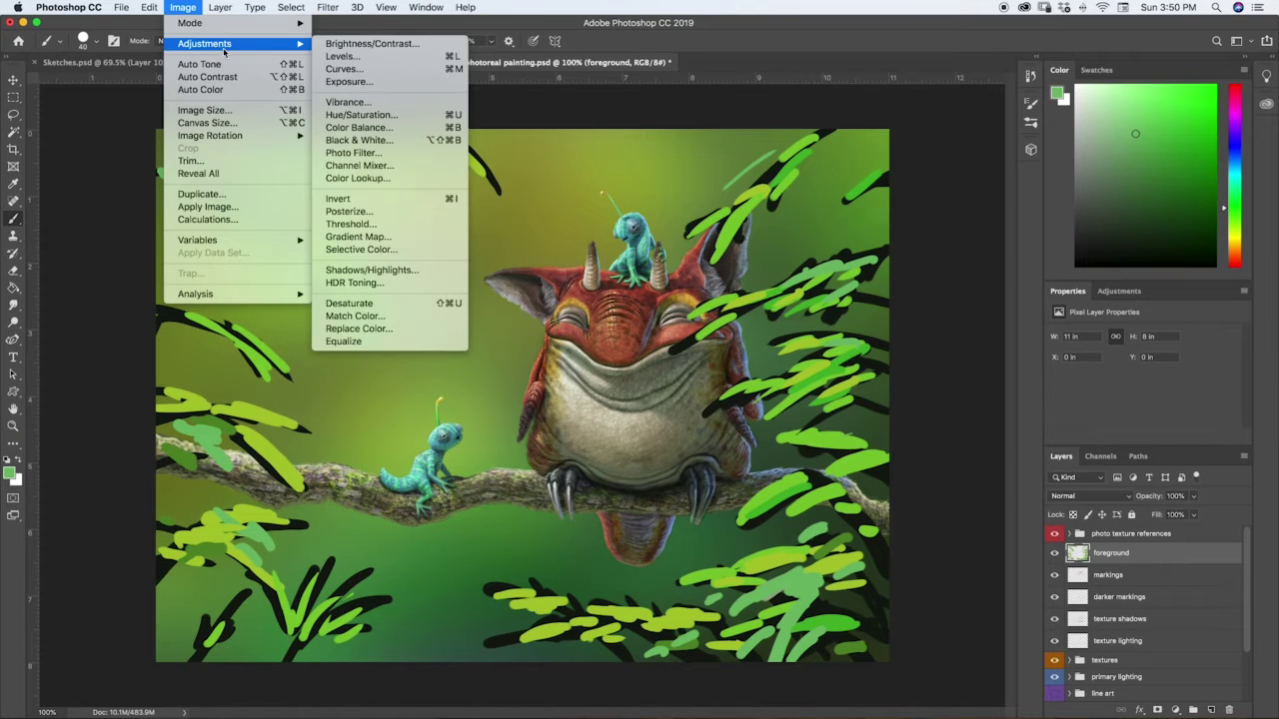
mouse_move(320, 10)
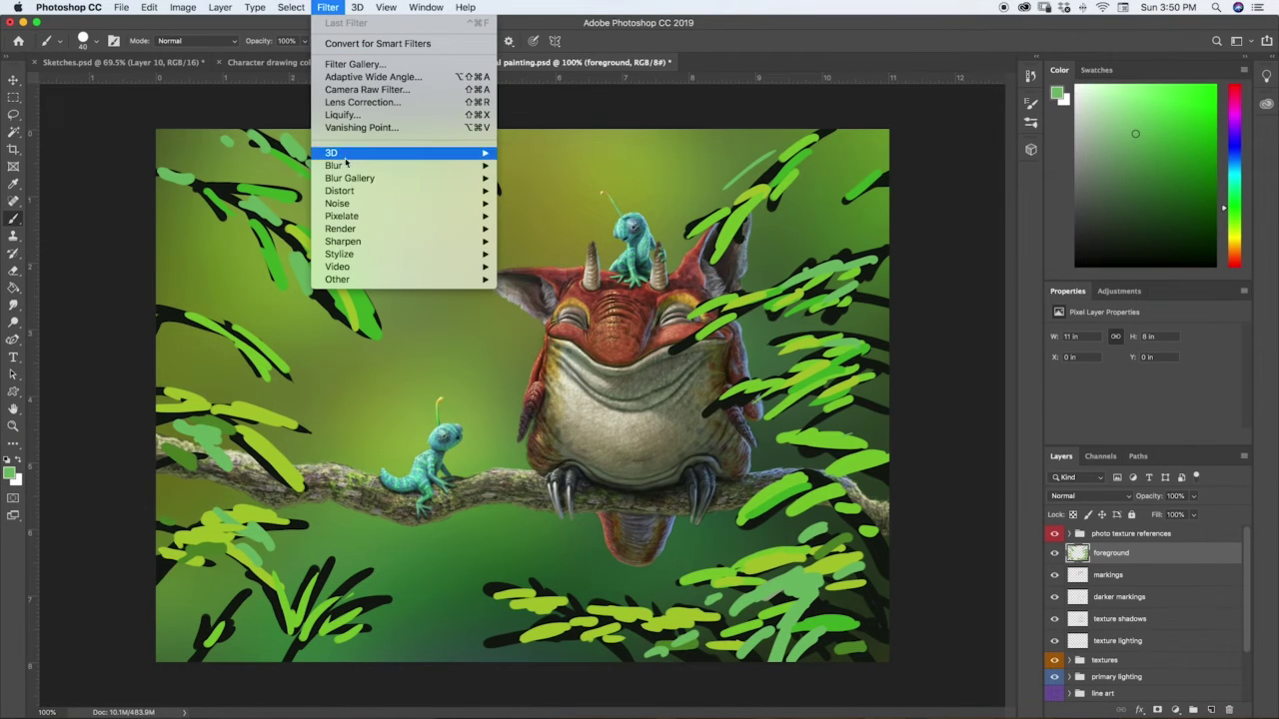
mouse_move(439, 165)
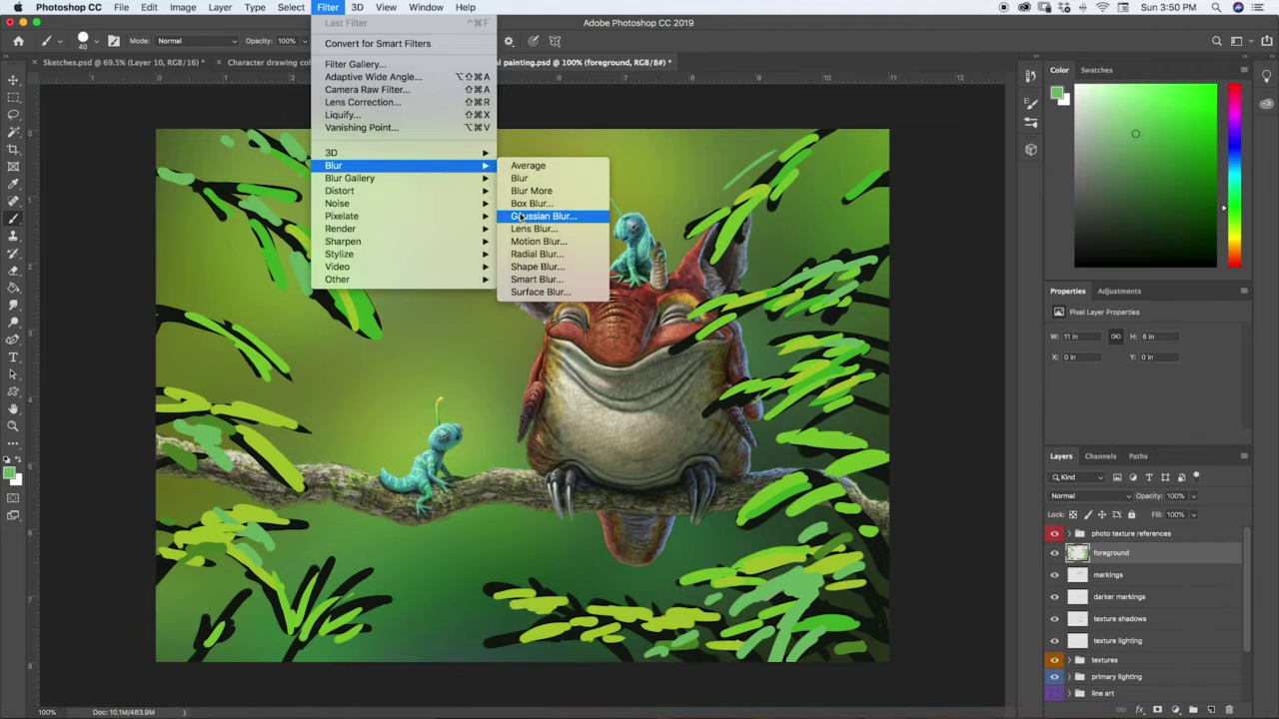
left_click(523, 216)
left_click_drag(220, 546, 193, 546)
left_click_drag(239, 341, 161, 202)
left_click_drag(130, 405, 126, 405)
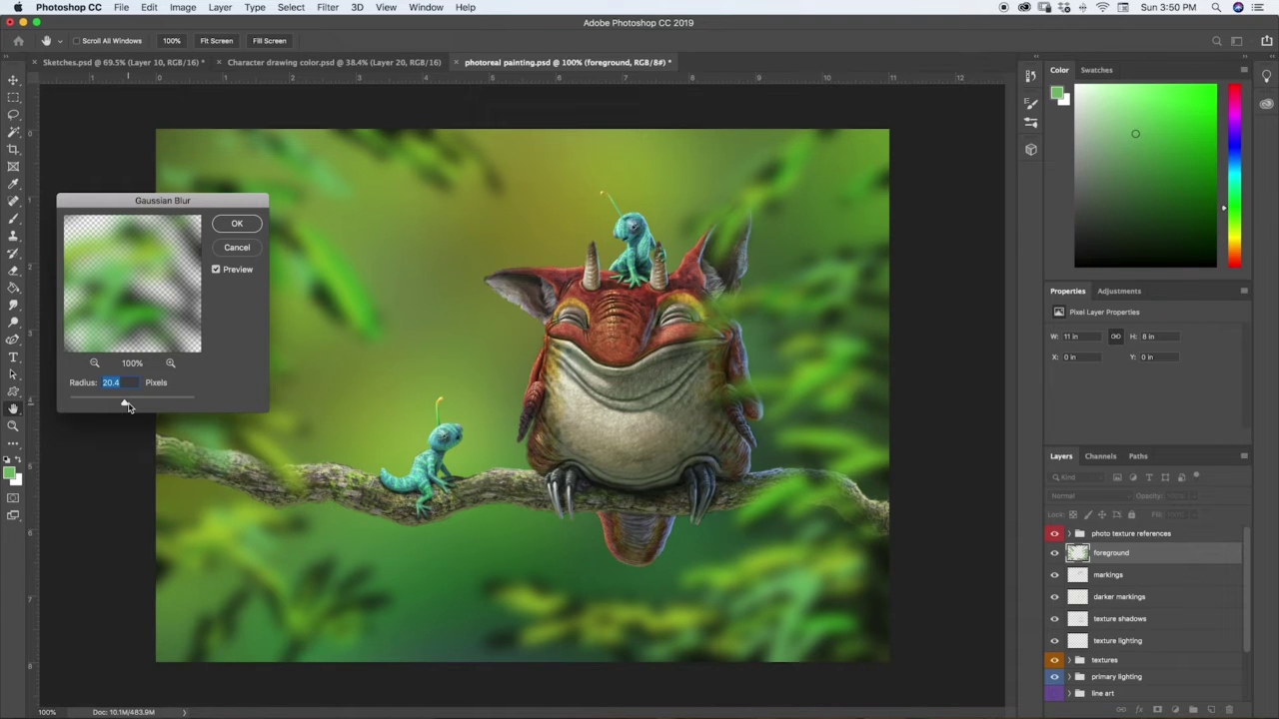
left_click(126, 404)
left_click_drag(125, 404, 124, 404)
left_click_drag(126, 405, 125, 405)
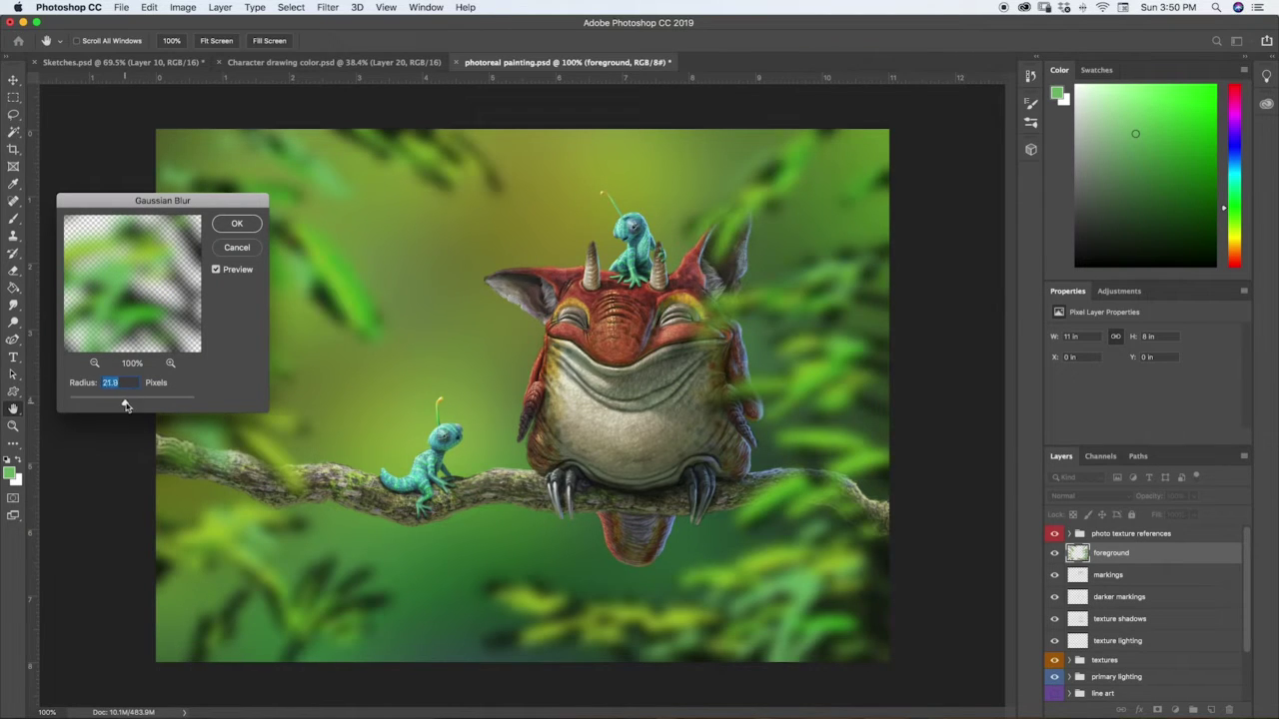
left_click_drag(125, 404, 126, 404)
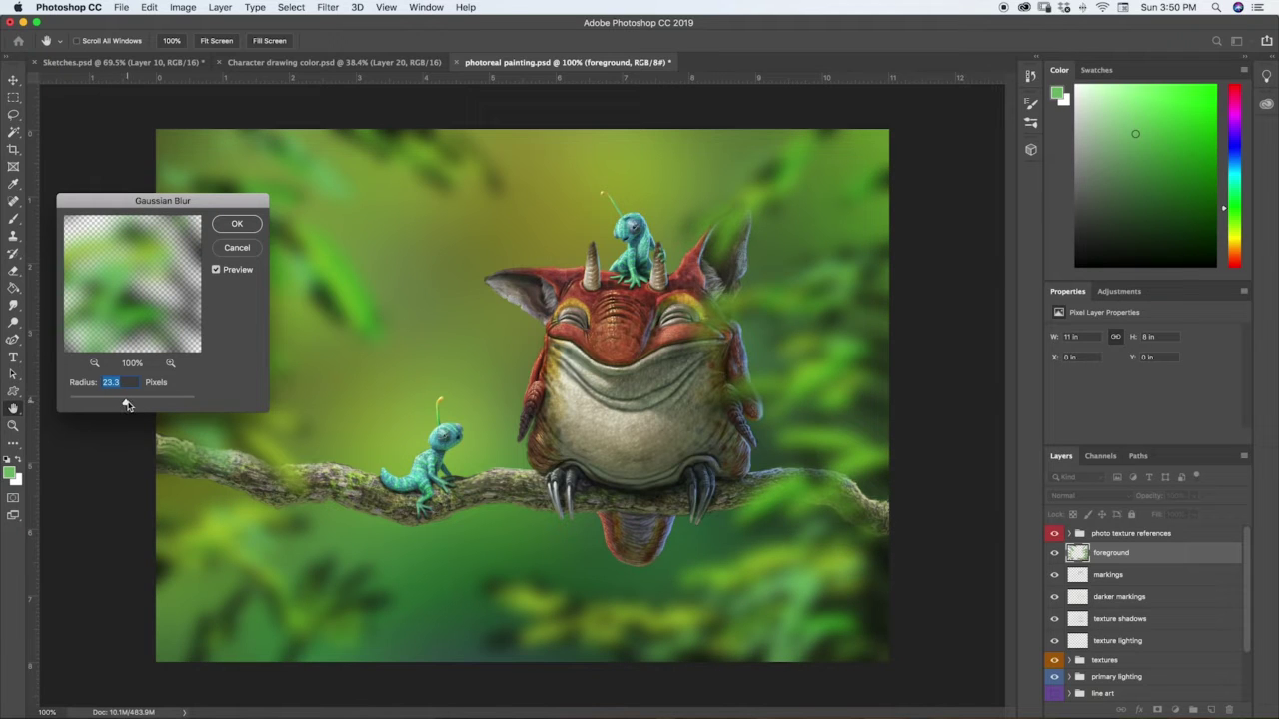
left_click(237, 224)
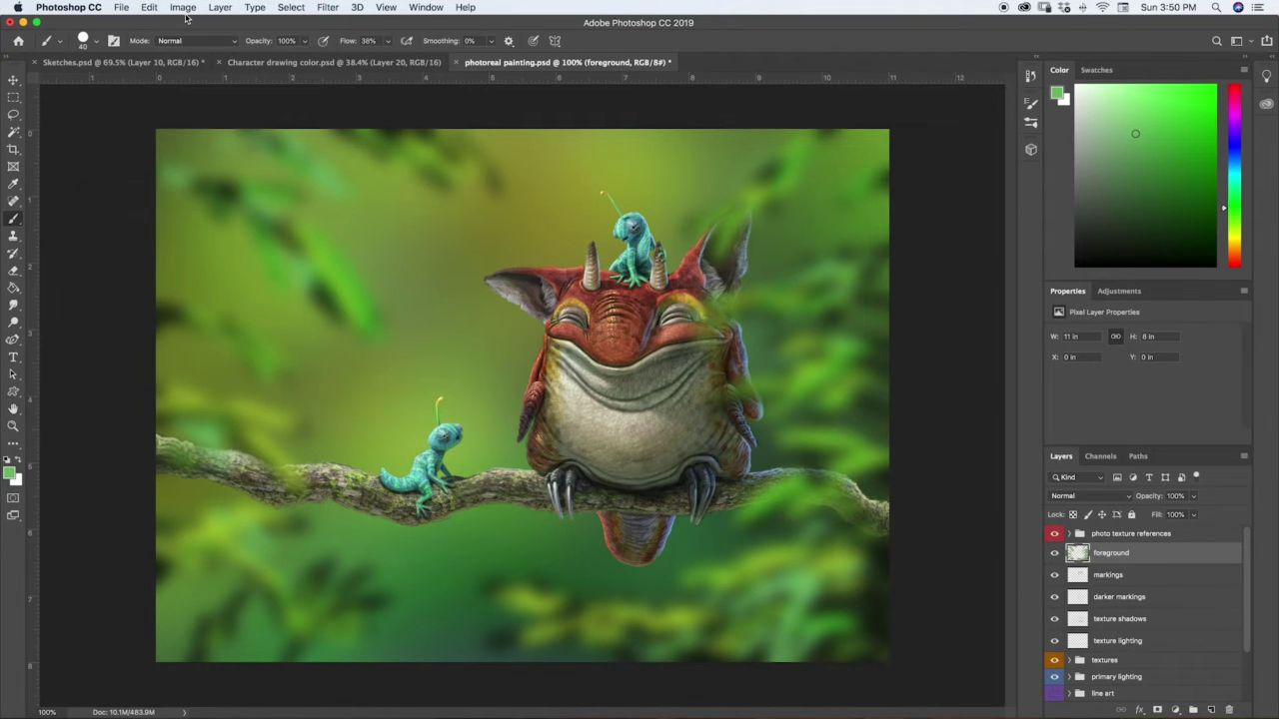
Step: Darken the blurred foliage with Curves, lowering the white point to output 171 and nudging the black point slightly inward
left_click(183, 8)
mouse_move(205, 43)
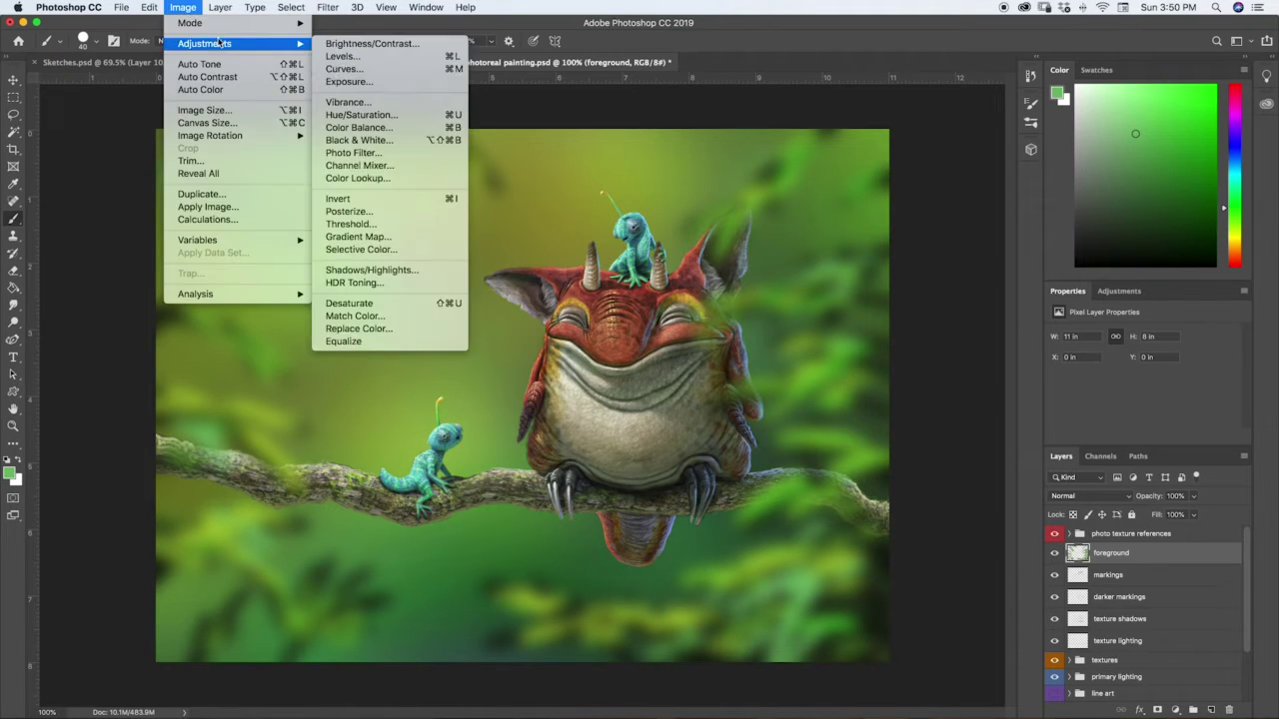
left_click(342, 69)
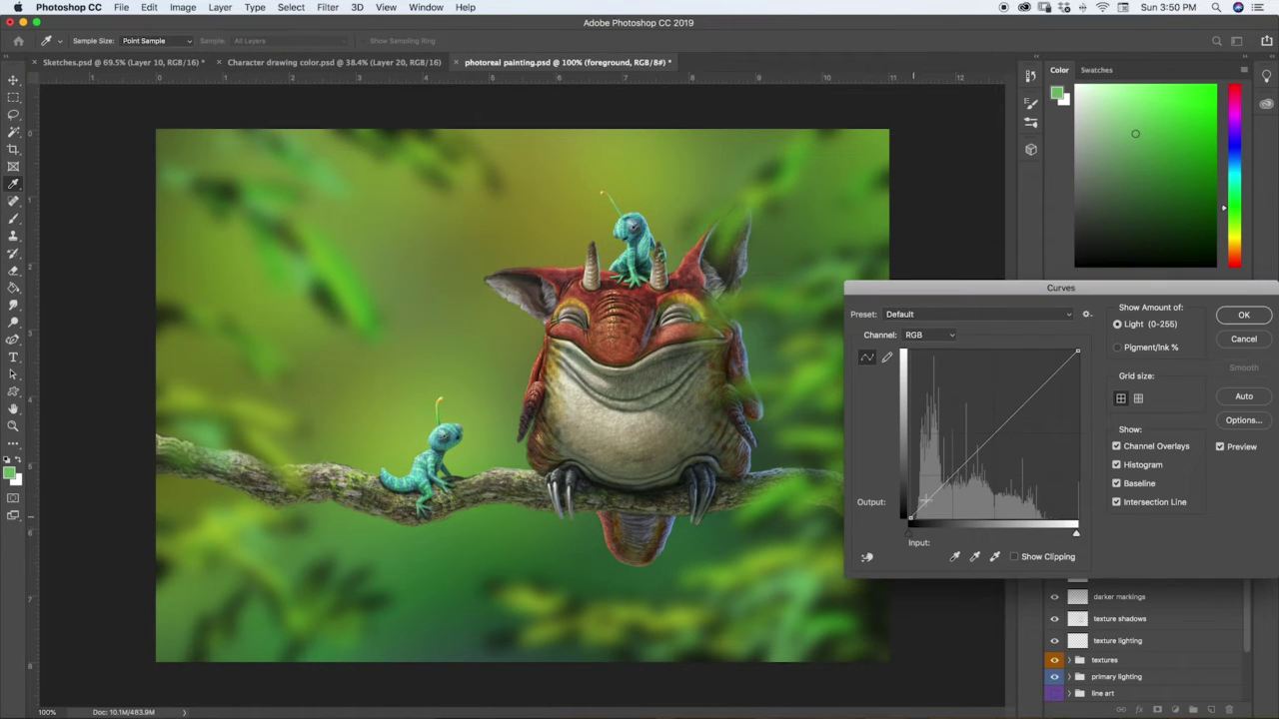
left_click_drag(1078, 352, 1077, 398)
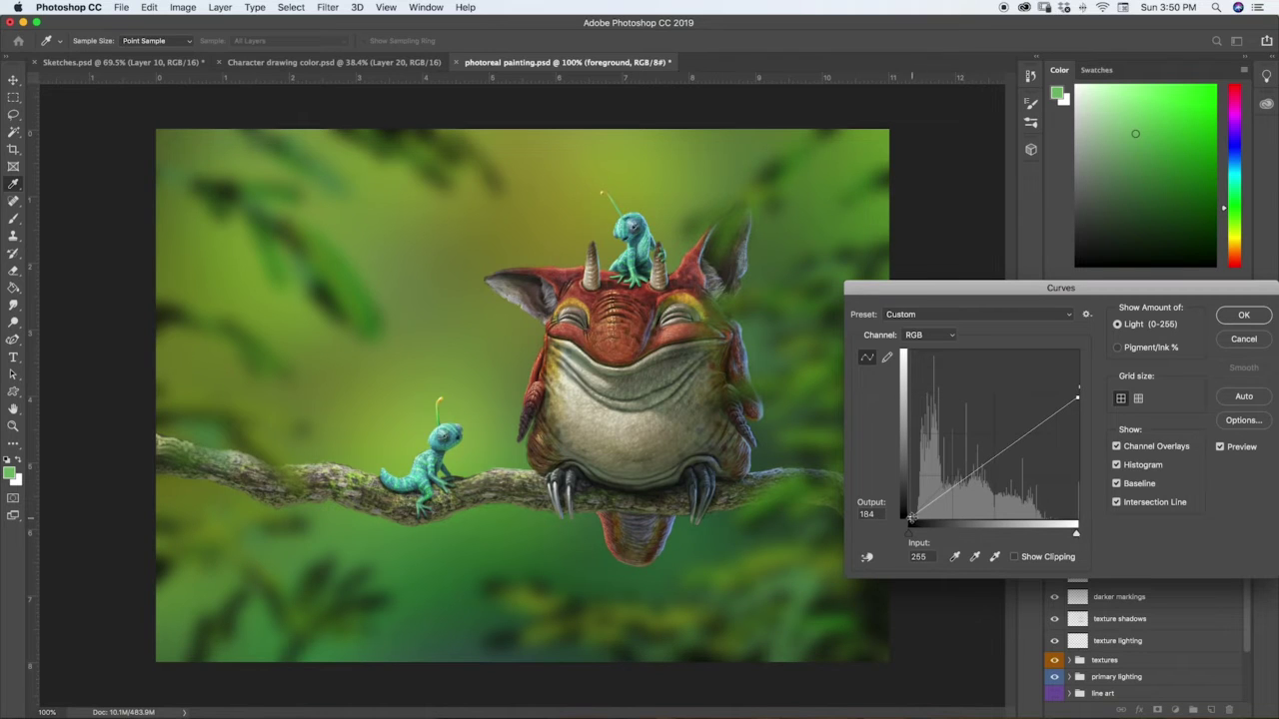
left_click_drag(911, 517, 915, 521)
left_click_drag(1080, 401, 1084, 413)
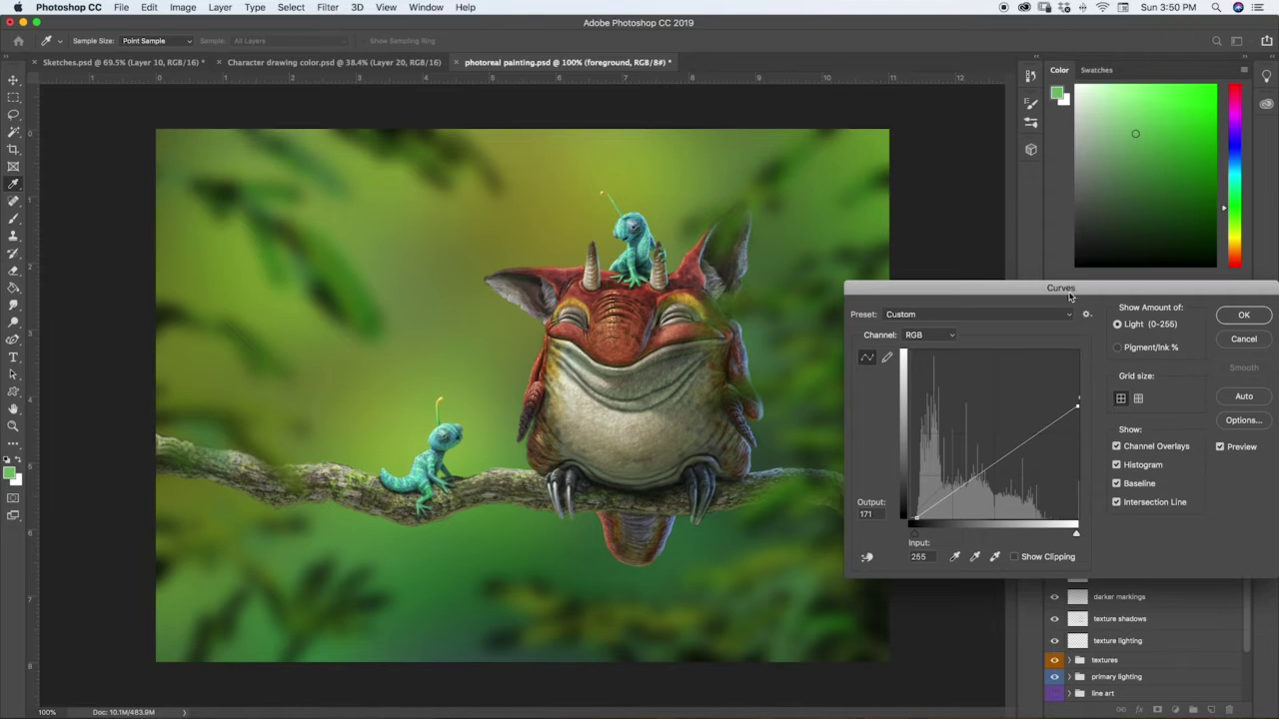
left_click_drag(1071, 291, 205, 330)
left_click(344, 358)
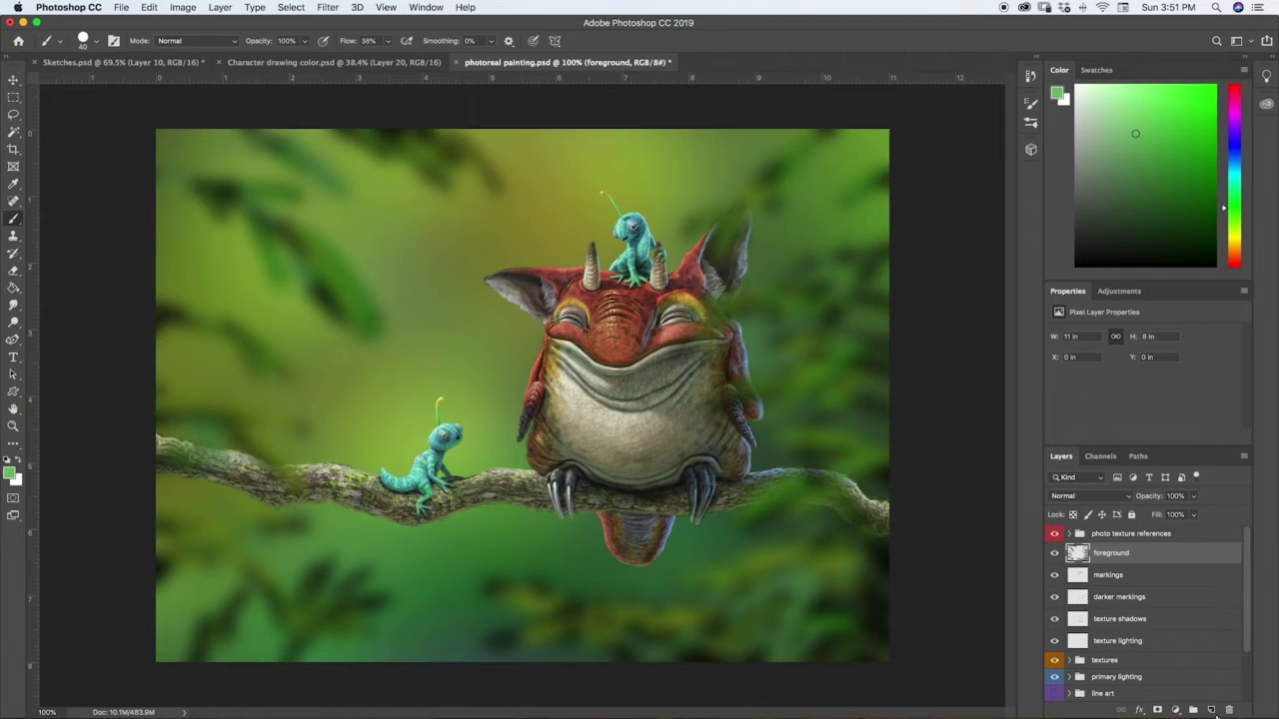
Step: Add a layer named "forground 2" above the foreground layer and choose a near-black yellowish green as the painting color
left_click(1211, 709)
double_click(1108, 553)
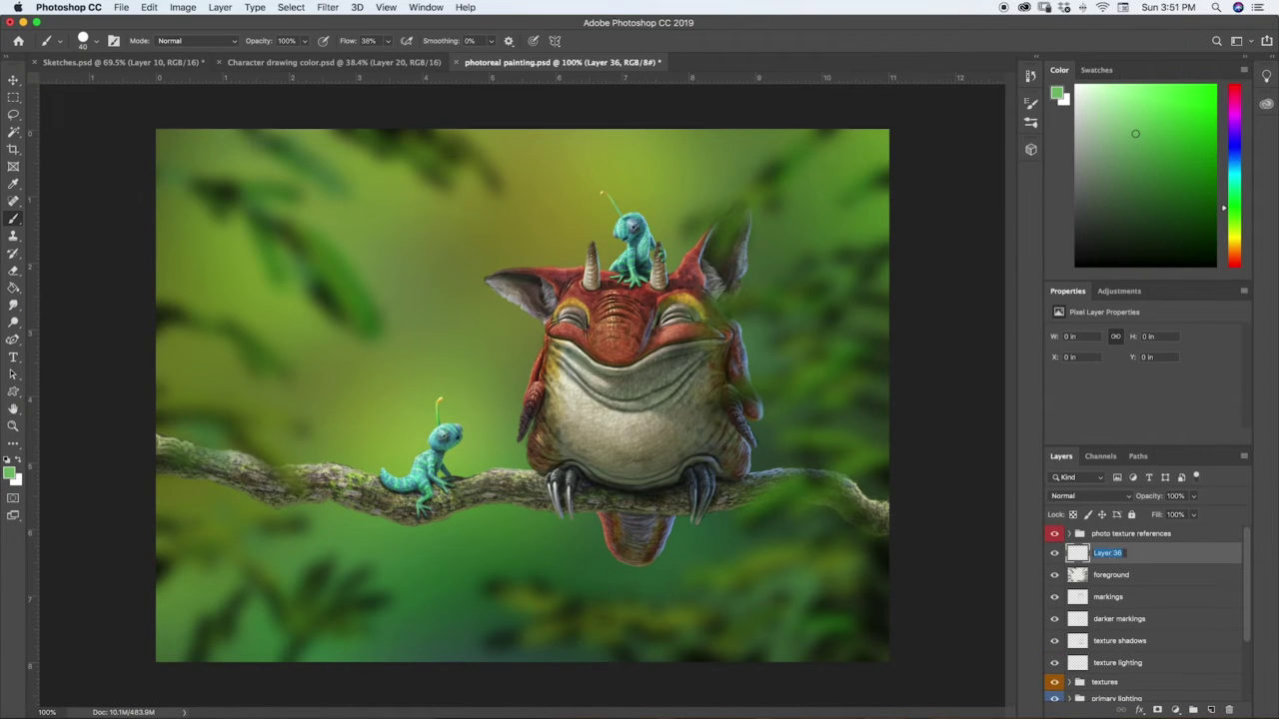
type("forground 2")
key("Return")
left_click(1109, 235)
left_click_drag(1225, 215, 1225, 224)
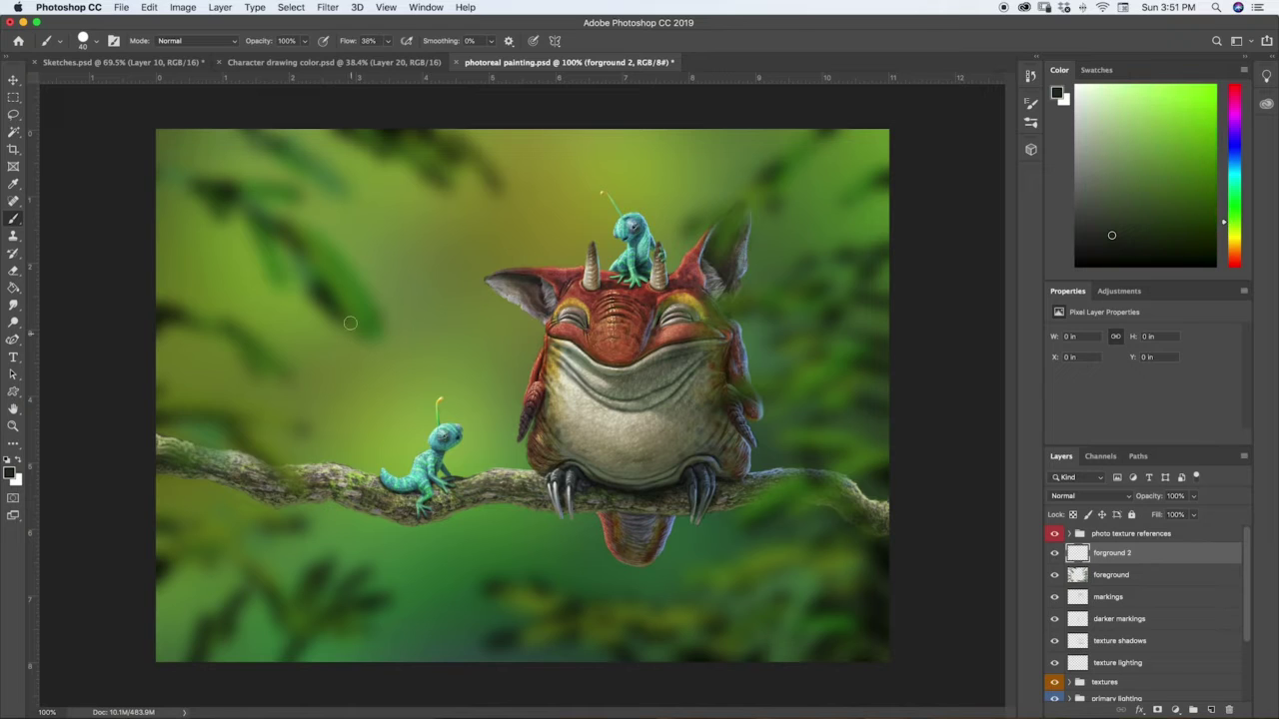
Step: Try painting a thick dark branch with a large leaf at the upper left, and undo the strokes
left_click_drag(147, 245, 339, 303)
left_click_drag(169, 243, 314, 325)
mouse_move(267, 278)
left_mouse_down()
mouse_move(353, 335)
mouse_move(386, 340)
left_mouse_up()
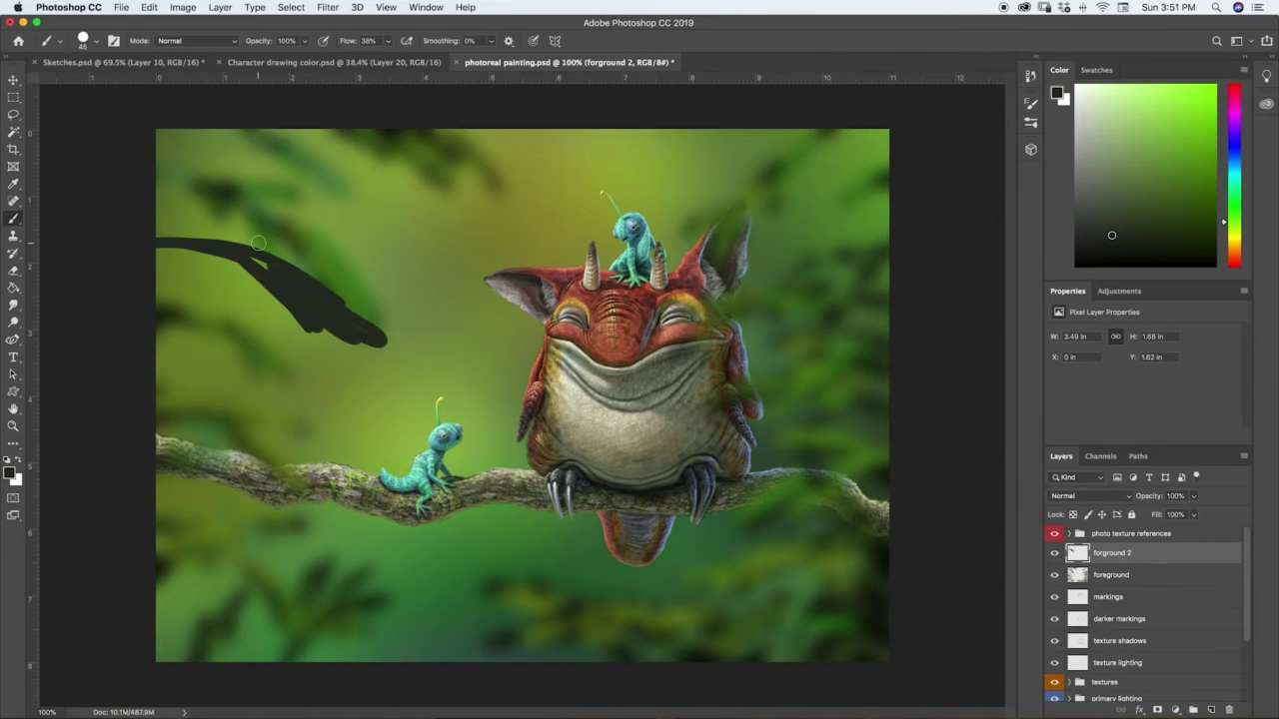
key("super+z")
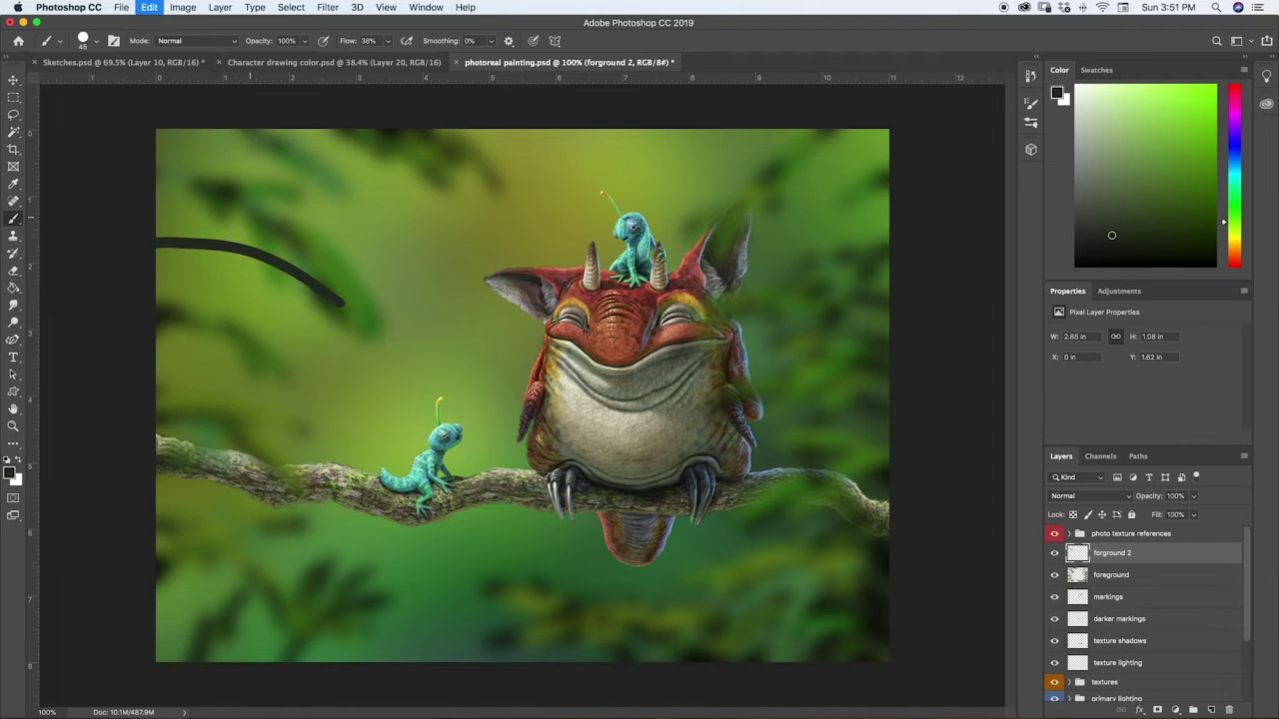
key("super+z")
key("super+z")
key("super+z")
Step: Choose the Fern brush from the brush presets and enlarge it to 700 px
left_click(1030, 121)
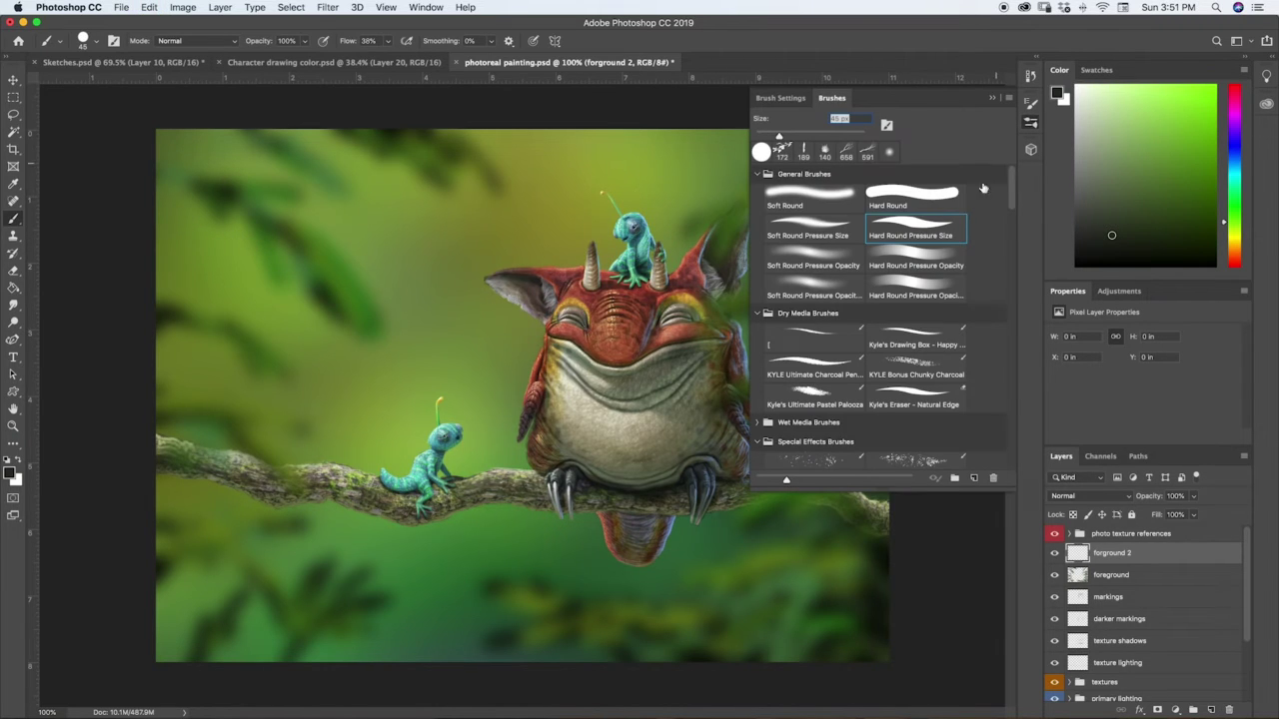
mouse_move(1012, 188)
left_mouse_down()
mouse_move(1007, 379)
mouse_move(1004, 364)
left_mouse_up()
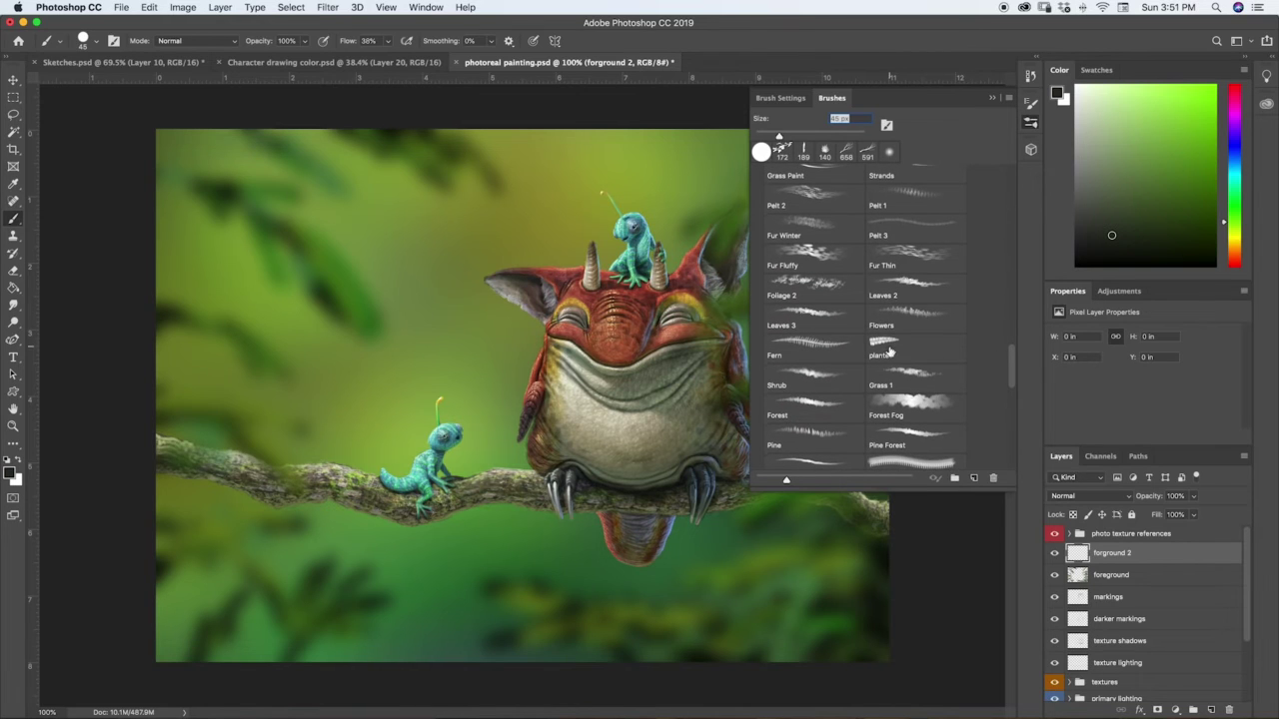
left_click(830, 350)
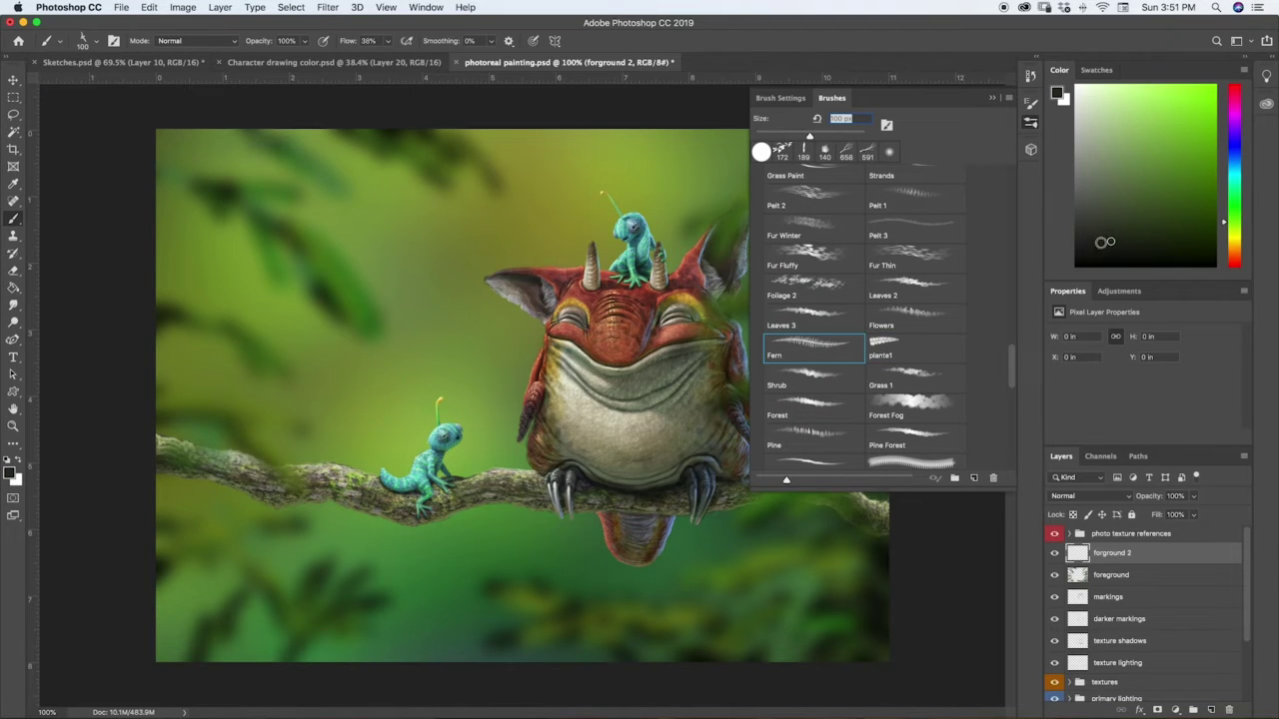
key("bracketright")
key("bracketright")
key("bracketright")
key("bracketright")
key("bracketright")
key("bracketright")
key("bracketright")
key("bracketright")
key("bracketright")
key("bracketright")
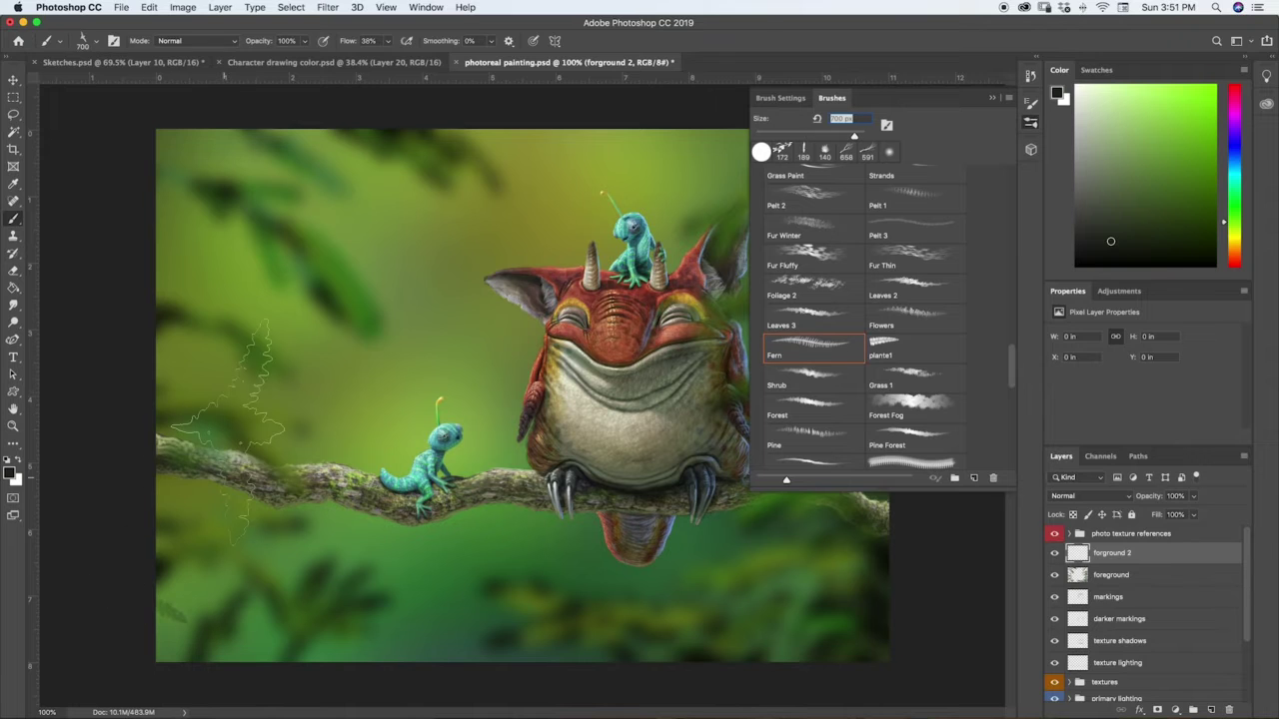
Step: Try a fern stroke on the left side of the painting, undo it, and reduce the brush to 250 px
left_click_drag(233, 410, 339, 290)
key("super+z")
key("bracketleft")
key("bracketleft")
key("bracketleft")
key("bracketleft")
key("bracketleft")
key("bracketleft")
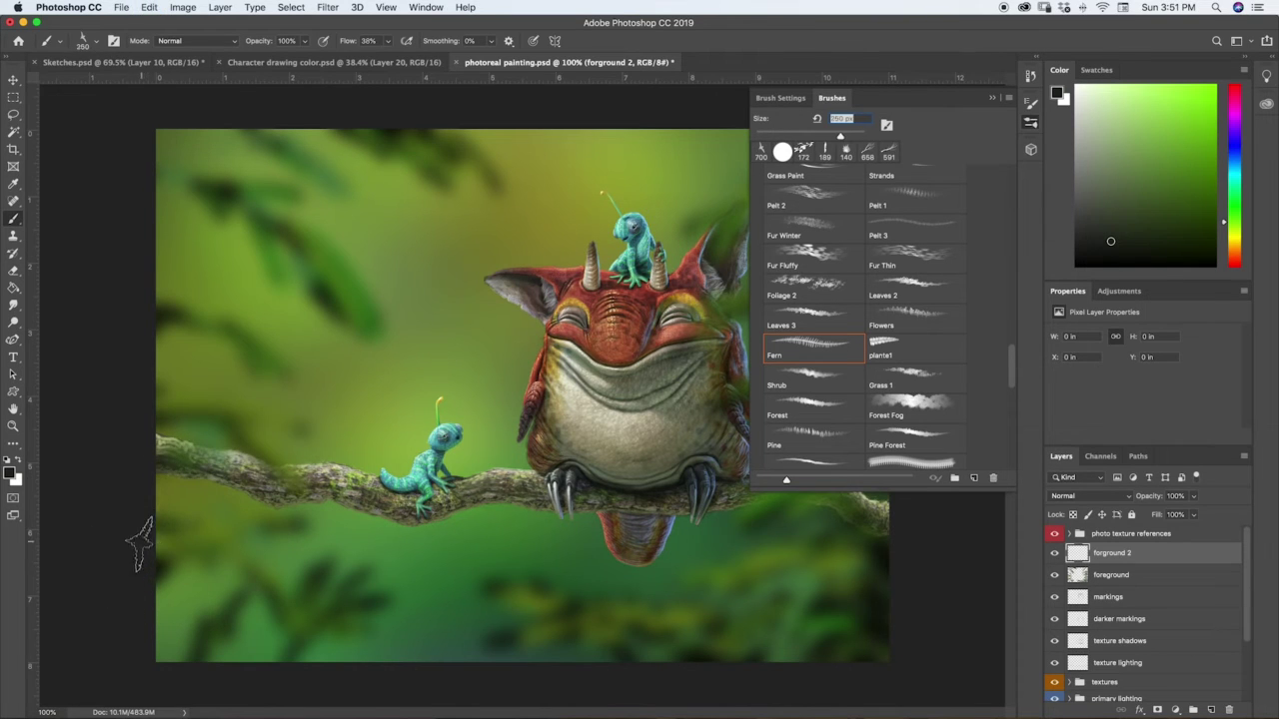
key("bracketright")
Step: Paint several fern fronds reaching inward from the left edge of the painting on the forground 2 layer
left_click_drag(149, 539, 400, 339)
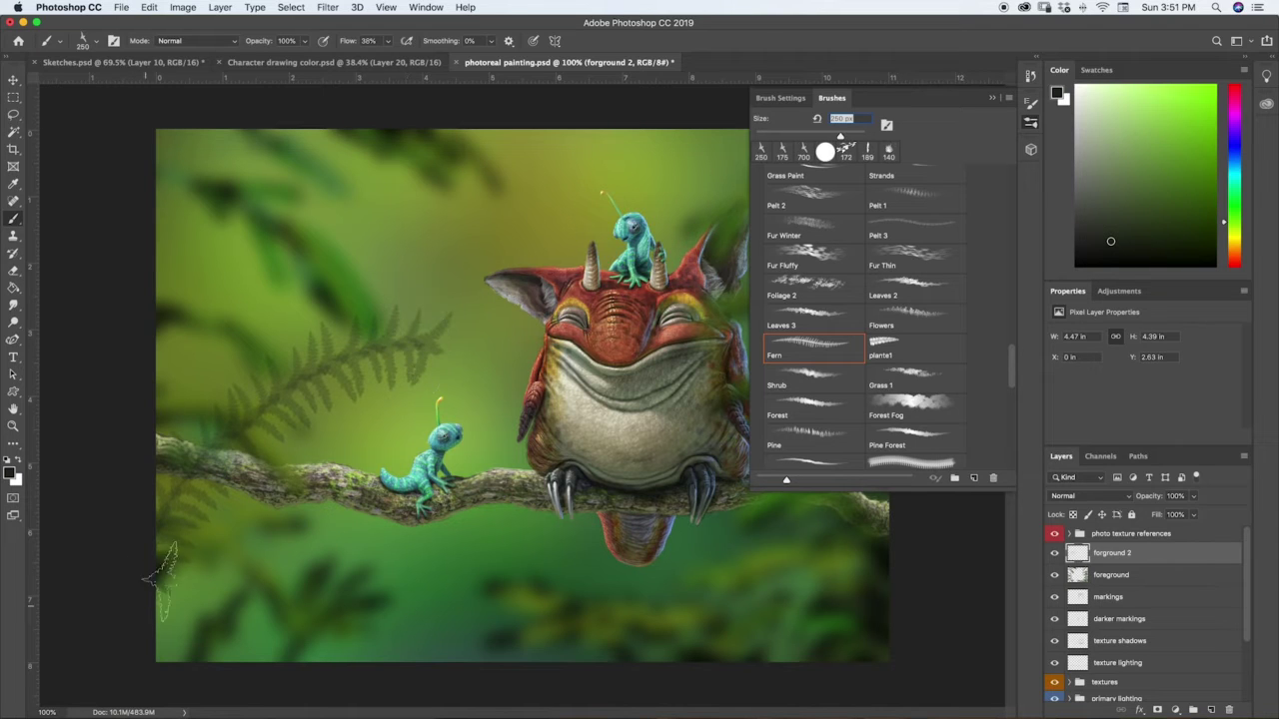
left_click_drag(145, 490, 300, 250)
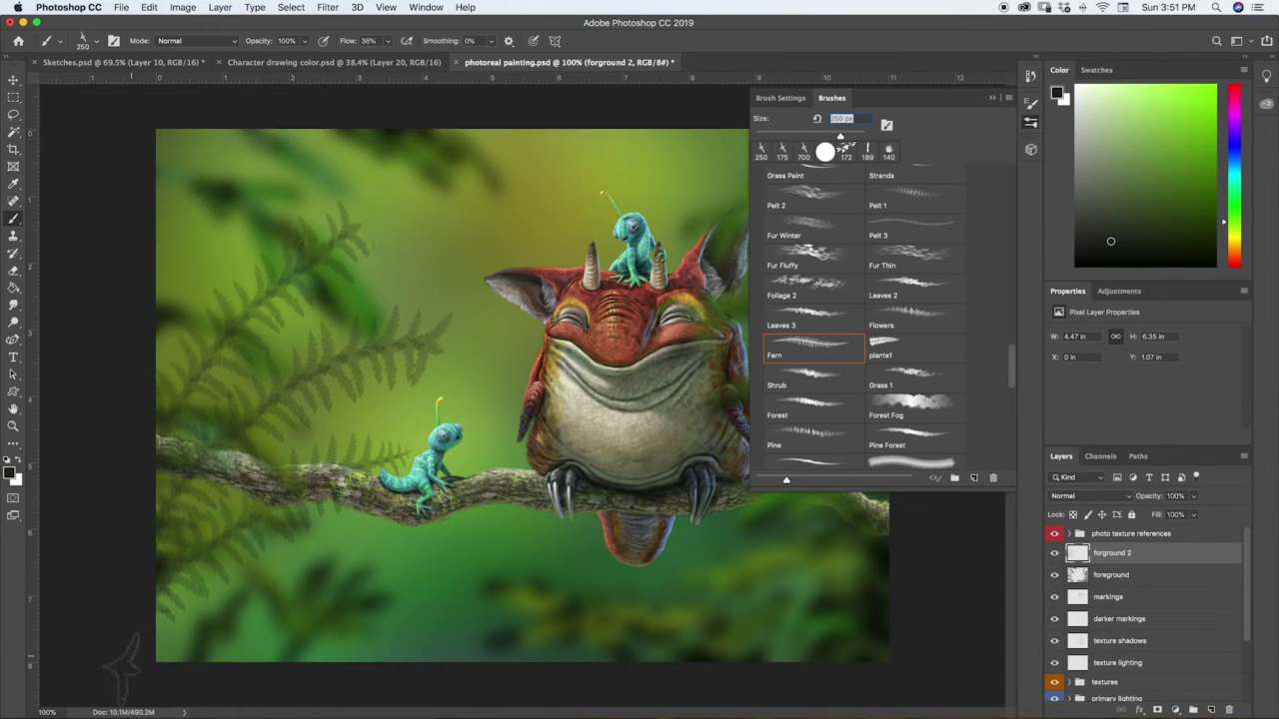
left_click_drag(119, 664, 250, 599)
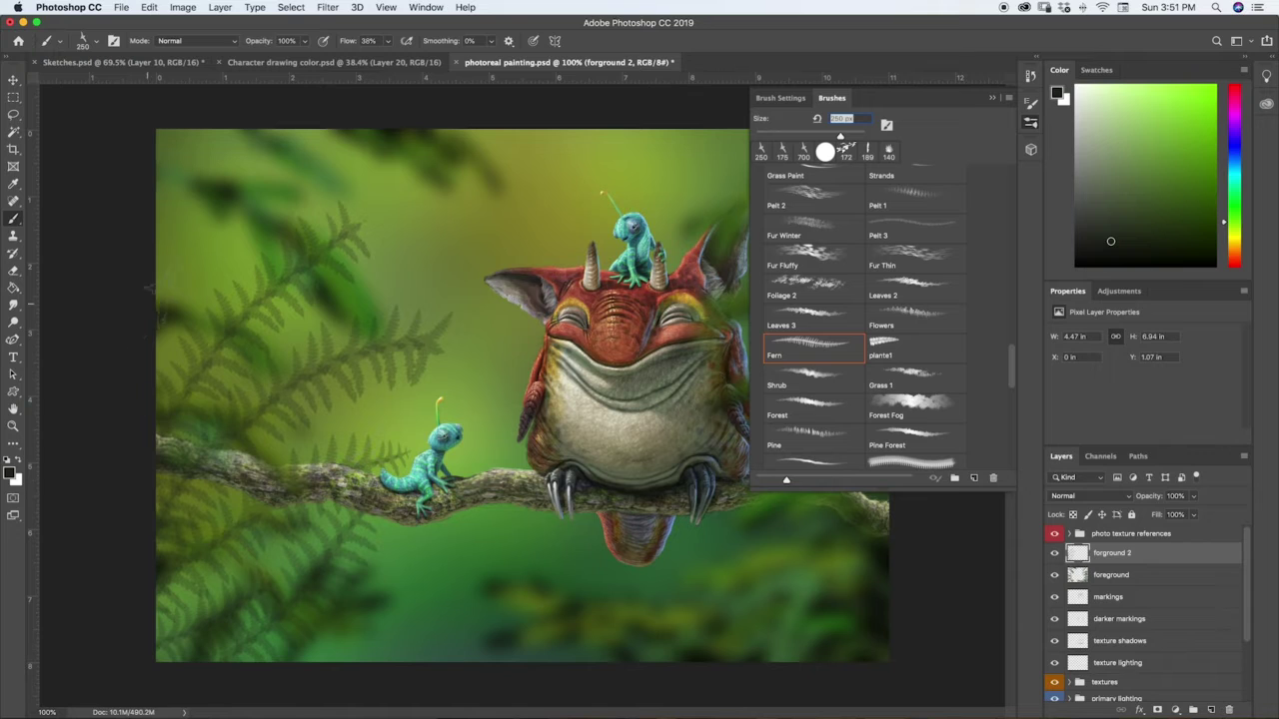
left_click(989, 99)
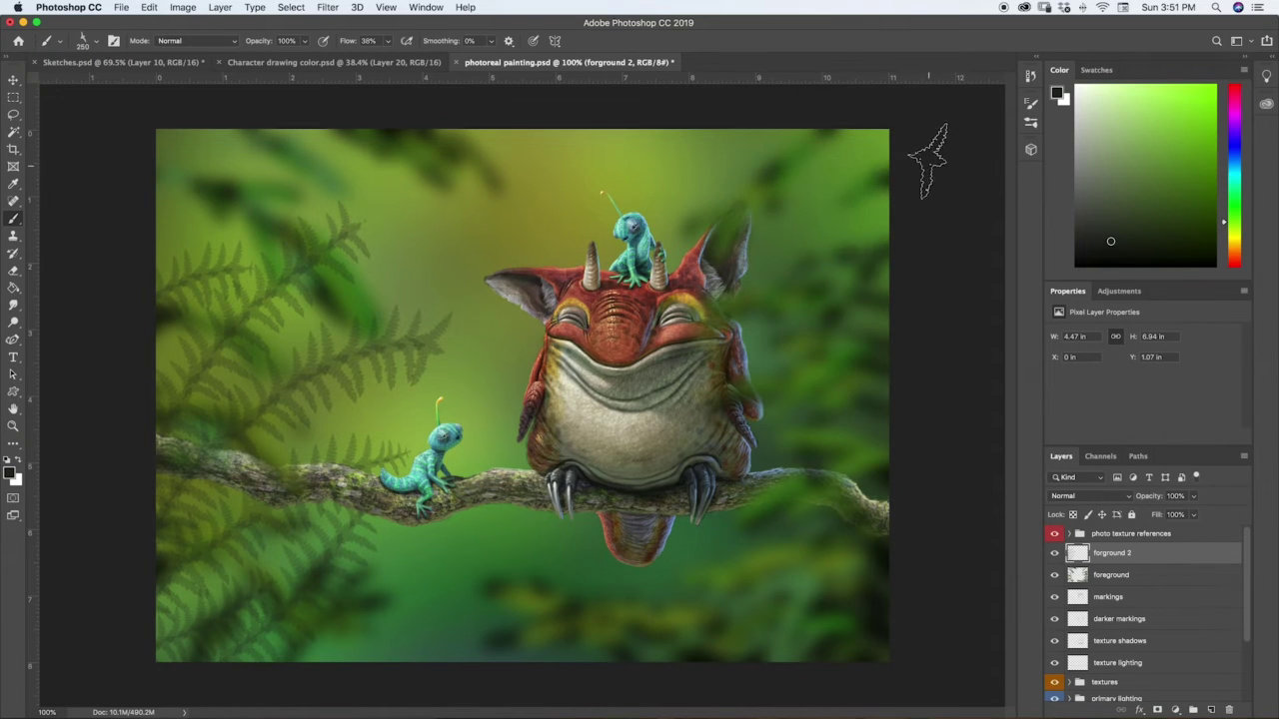
Step: Paint a fern frond across the upper right and several fronds rising from the painting's bottom edge
left_click_drag(909, 175, 639, 224)
mouse_move(815, 674)
left_mouse_down()
mouse_move(802, 553)
mouse_move(759, 480)
left_mouse_up()
left_click_drag(725, 681, 740, 467)
left_click_drag(527, 682, 737, 521)
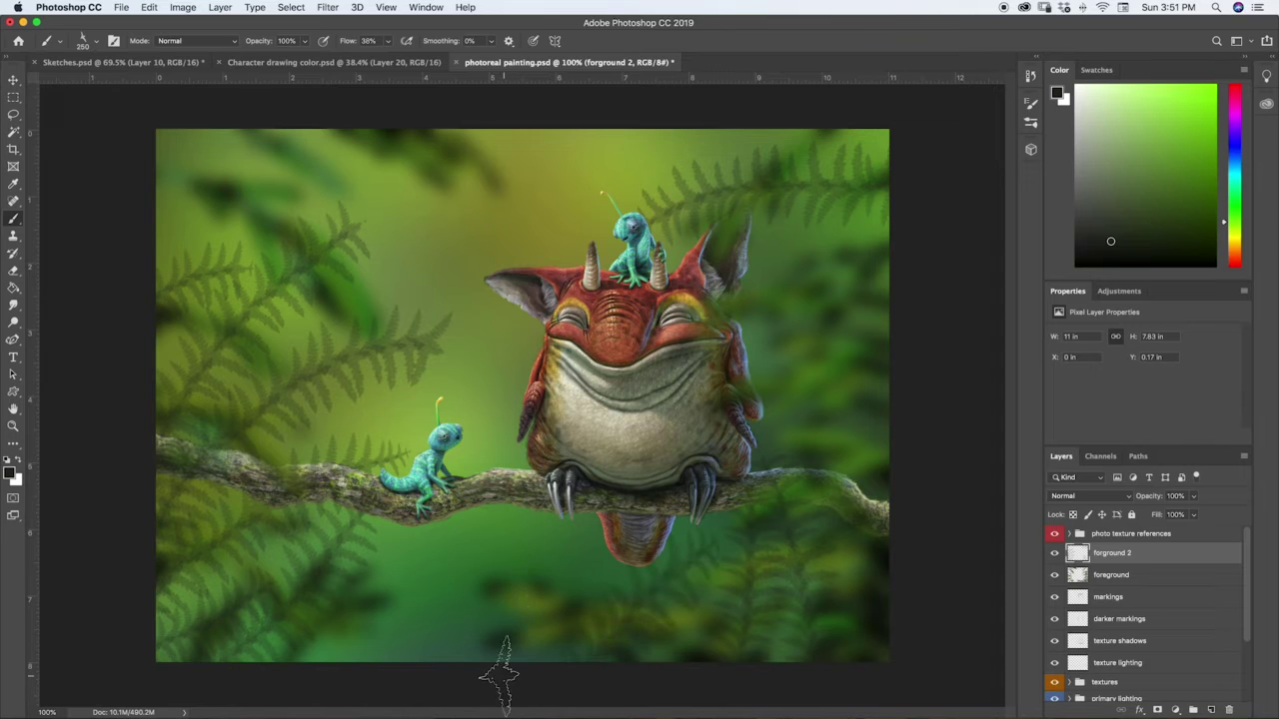
left_click_drag(509, 660, 623, 519)
left_click_drag(488, 660, 536, 478)
left_click_drag(583, 668, 629, 539)
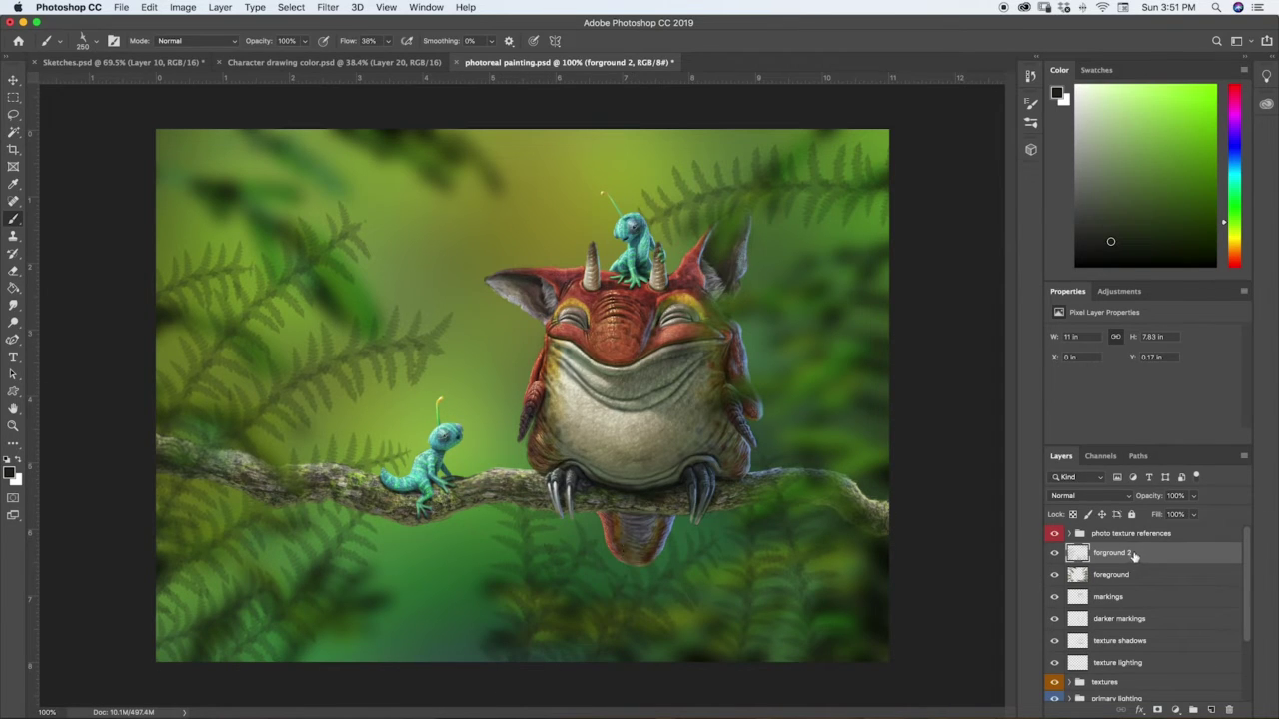
Step: Duplicate the forground 2 layer and merge the copy down to make the fern fronds more opaque
right_click(1134, 556)
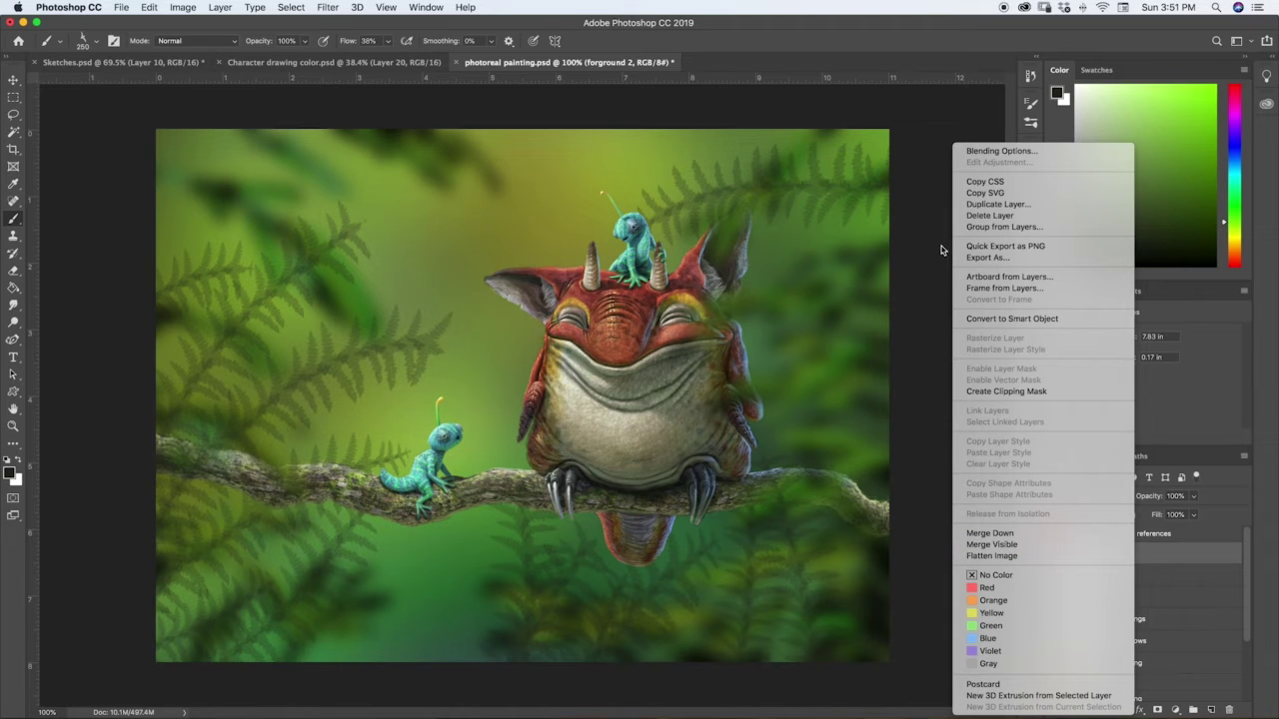
left_click(984, 204)
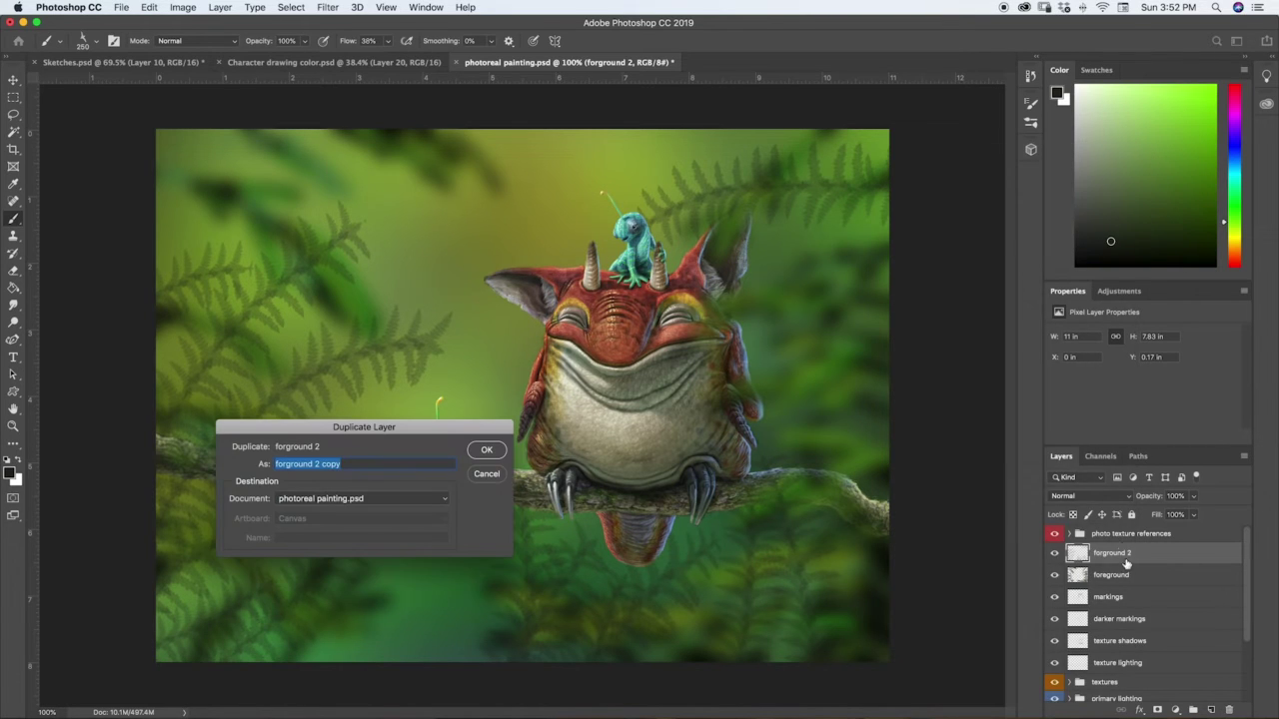
left_click(486, 450)
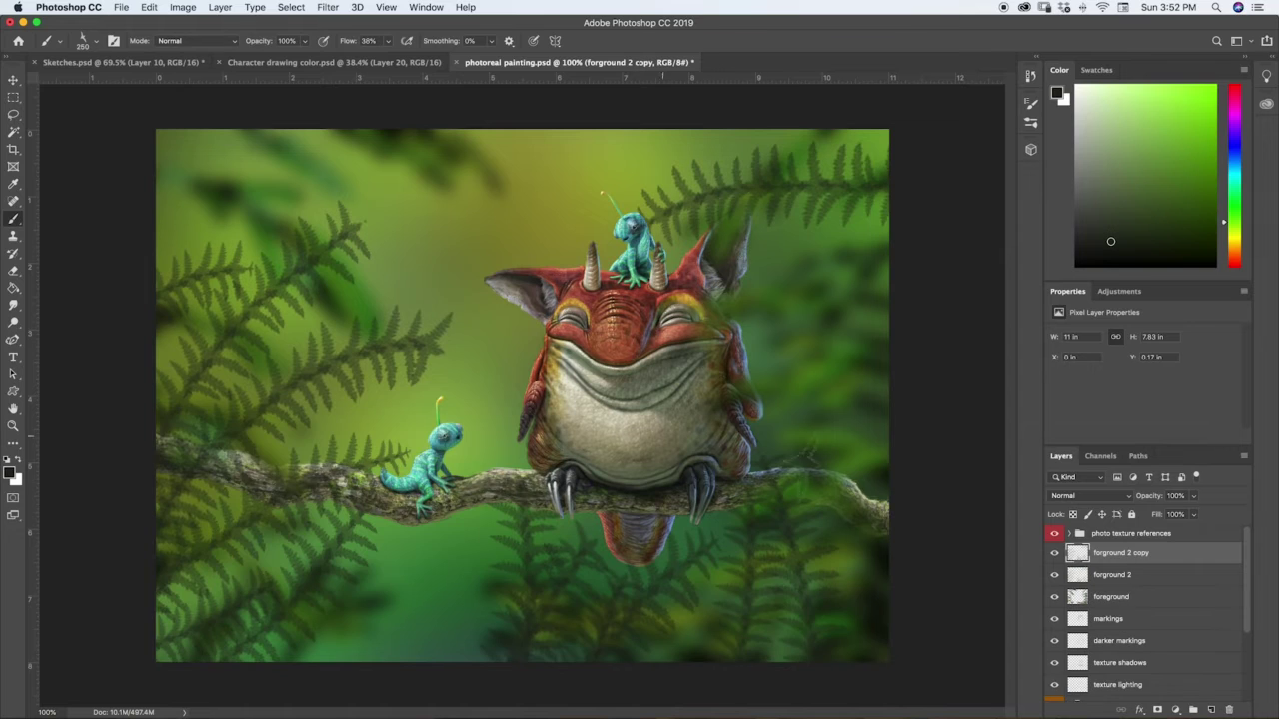
right_click(1116, 563)
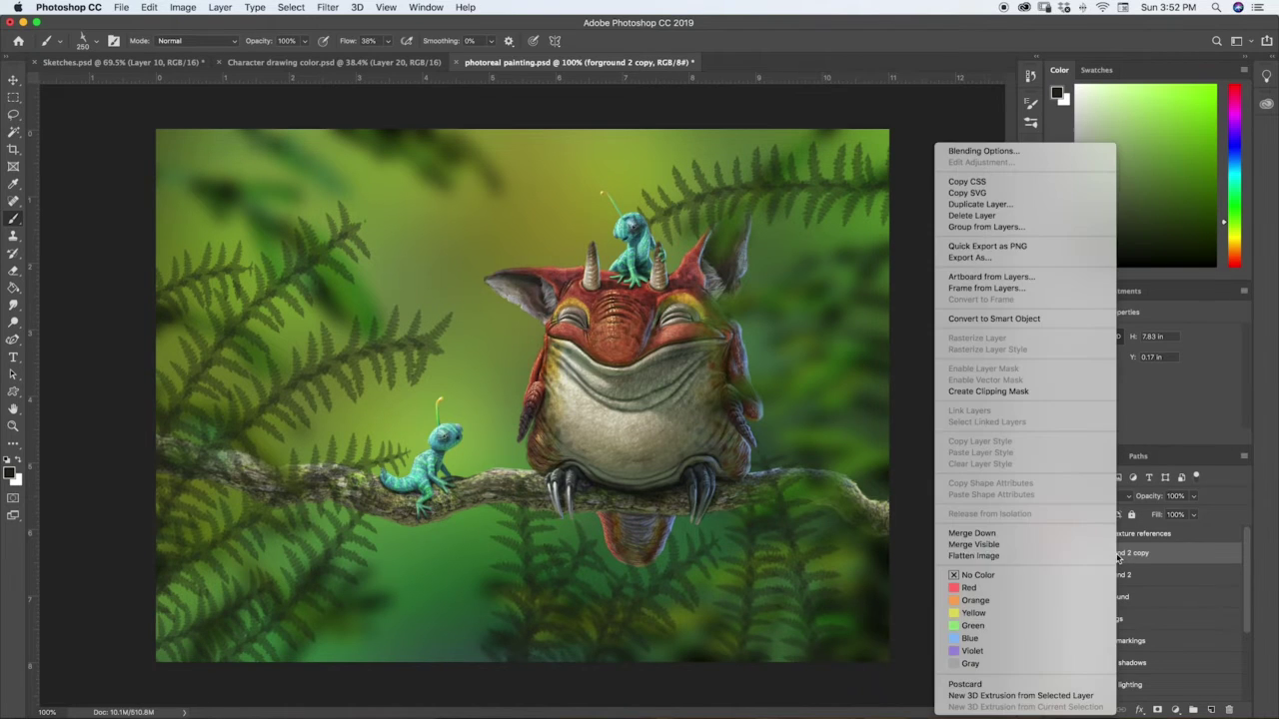
left_click(1000, 534)
Step: Duplicate the forground 2 layer a second time and merge the copy down to darken the ferns further
right_click(1117, 557)
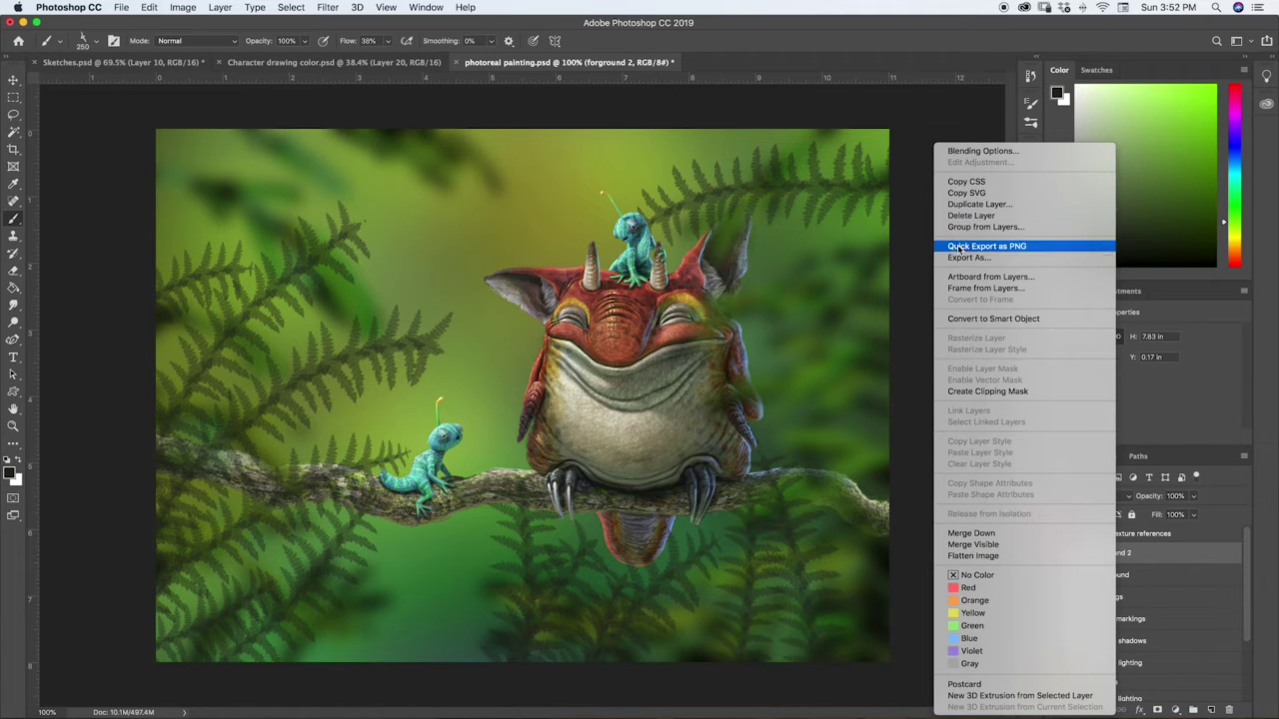
left_click(954, 204)
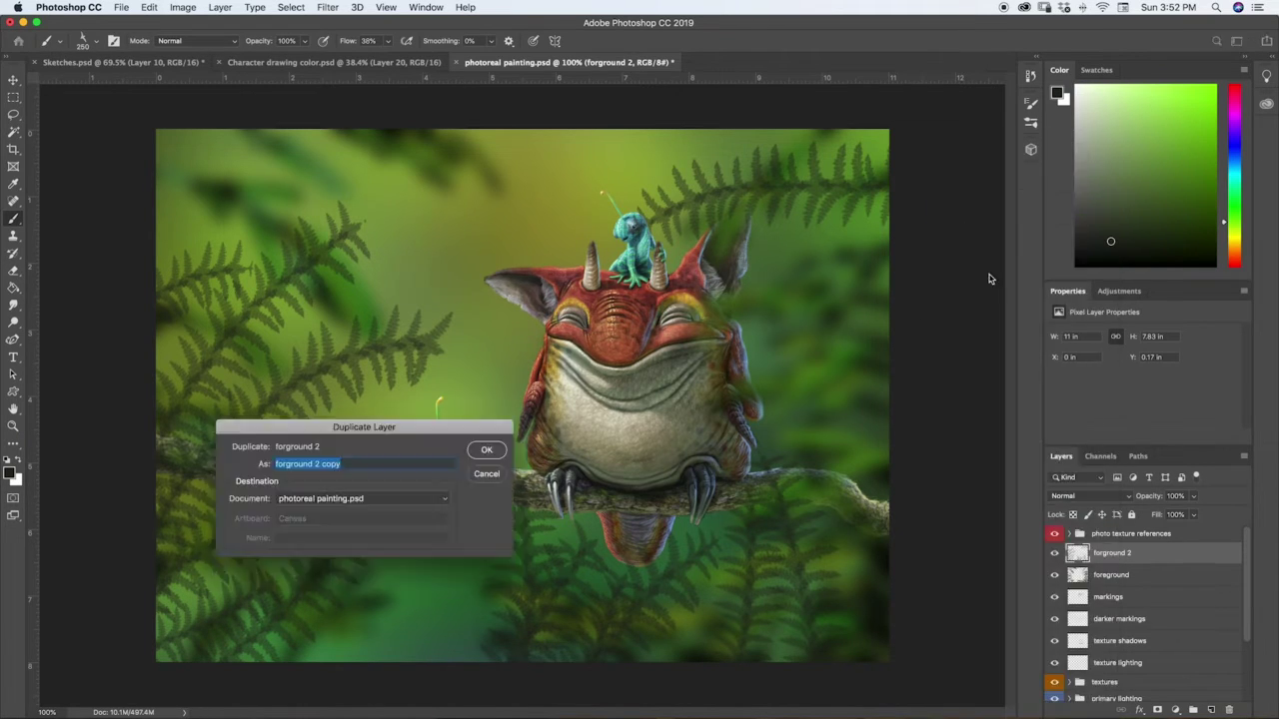
left_click(487, 450)
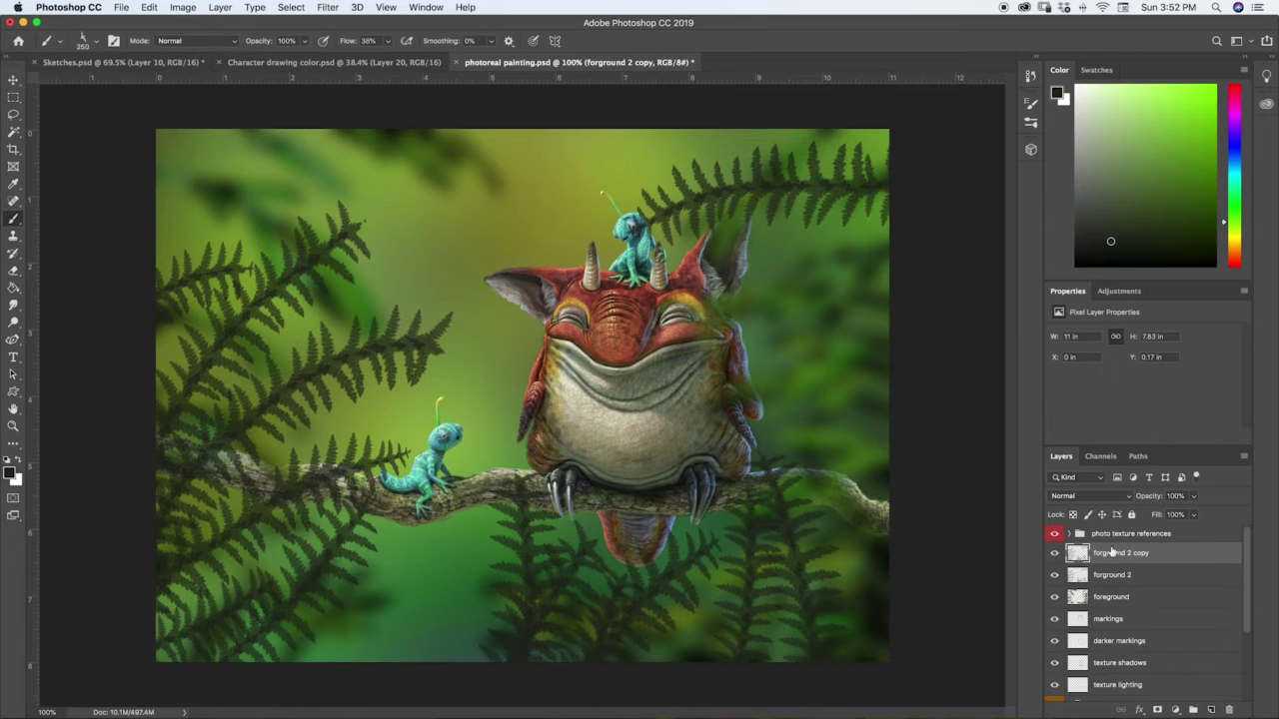
right_click(1107, 554)
left_click(965, 536)
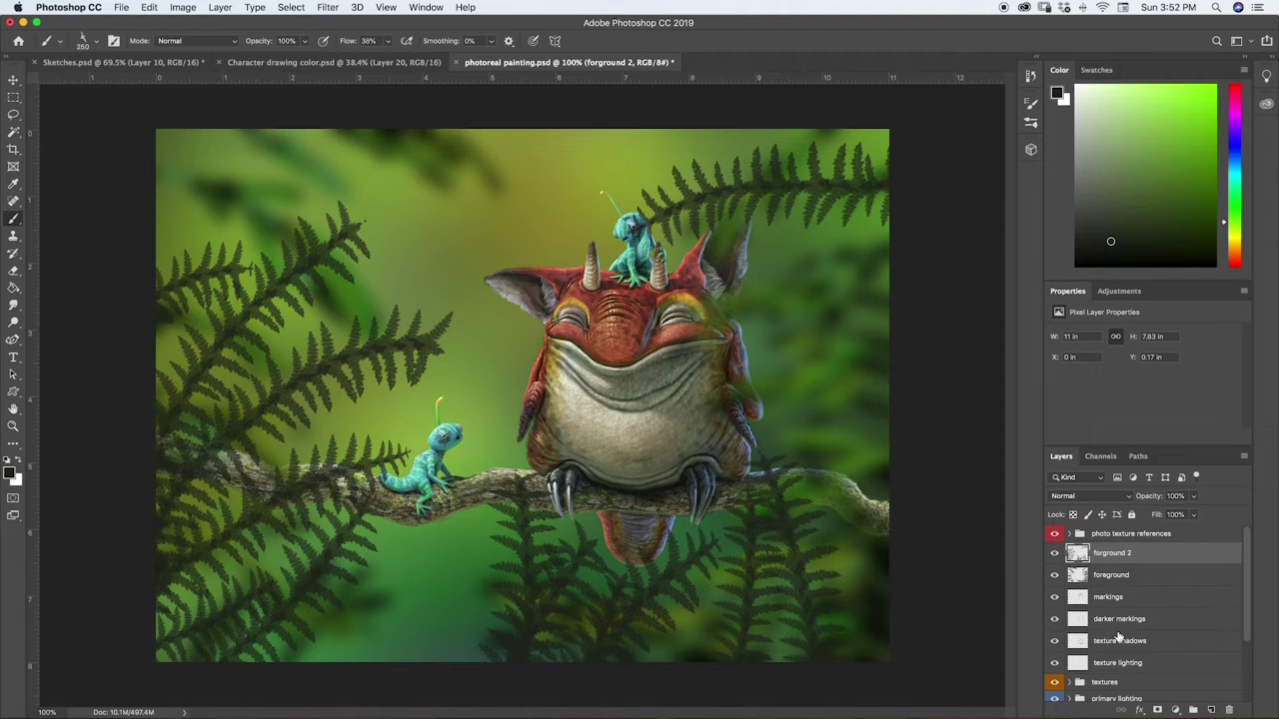
Step: Duplicate the forground 2 layer a third time and merge the copy down to make the ferns nearly solid
right_click(1118, 555)
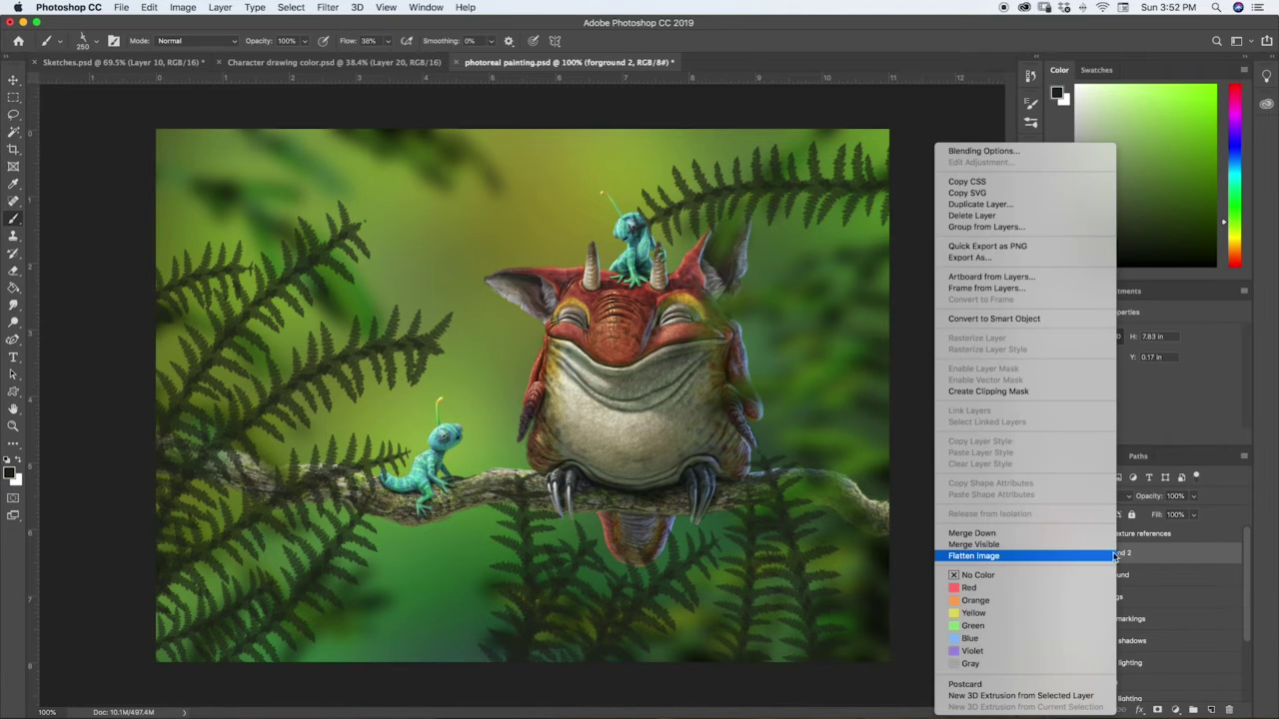
left_click(960, 205)
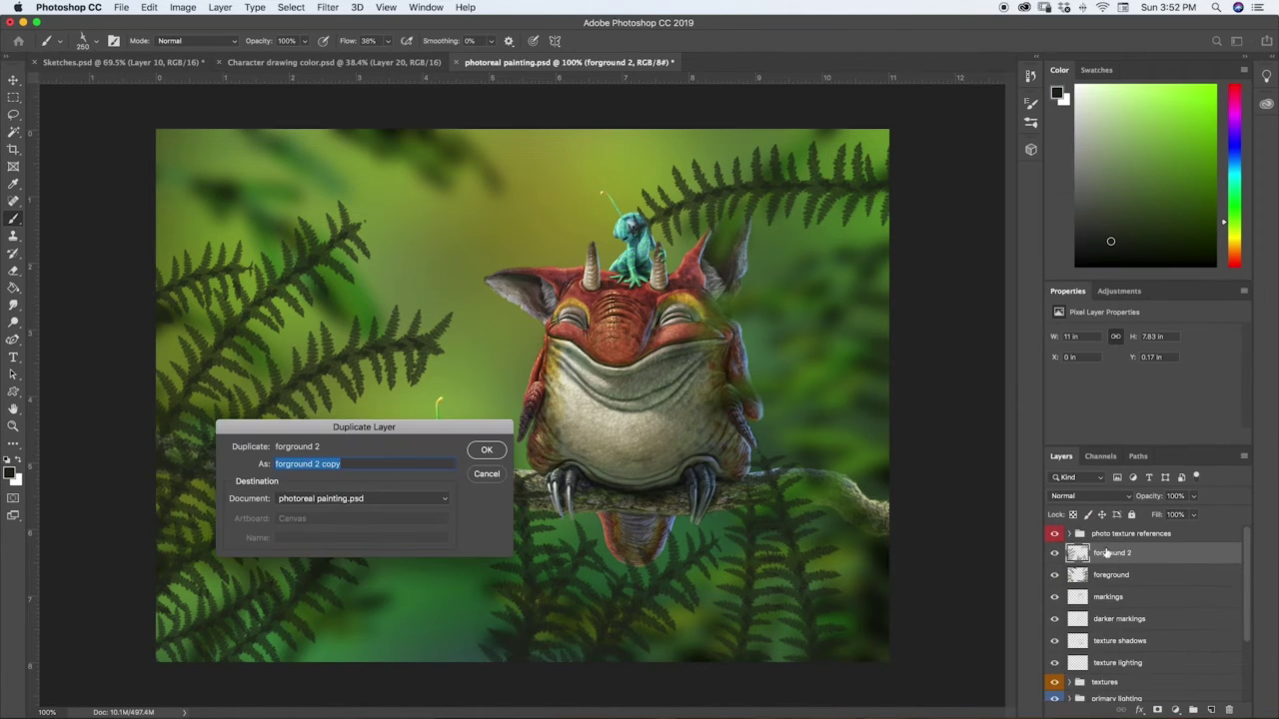
left_click(486, 450)
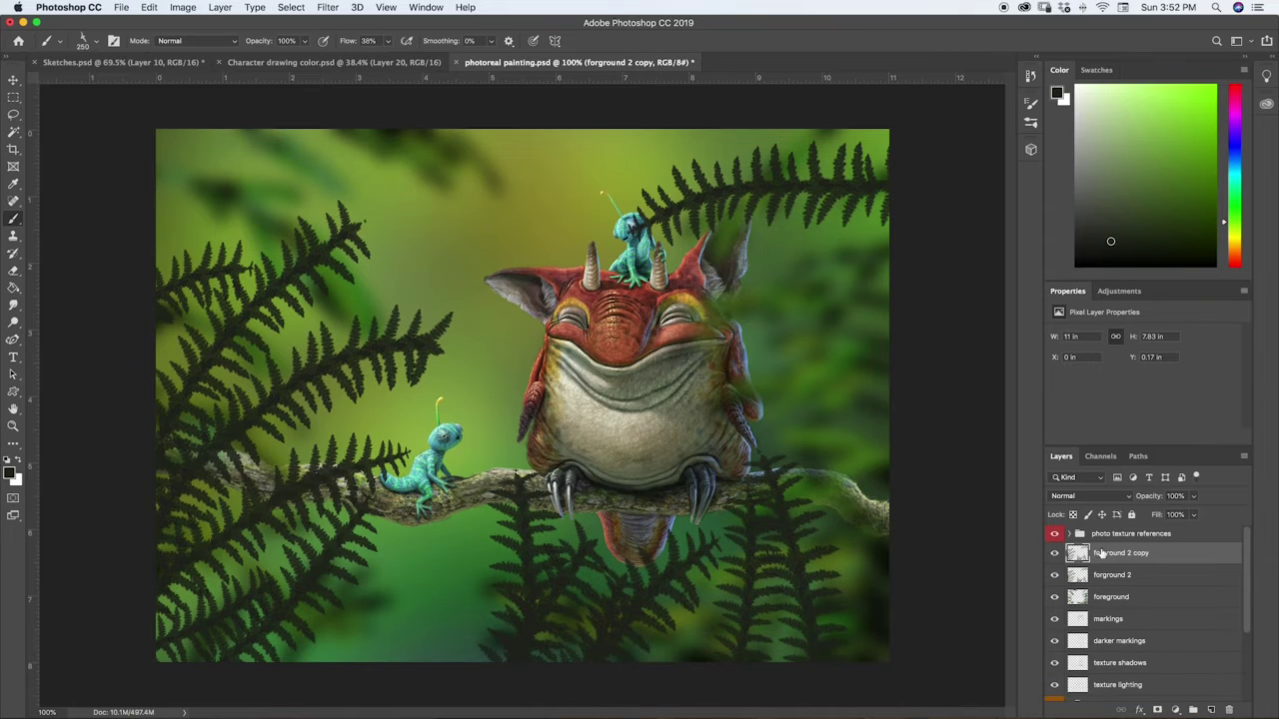
right_click(1100, 555)
left_click(966, 534)
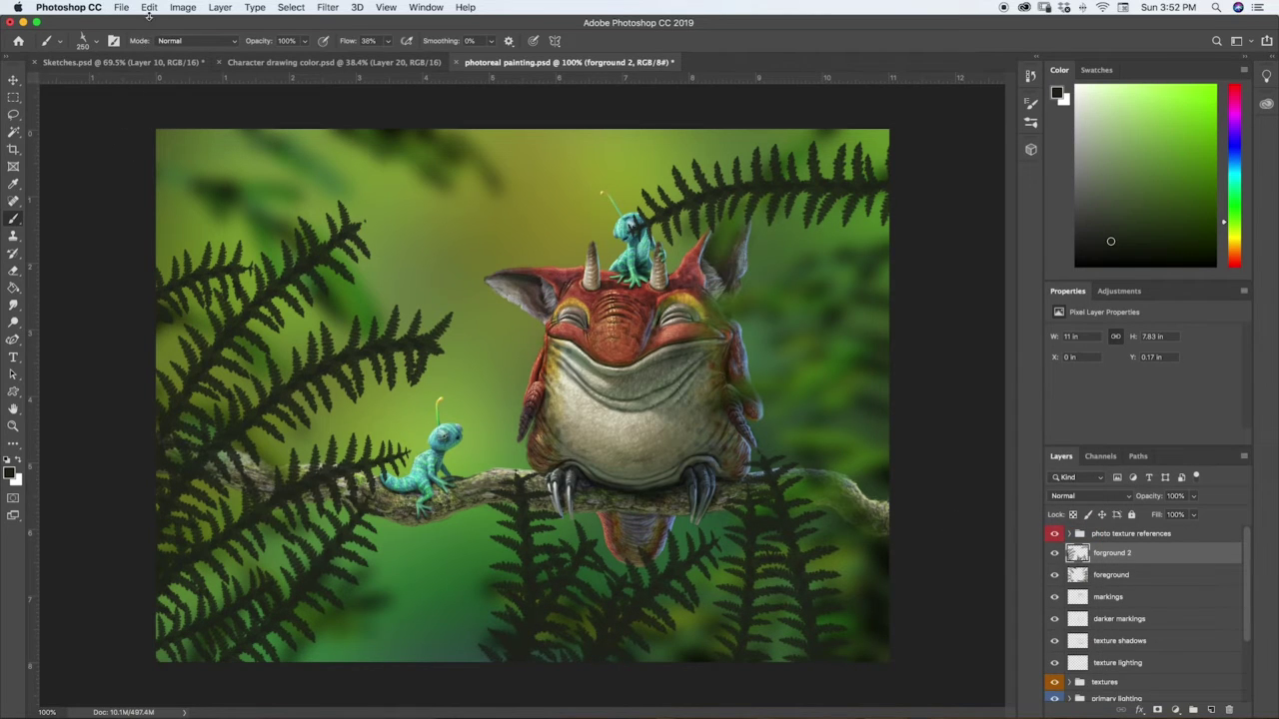
Step: Try blurring the ferns on the forground 2 layer with the existing blur setting, and undo the blur
left_click(182, 7)
mouse_move(205, 44)
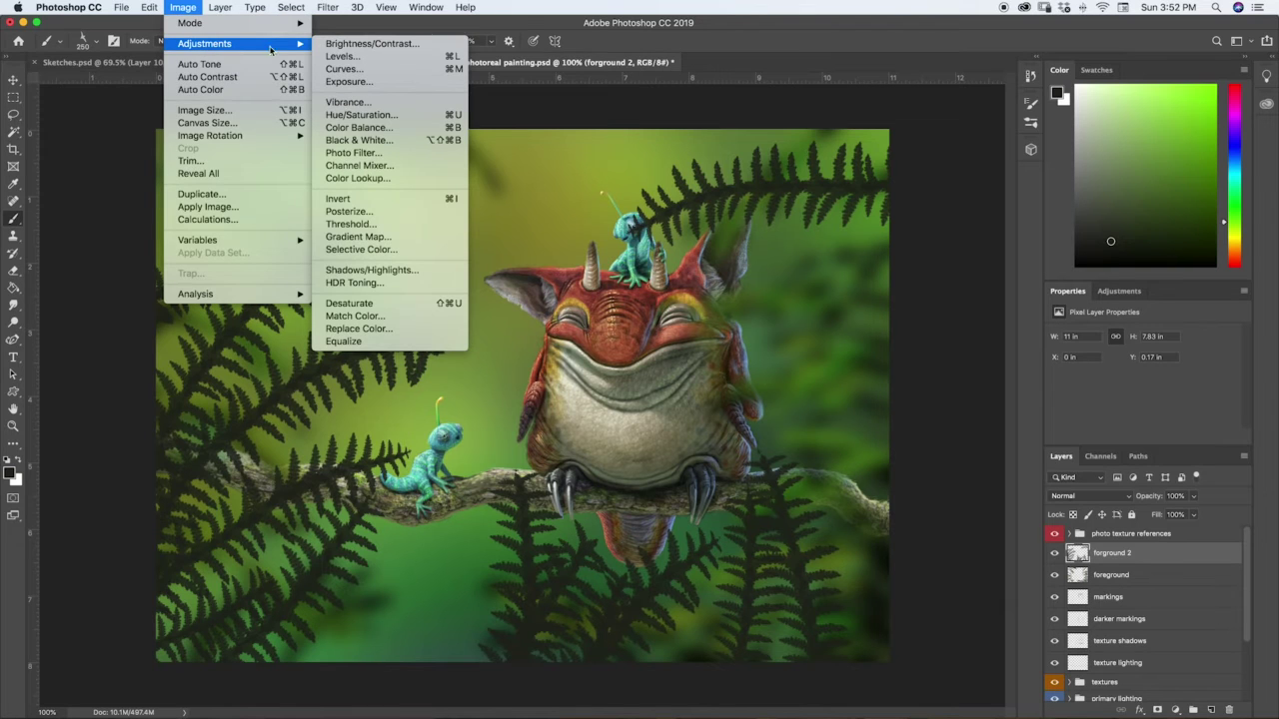
mouse_move(327, 7)
left_click(335, 43)
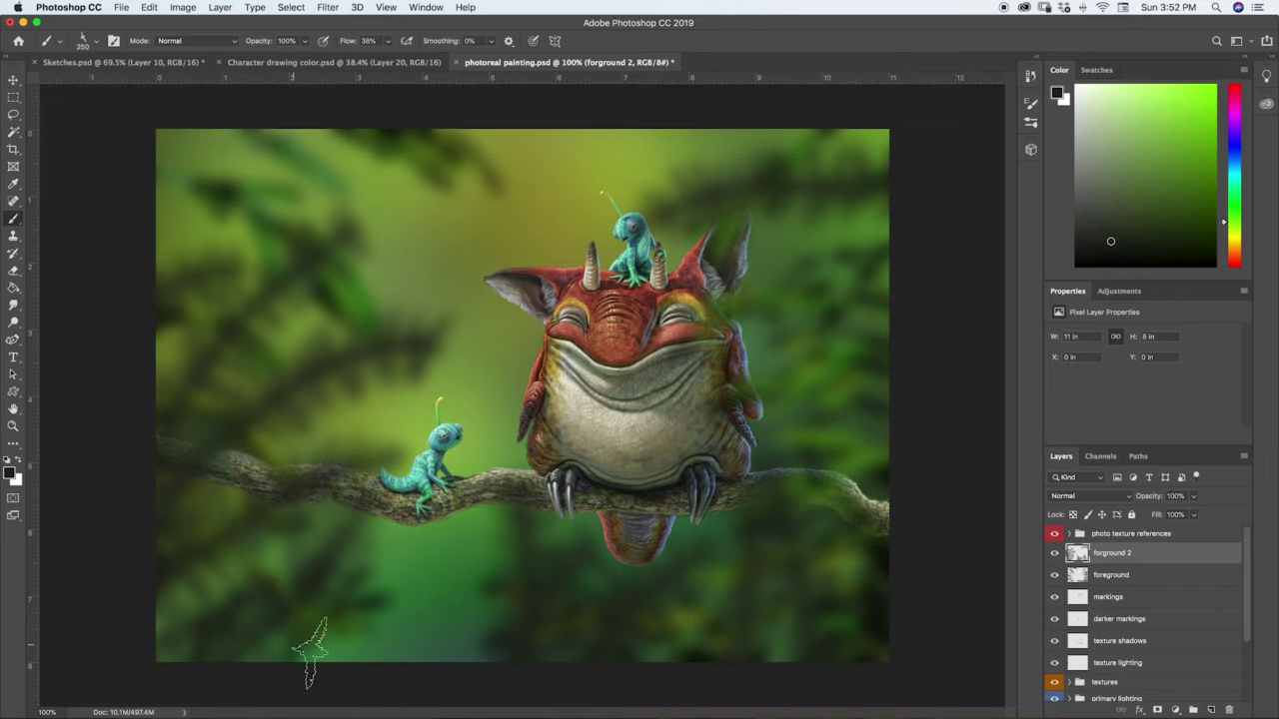
key("super+z")
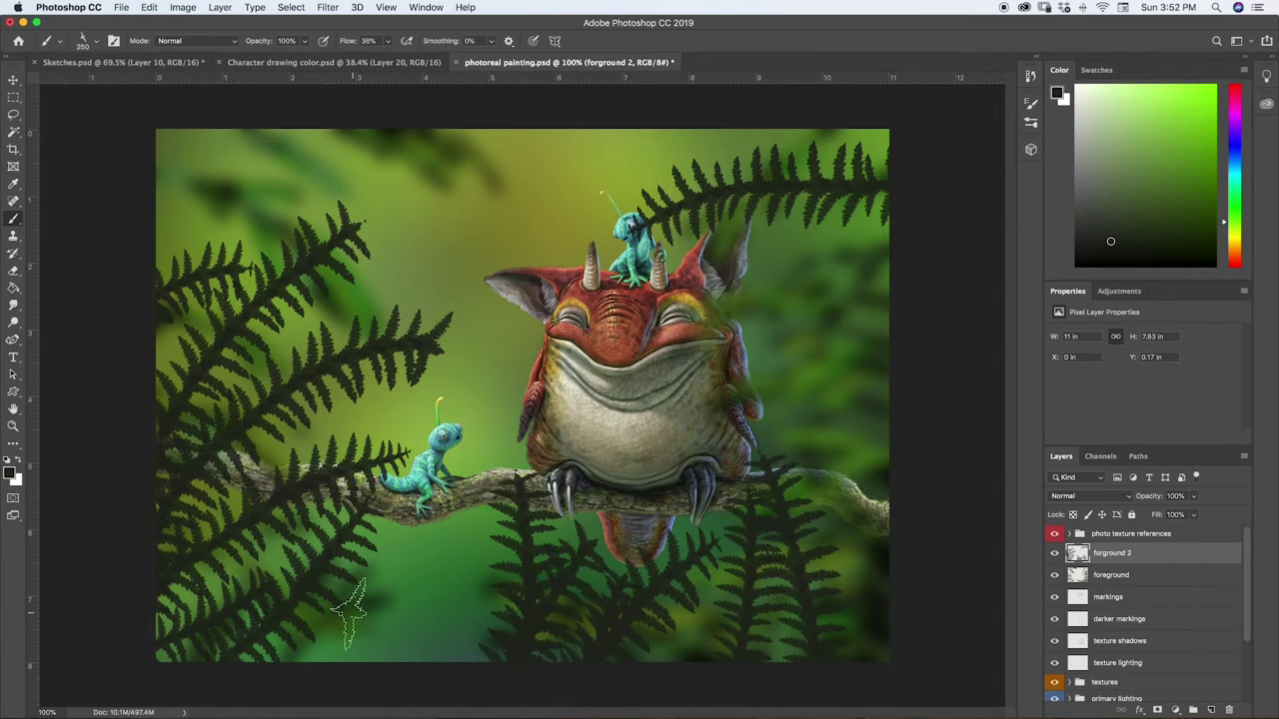
Step: Preview Gaussian Blur radii between 8.2 and 117.8 pixels on the forground 2 layer, and cancel the filter
left_click(326, 9)
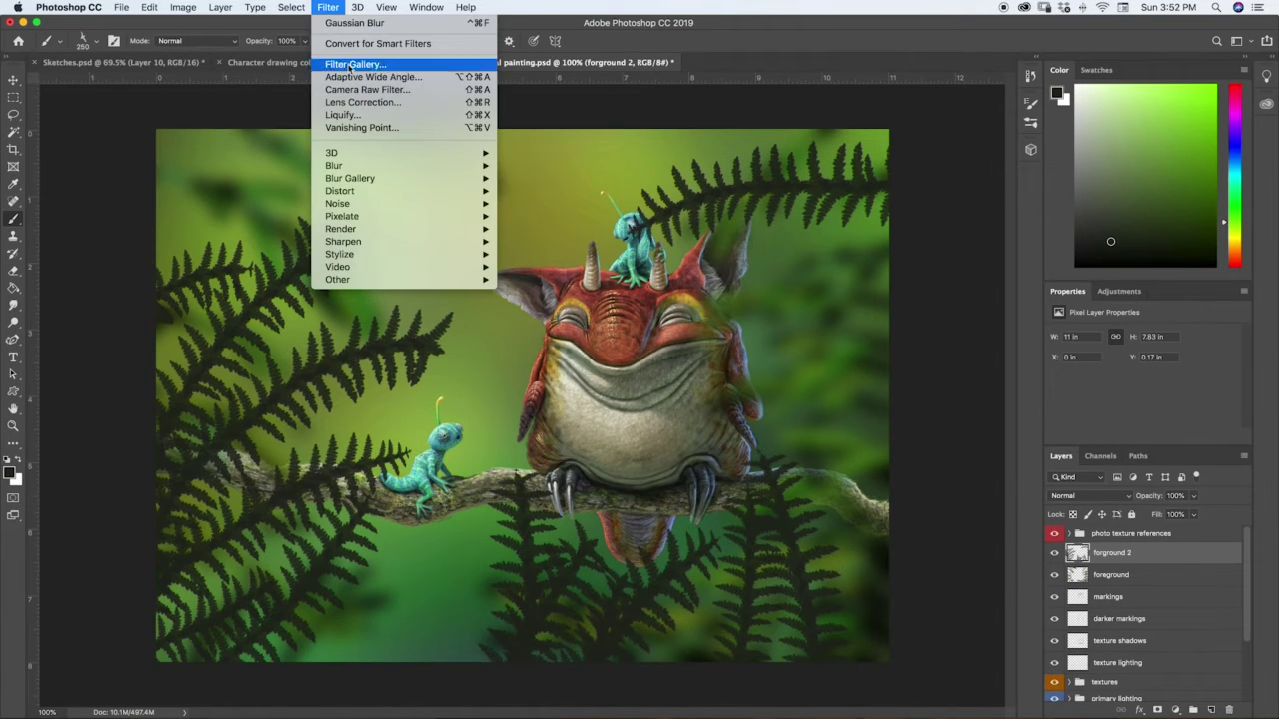
mouse_move(465, 168)
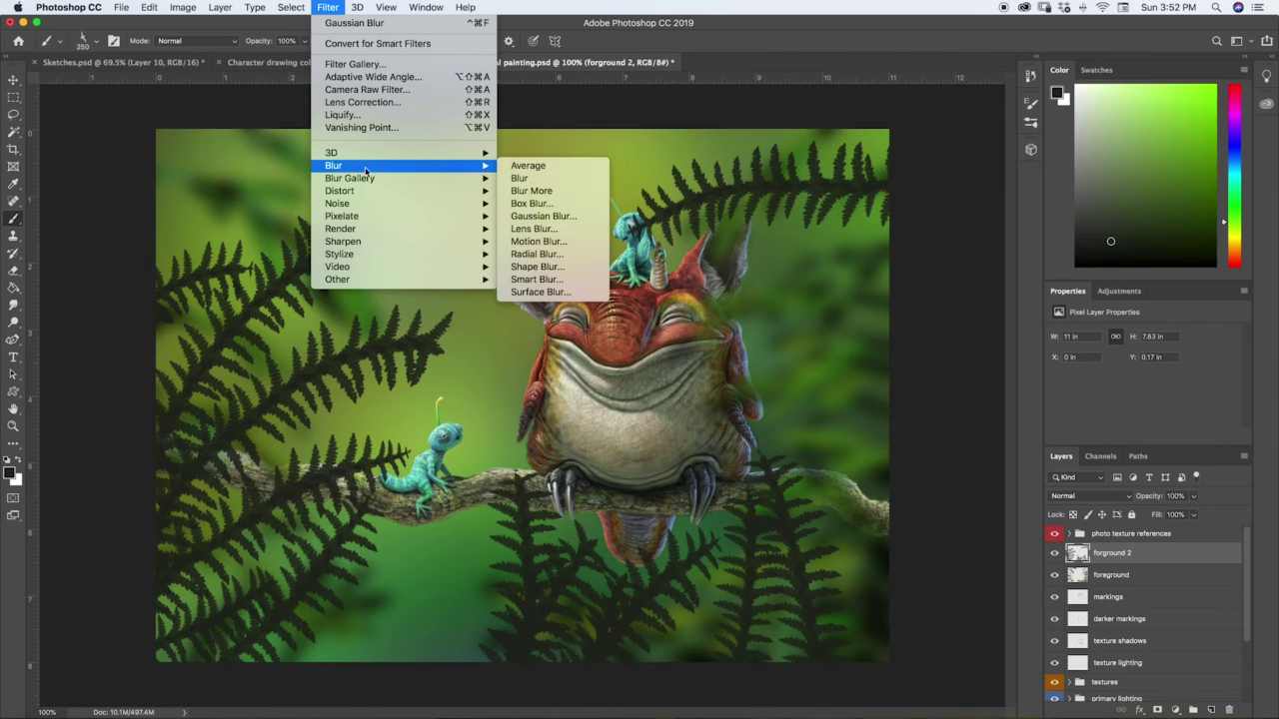
left_click(521, 217)
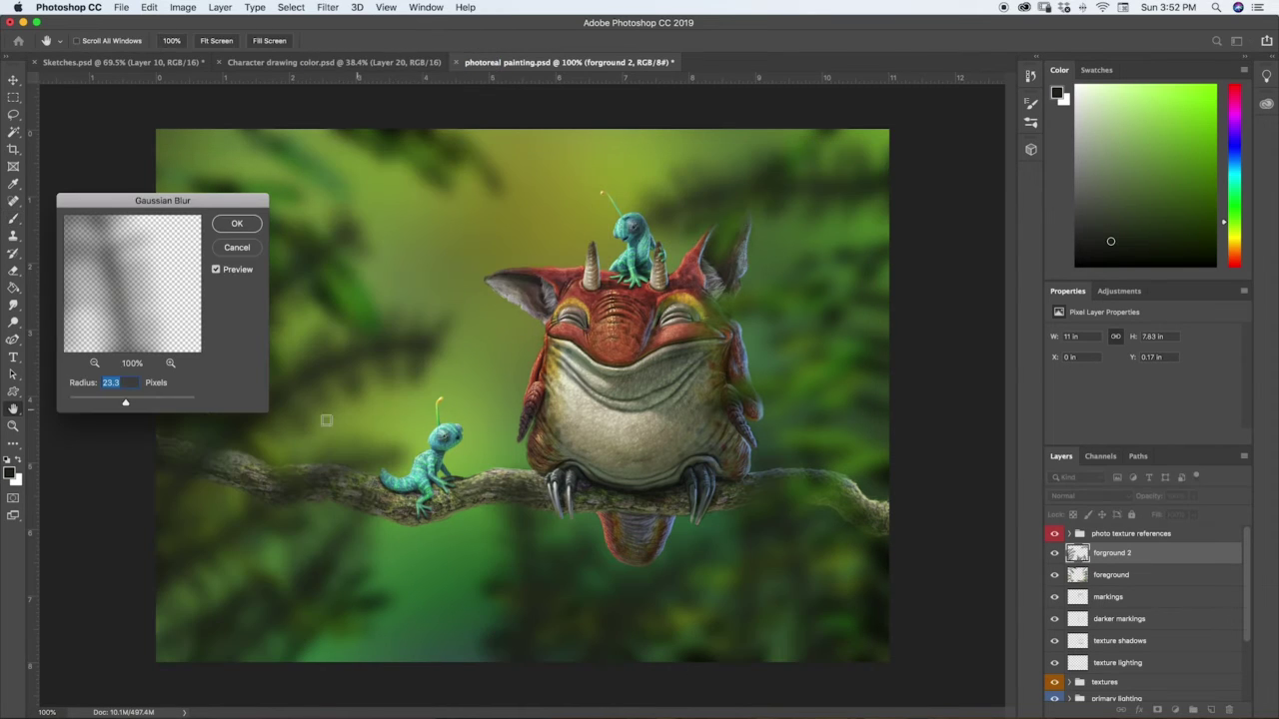
left_click_drag(125, 405, 119, 404)
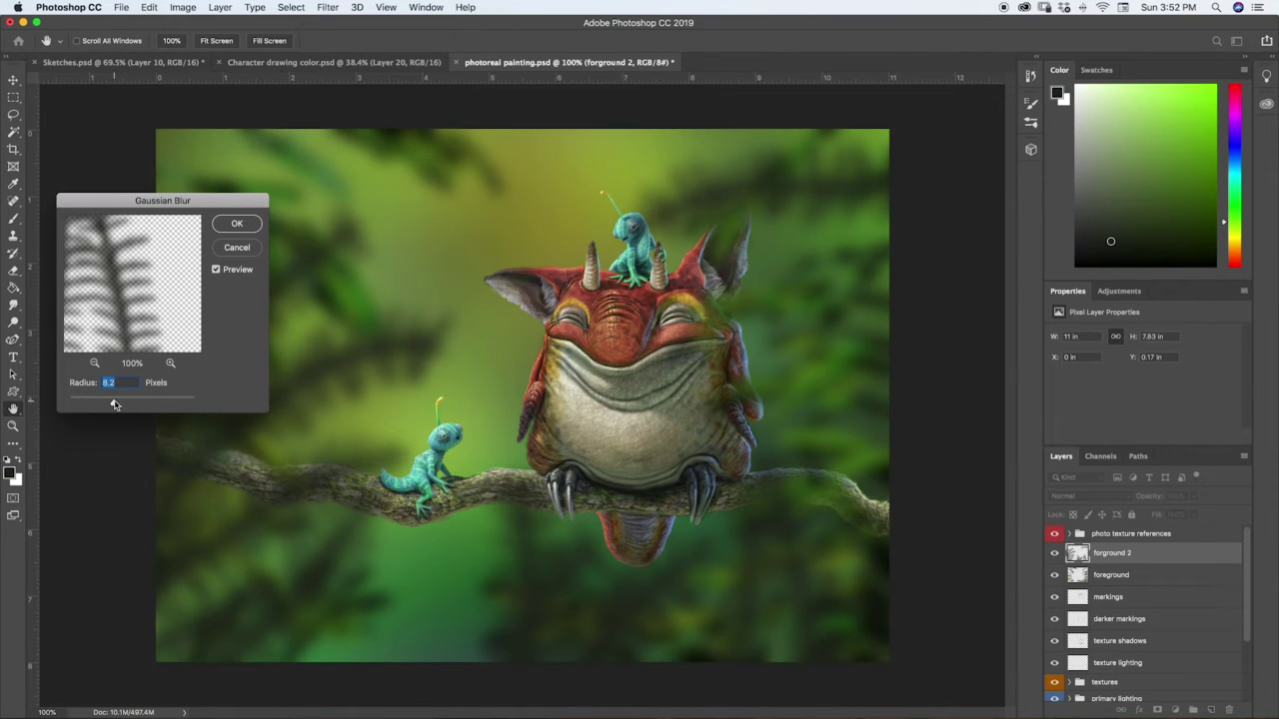
left_click_drag(114, 403, 122, 407)
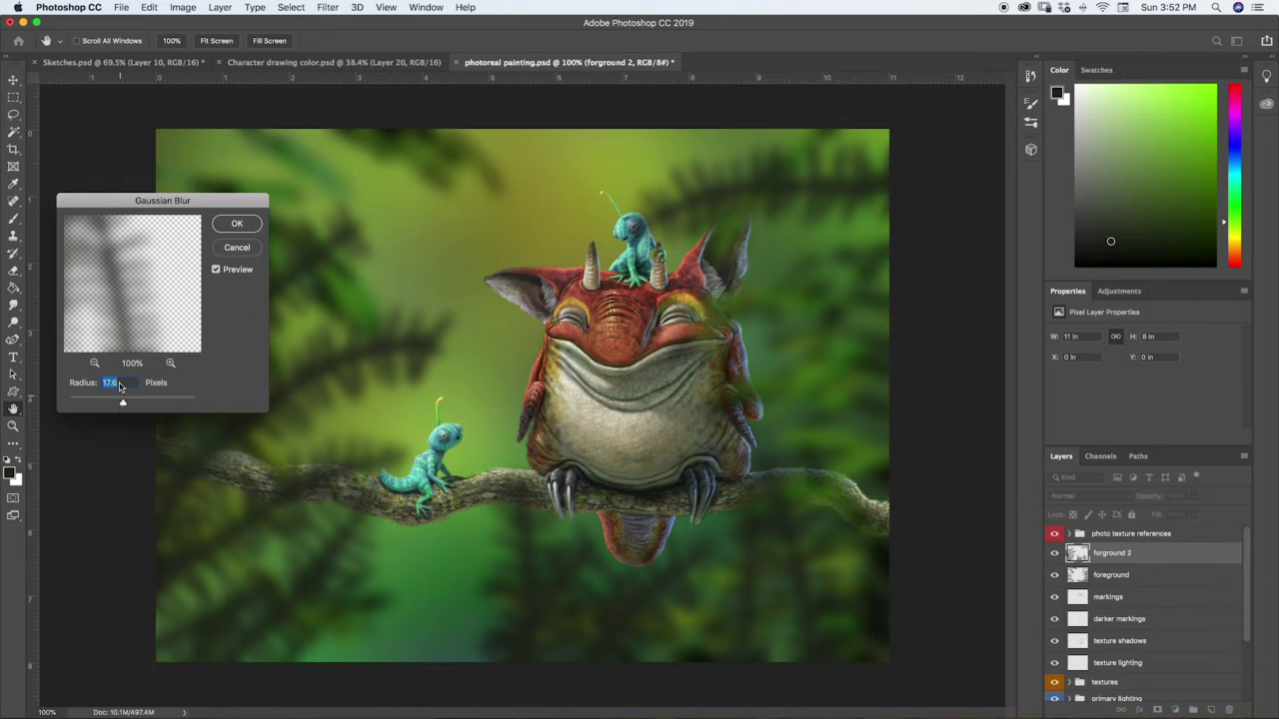
left_click_drag(161, 202, 105, 444)
left_click_drag(66, 647, 77, 650)
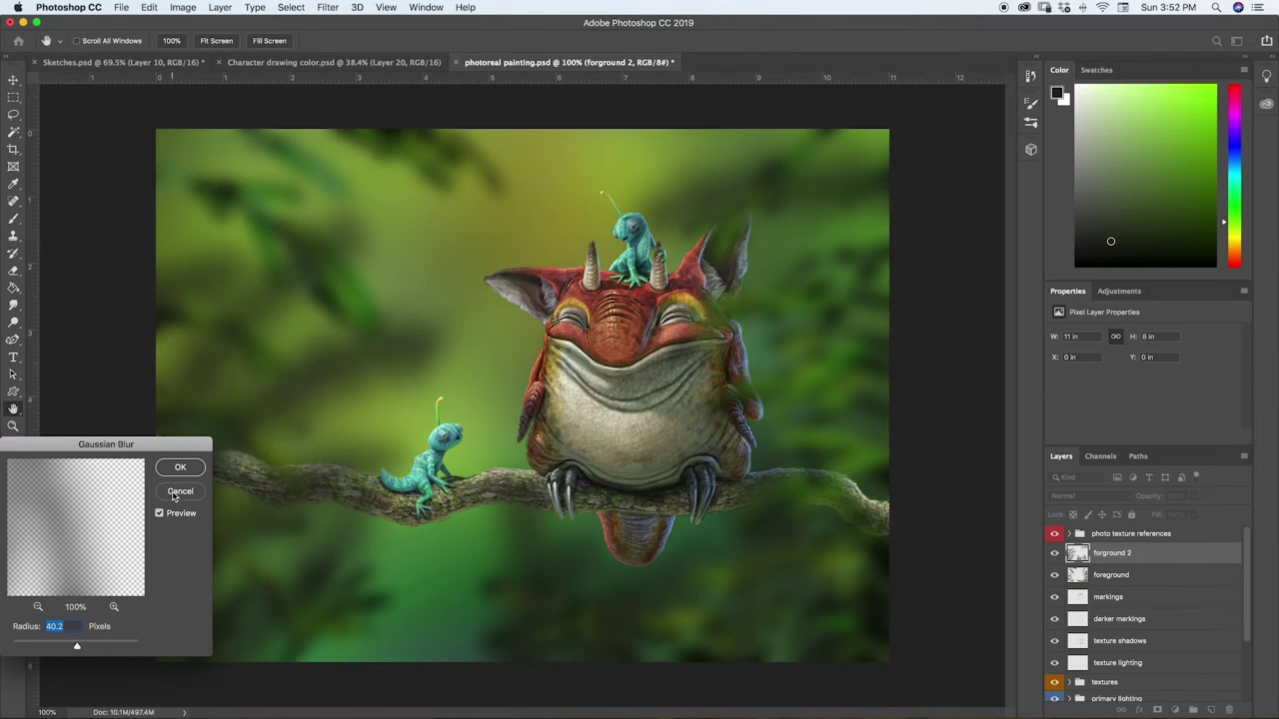
left_click(96, 645)
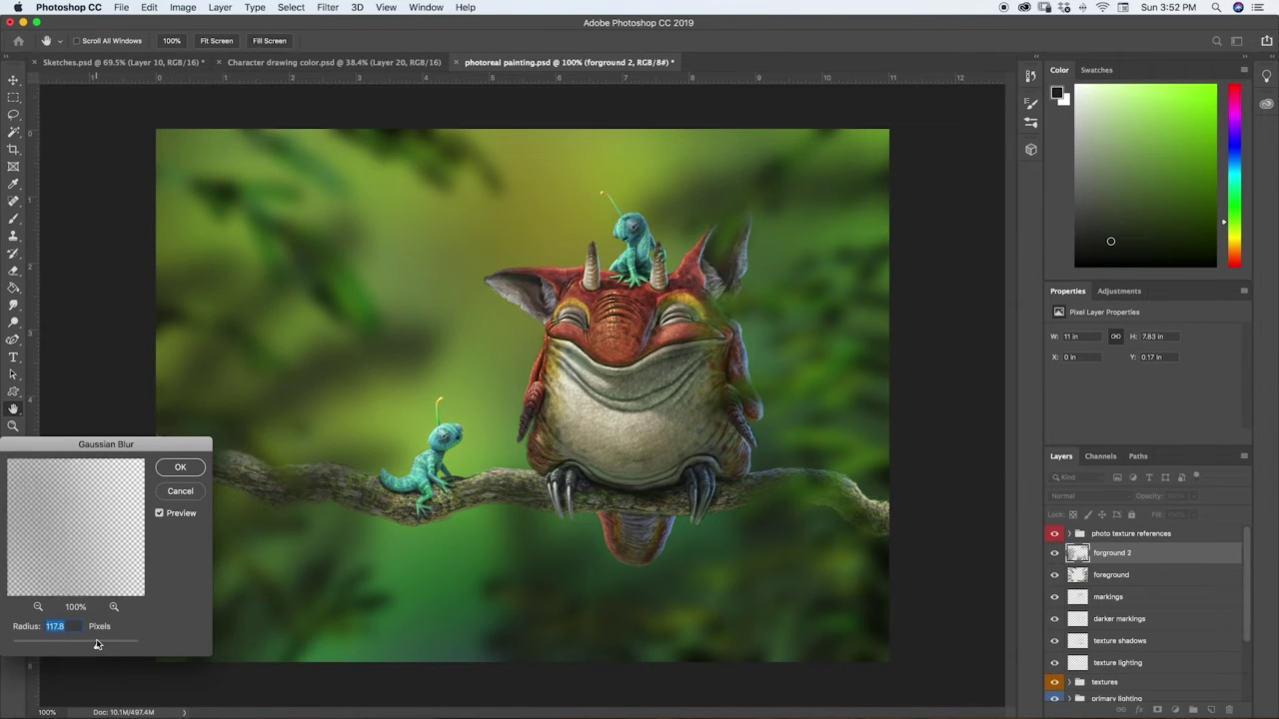
left_click(179, 491)
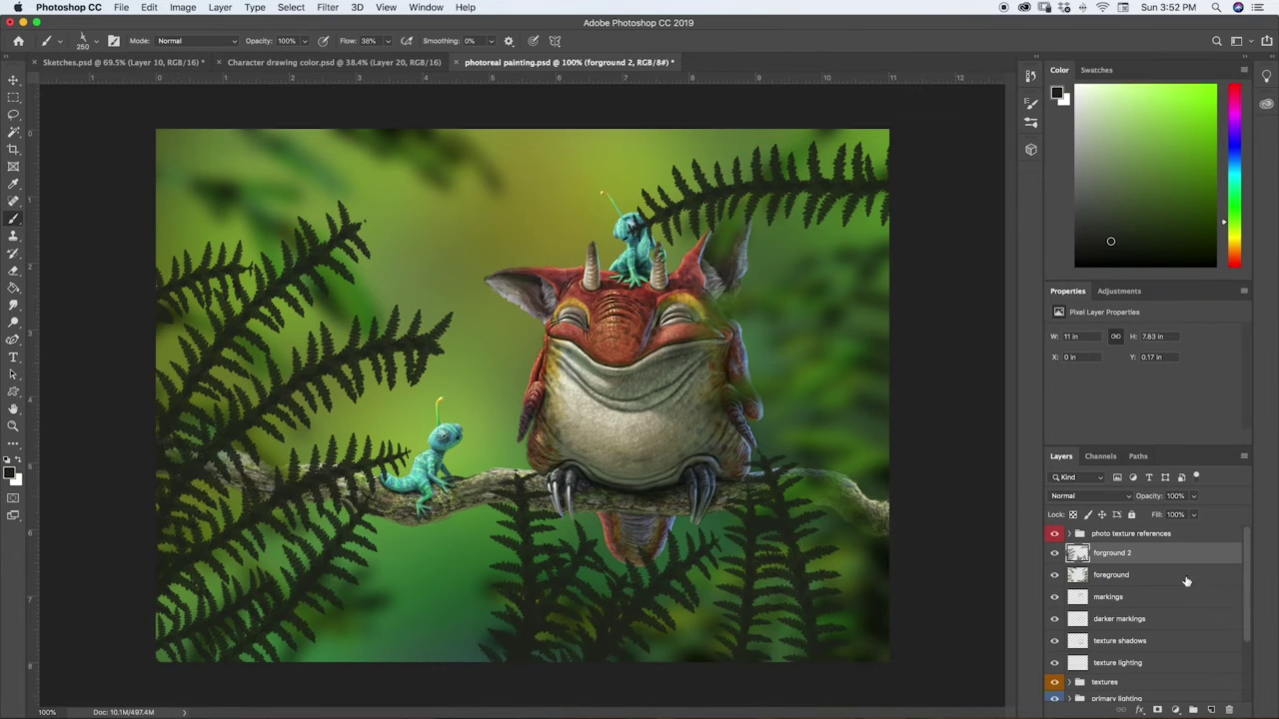
Step: Delete the forground 2 layer with the fern fronds
left_click(1228, 709)
left_click(739, 248)
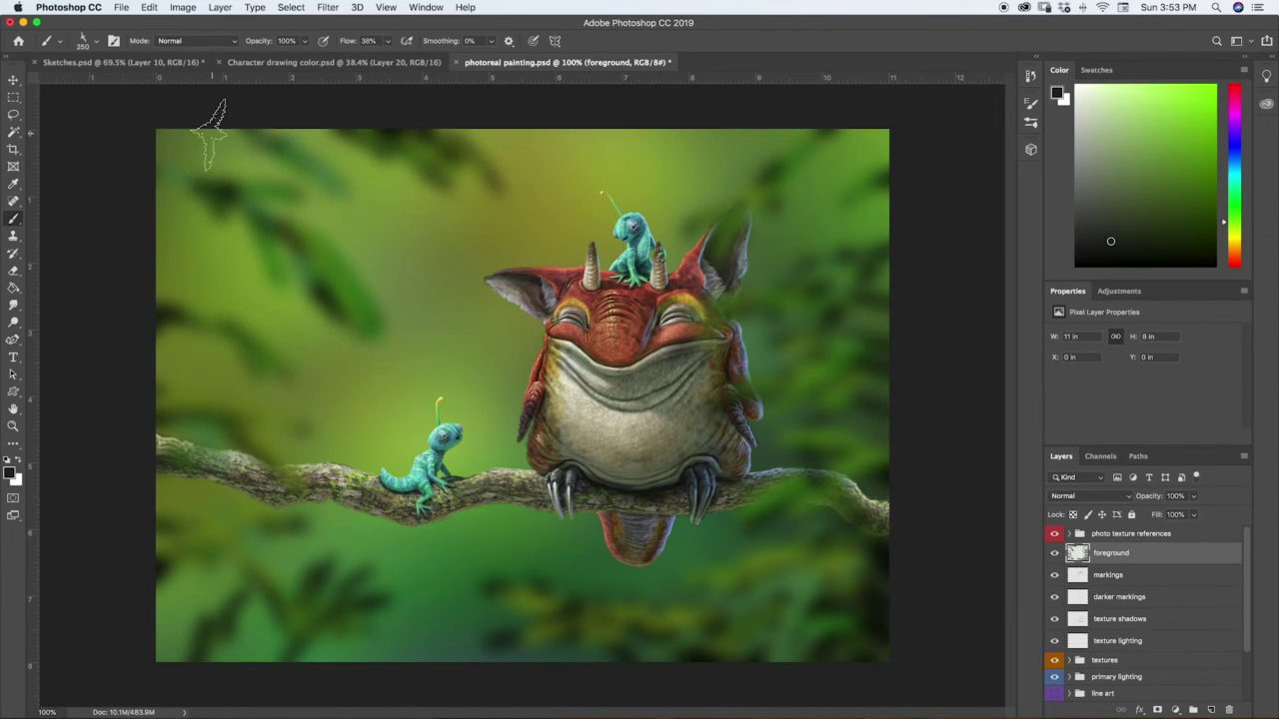
Step: Try enlarging the foreground foliage layer to about 118% and shifting and stretching it around the creature, and undo the transform
key("super+t")
left_click_drag(155, 130, 96, 86)
left_click_drag(888, 376, 961, 374)
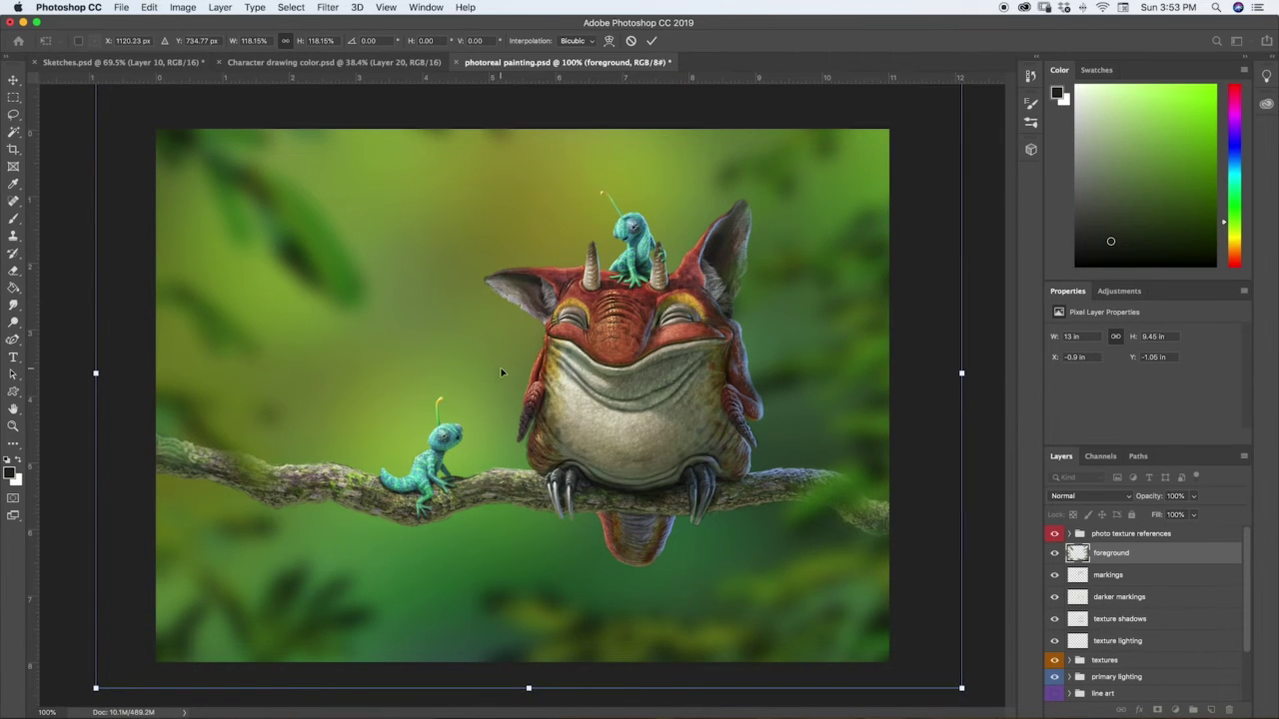
left_click_drag(500, 373, 528, 385)
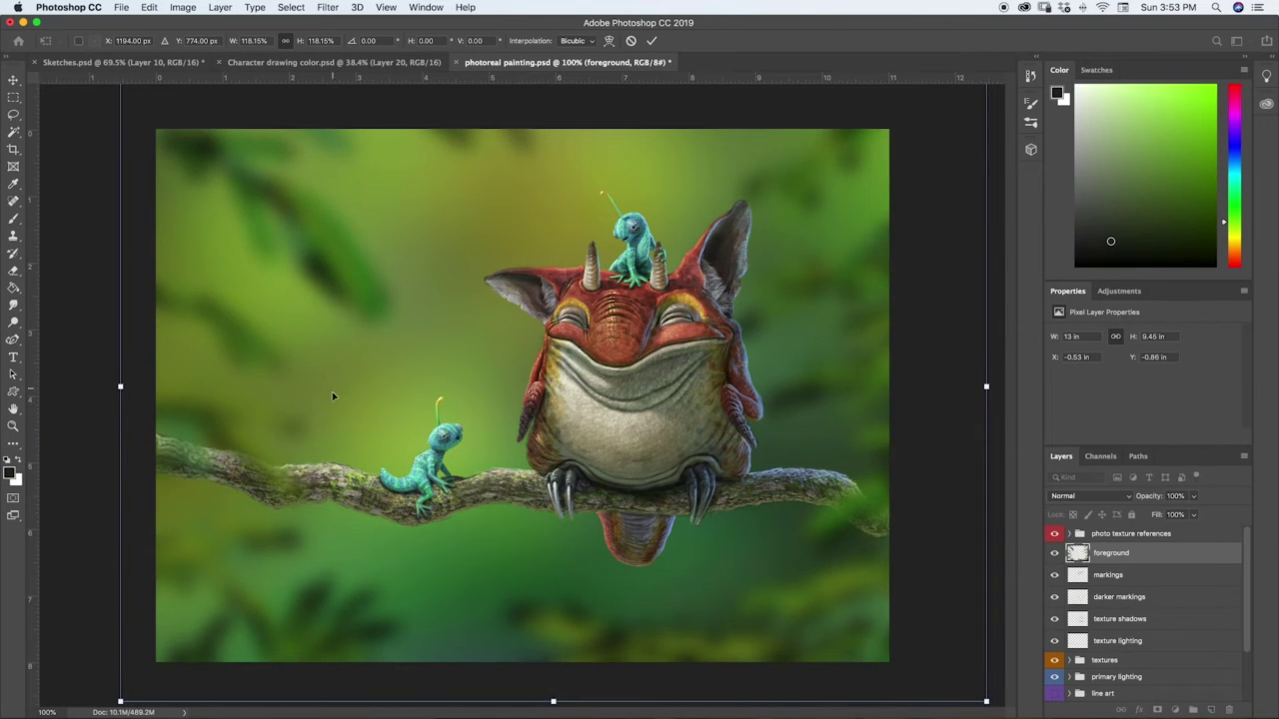
left_click_drag(121, 386, 41, 386)
key("super+z")
key("Return")
key("b")
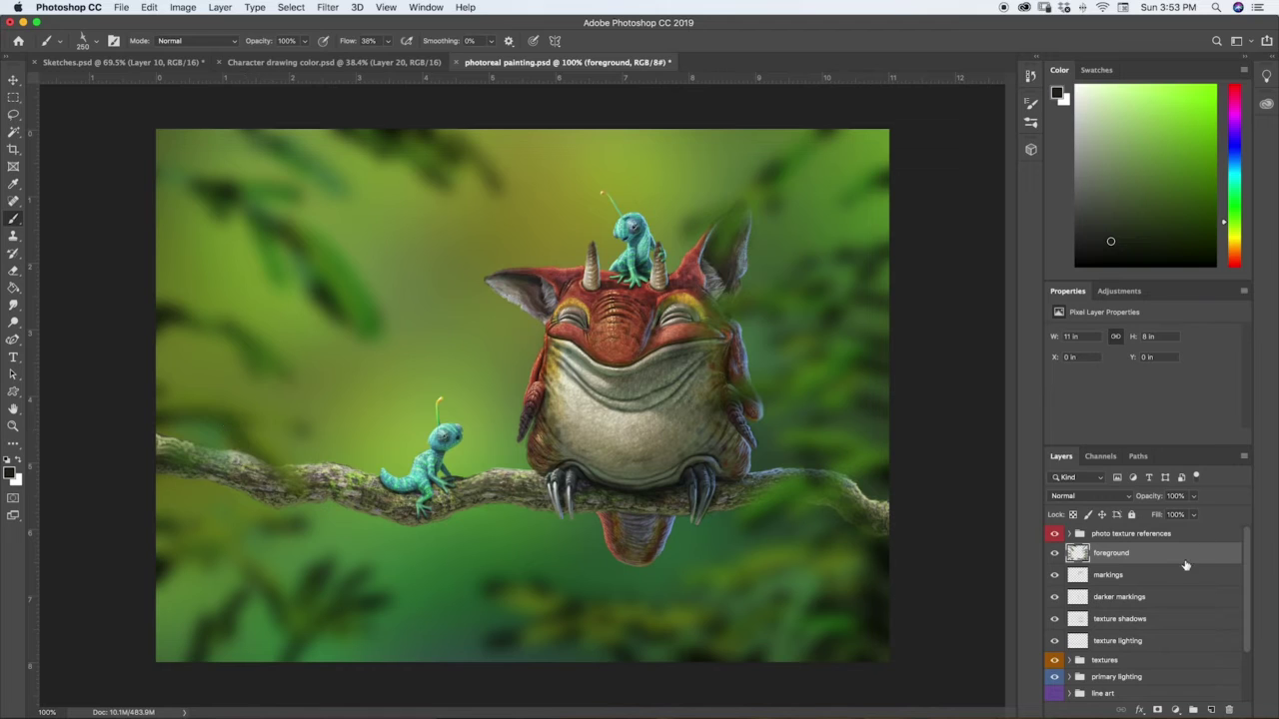
Step: Create a new layer above the foreground layer in Multiply mode and pick a dark green paint color
left_click(1212, 709)
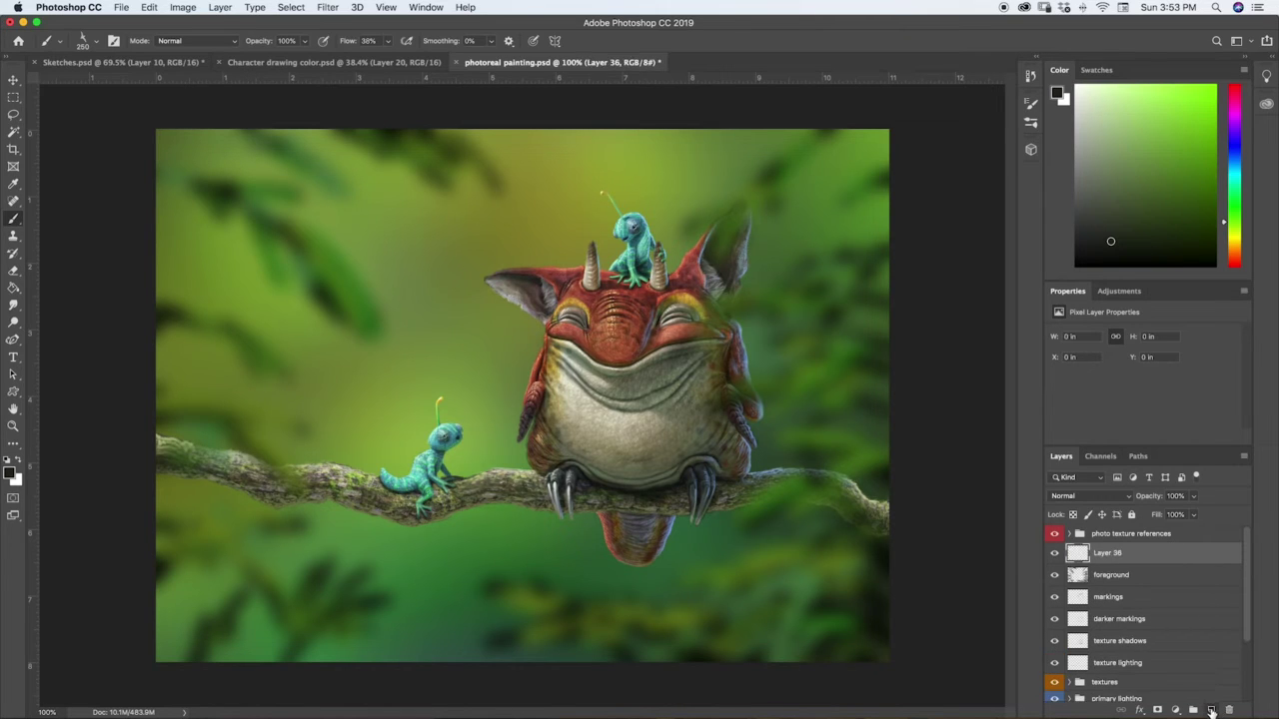
left_click(1109, 497)
left_click(1089, 537)
left_click(1193, 207)
left_click_drag(1227, 225, 1229, 195)
left_click(1197, 206)
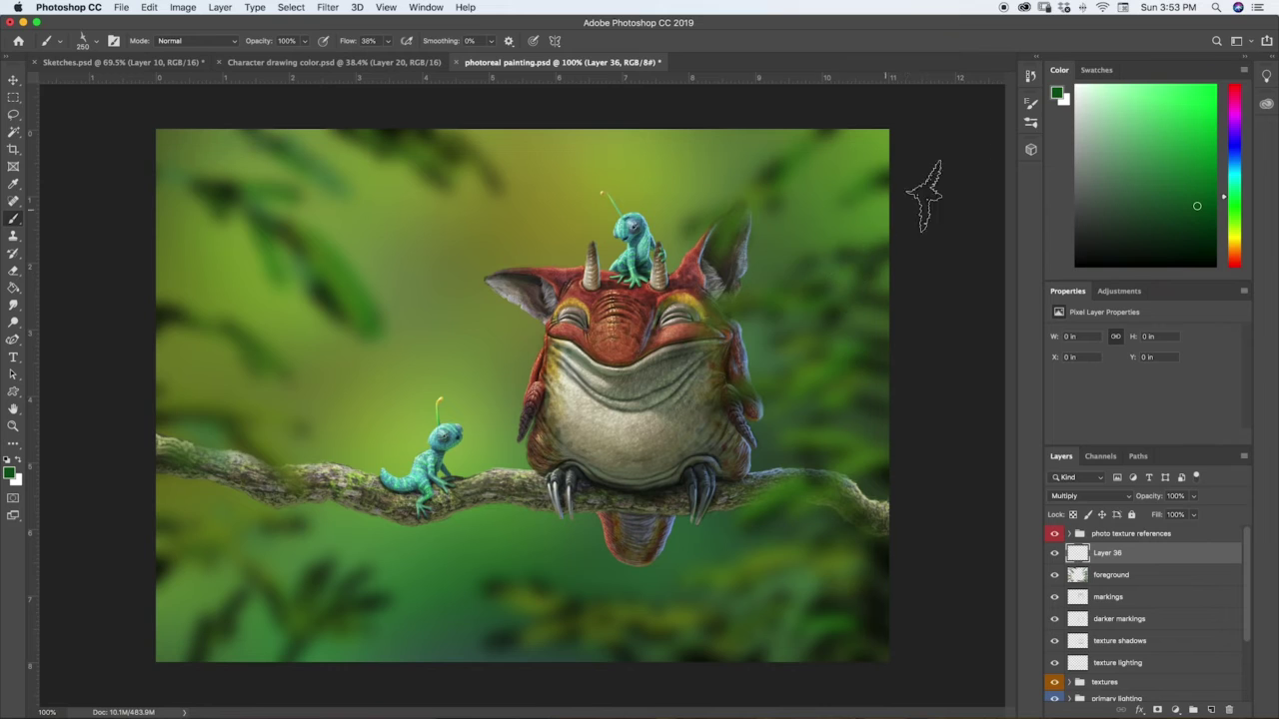
Step: Choose the Soft Round Pressure Opacity brush and enlarge it to 600 px
left_click(1030, 121)
left_click_drag(1012, 356, 1027, 182)
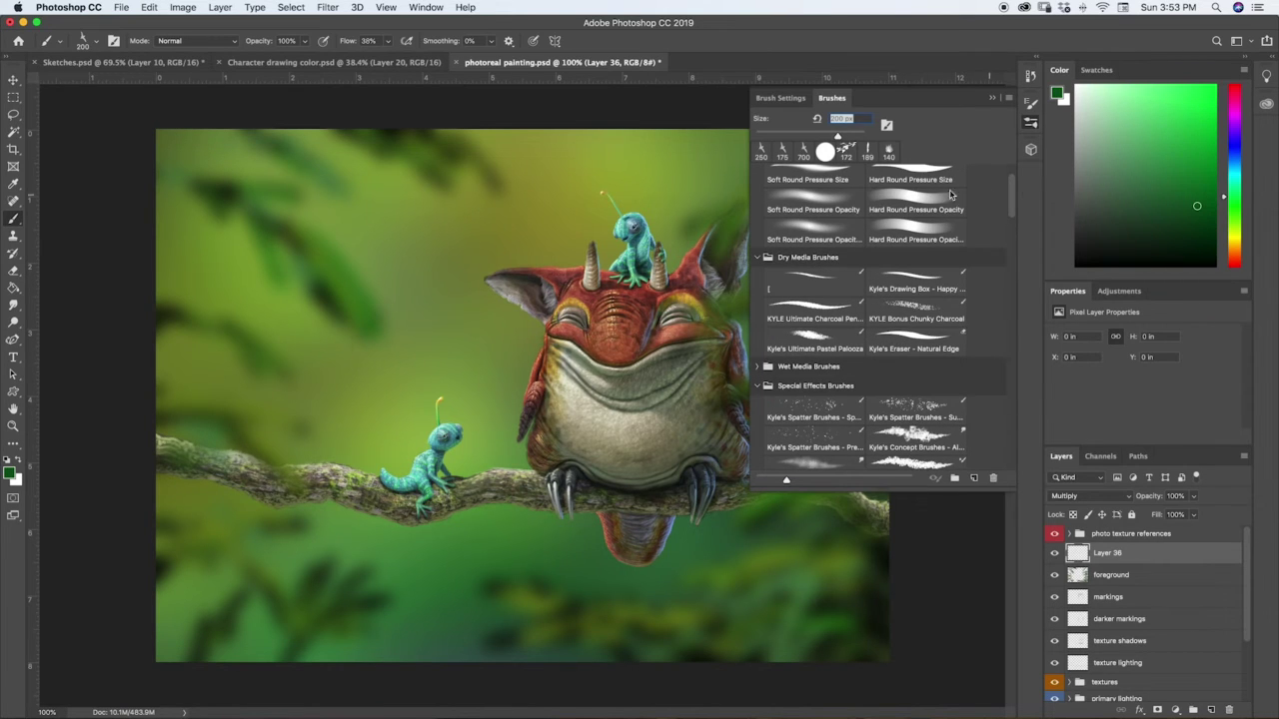
left_click(813, 203)
key("bracketright")
key("bracketright")
key("bracketright")
key("bracketright")
key("bracketright")
left_click(993, 98)
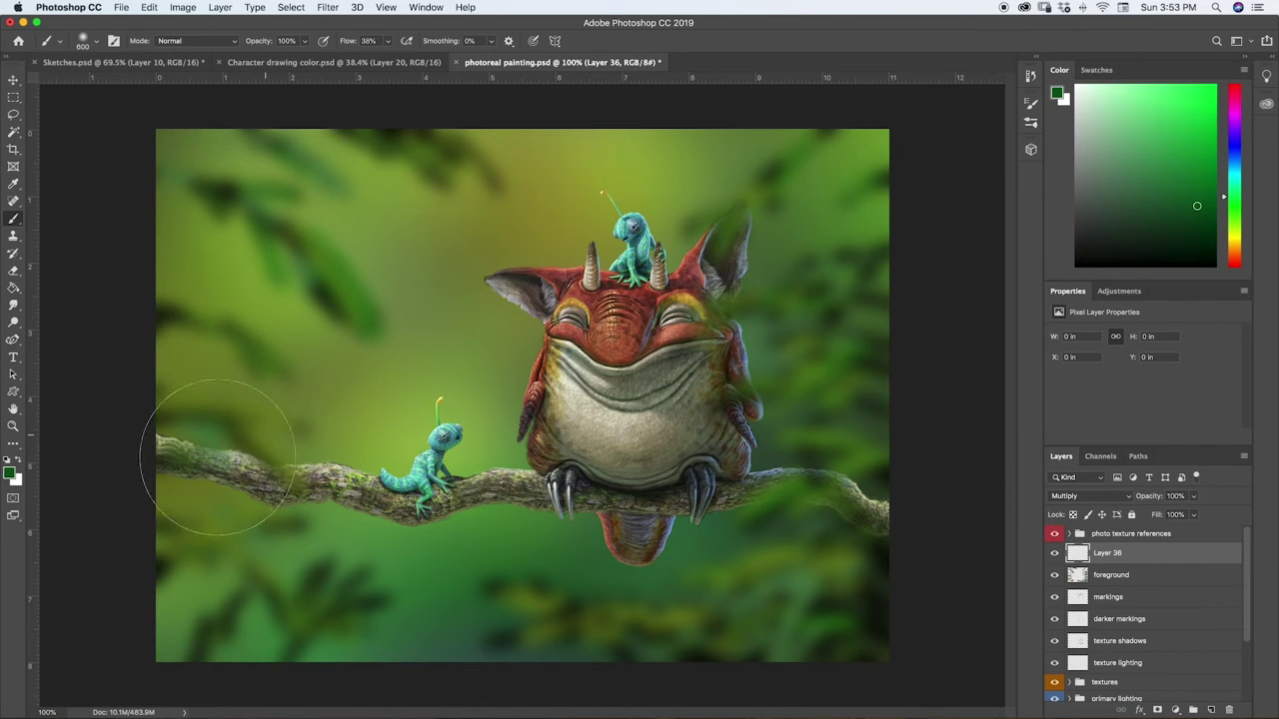
Step: Enlarge the brush to 1700 px and paint a dark green vignette around the image edges, picking a darker green to deepen it
key("super+minus")
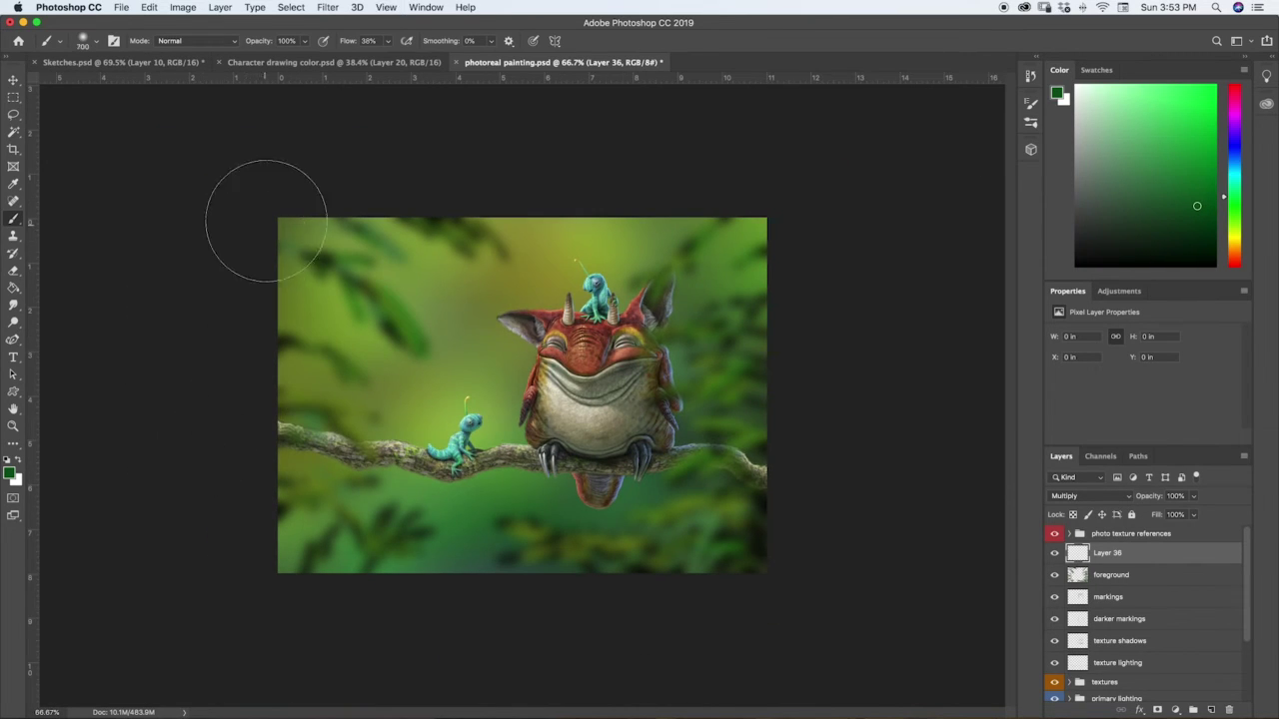
key("bracketright")
key("bracketright")
key("bracketright")
key("bracketright")
key("bracketright")
key("bracketright")
key("bracketright")
key("bracketright")
key("bracketright")
key("bracketright")
key("bracketleft")
mouse_move(663, 127)
left_mouse_down()
mouse_move(174, 360)
mouse_move(200, 257)
mouse_move(860, 244)
left_mouse_up()
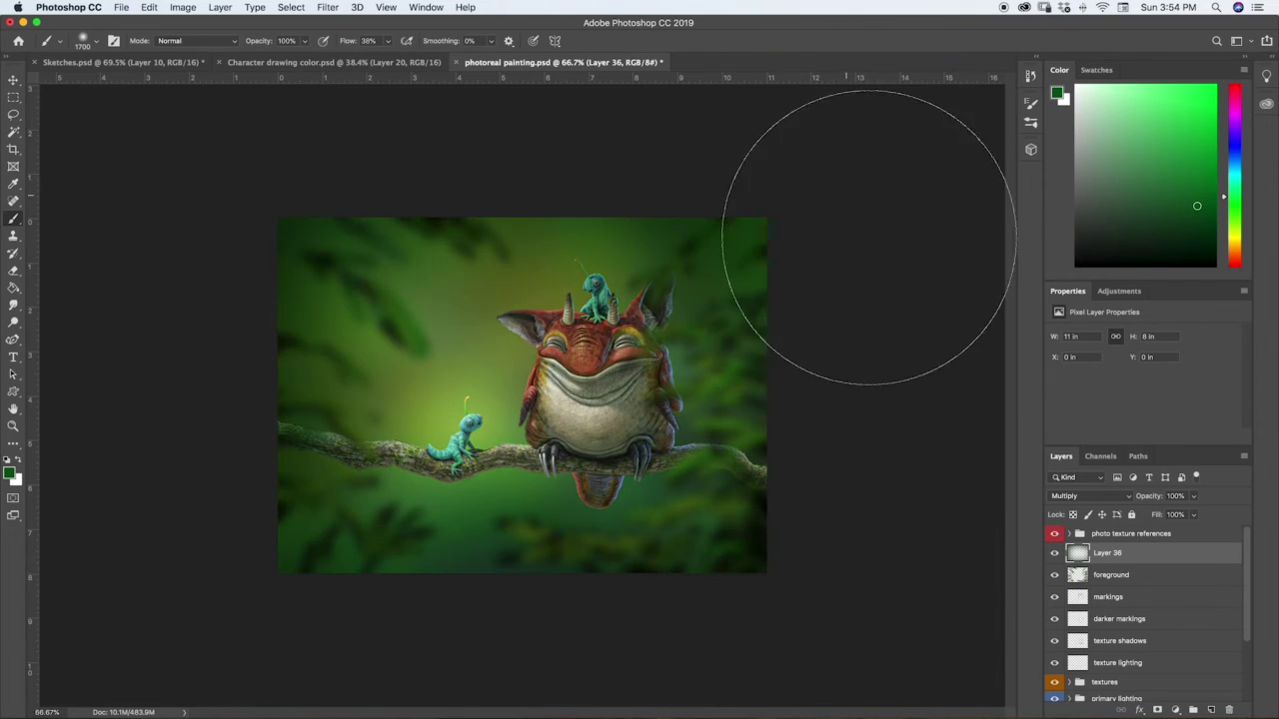
left_click(1175, 231)
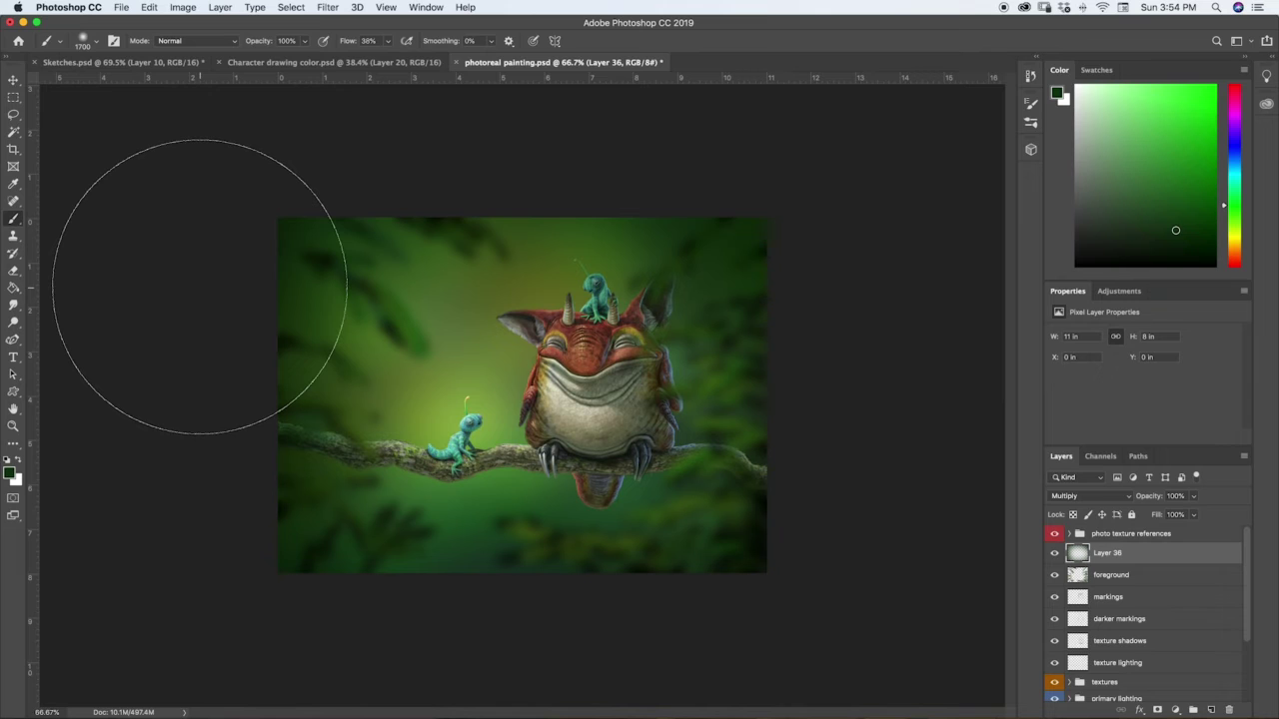
Step: Set the vignette layer's blending mode to Color Burn and its opacity to 73%
left_click(1131, 496)
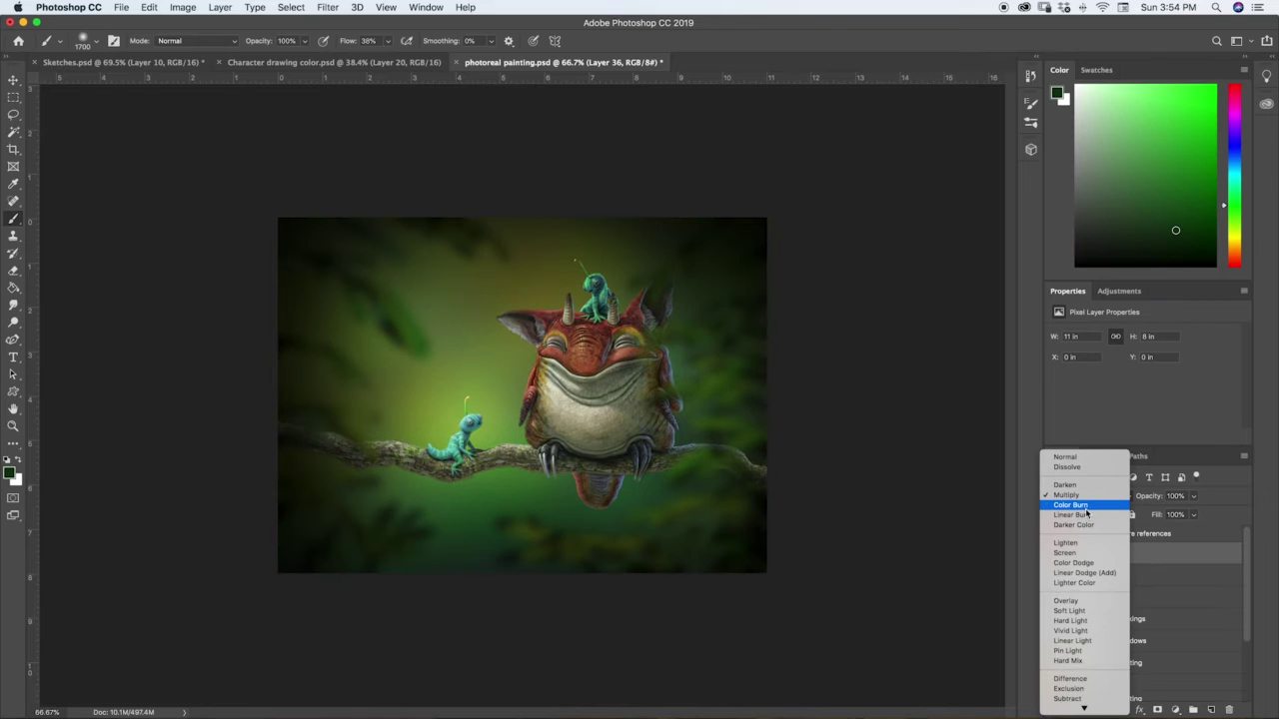
left_click(1085, 507)
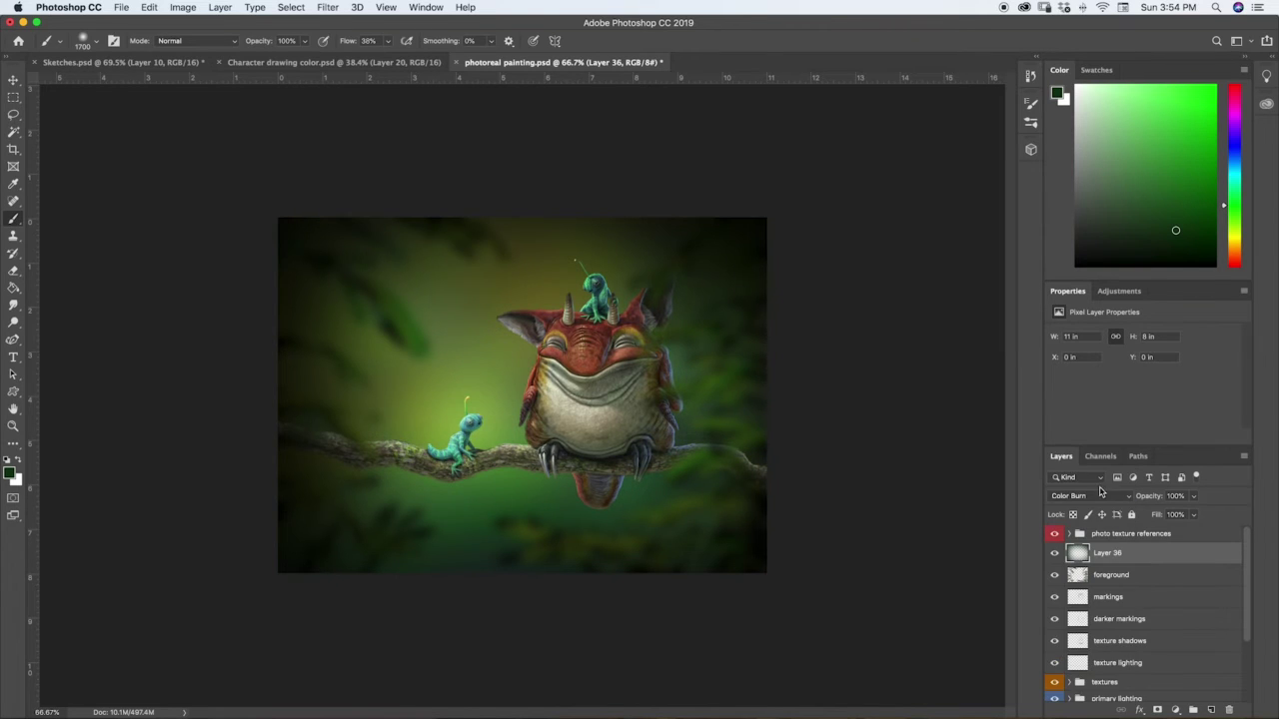
left_click(1193, 496)
left_click_drag(1190, 515, 1181, 518)
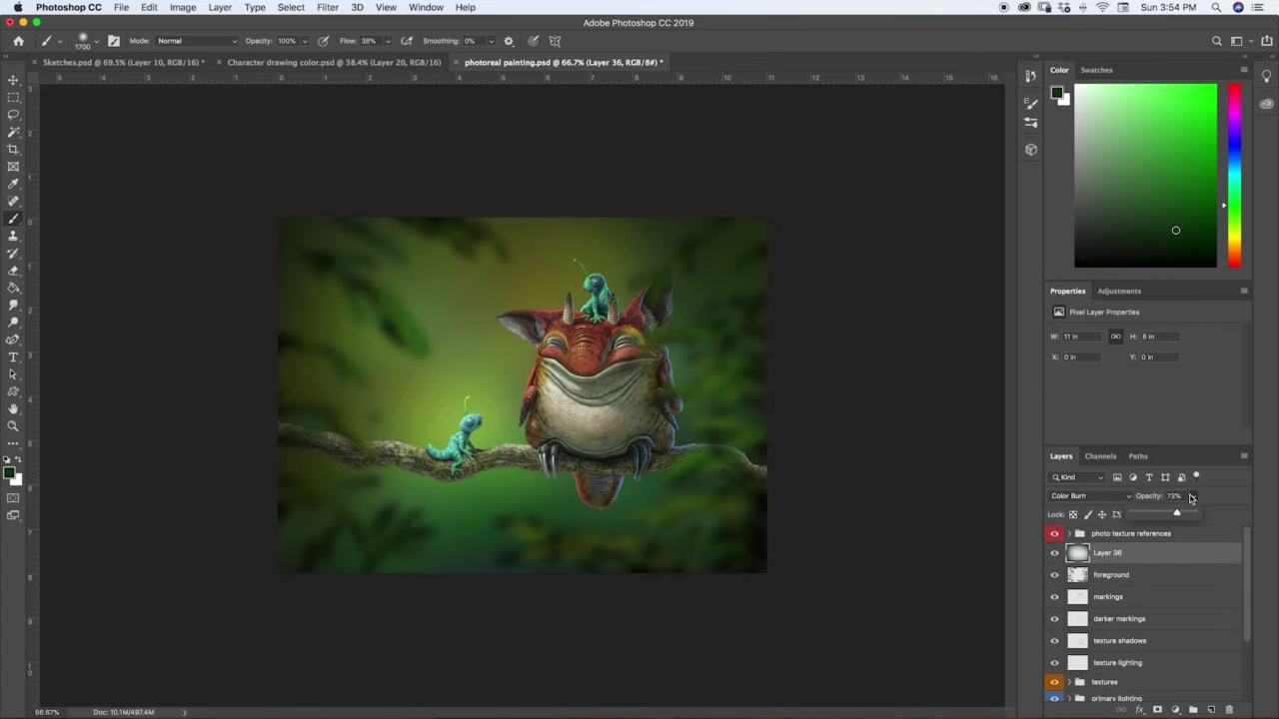
left_click(180, 8)
left_click(180, 8)
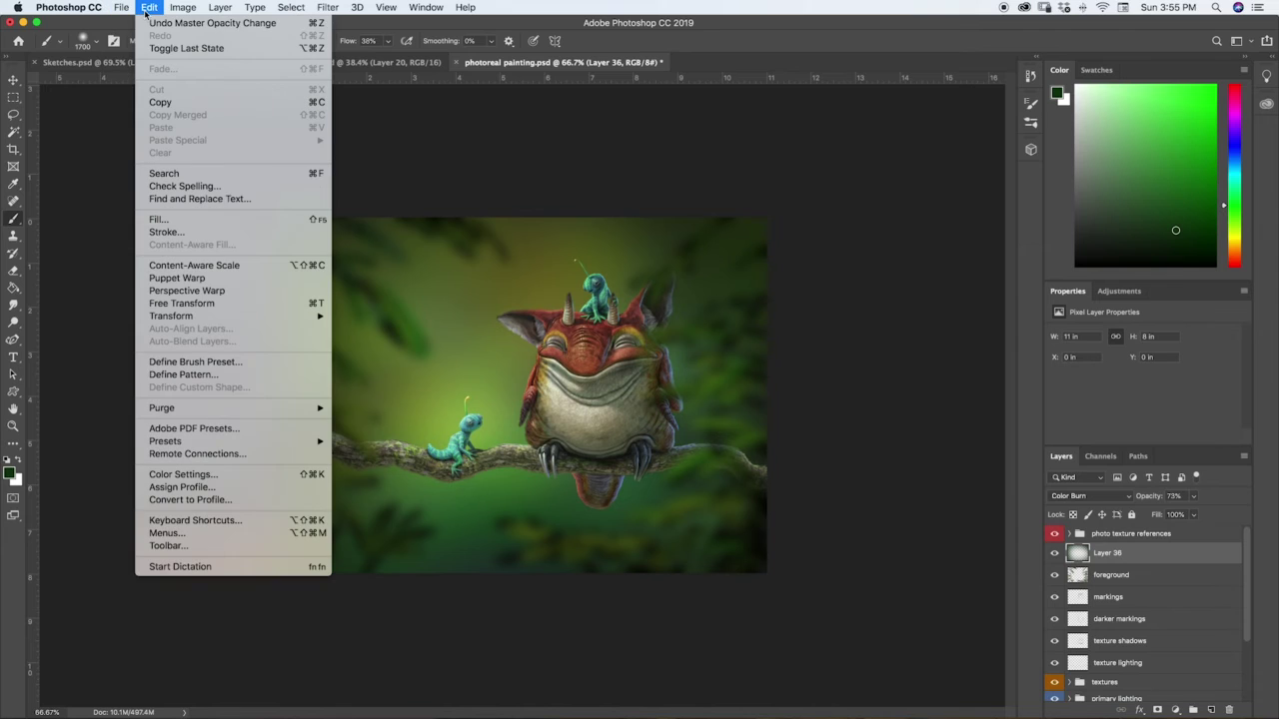
Step: Delete the foreground foliage layer beneath the vignette layer
left_click(1111, 576)
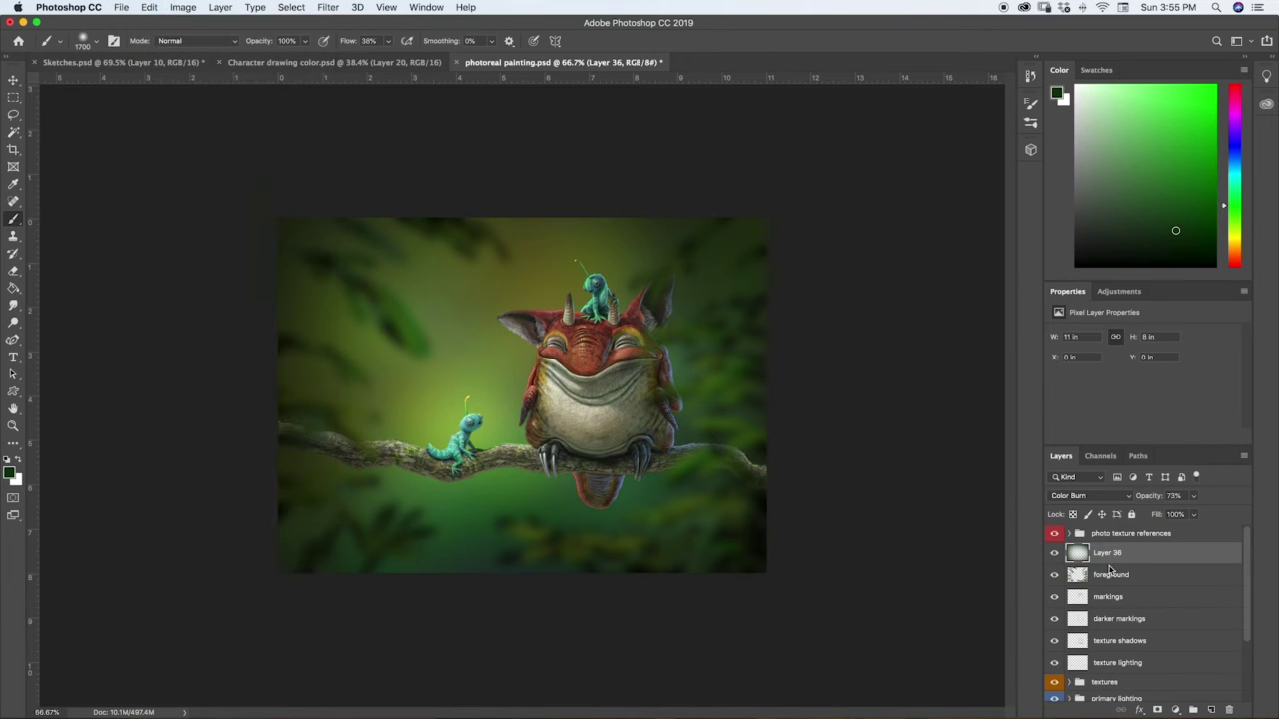
left_click(1111, 576)
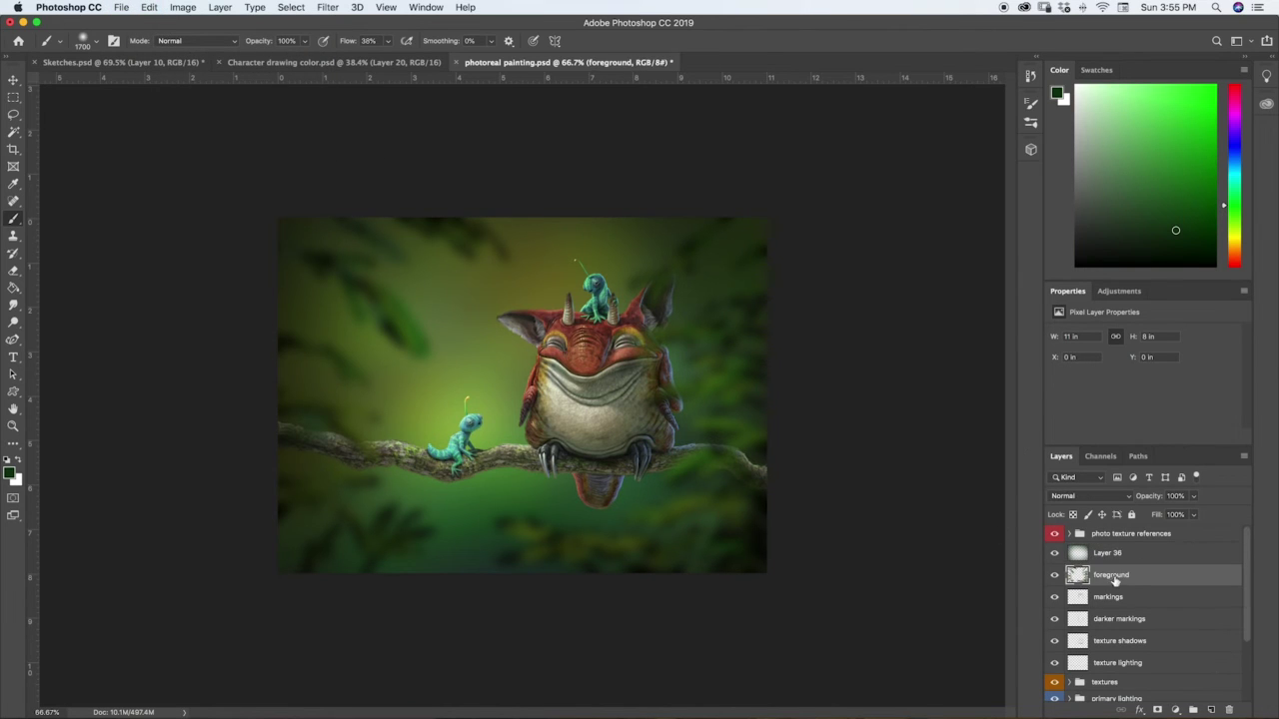
left_click(1229, 711)
left_click(736, 246)
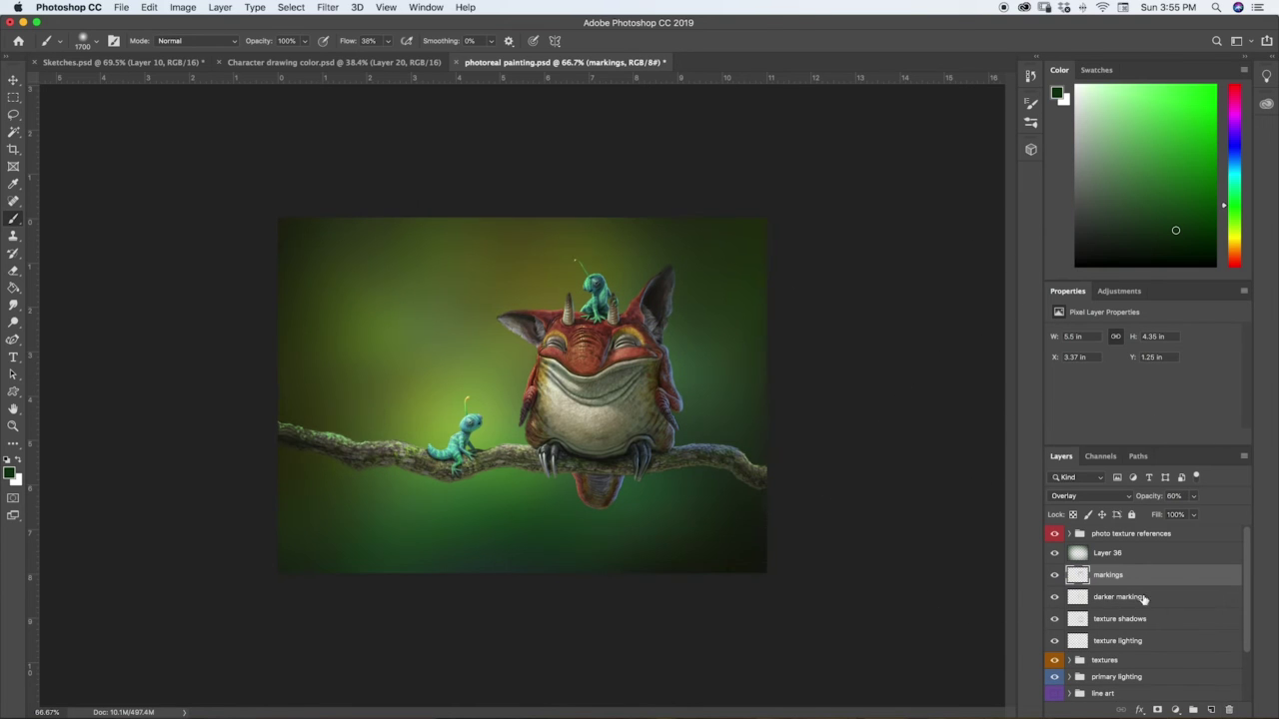
Step: Add a new layer above the markings layer and set up a dark green Hard Round Pressure Size brush
left_click(1211, 709)
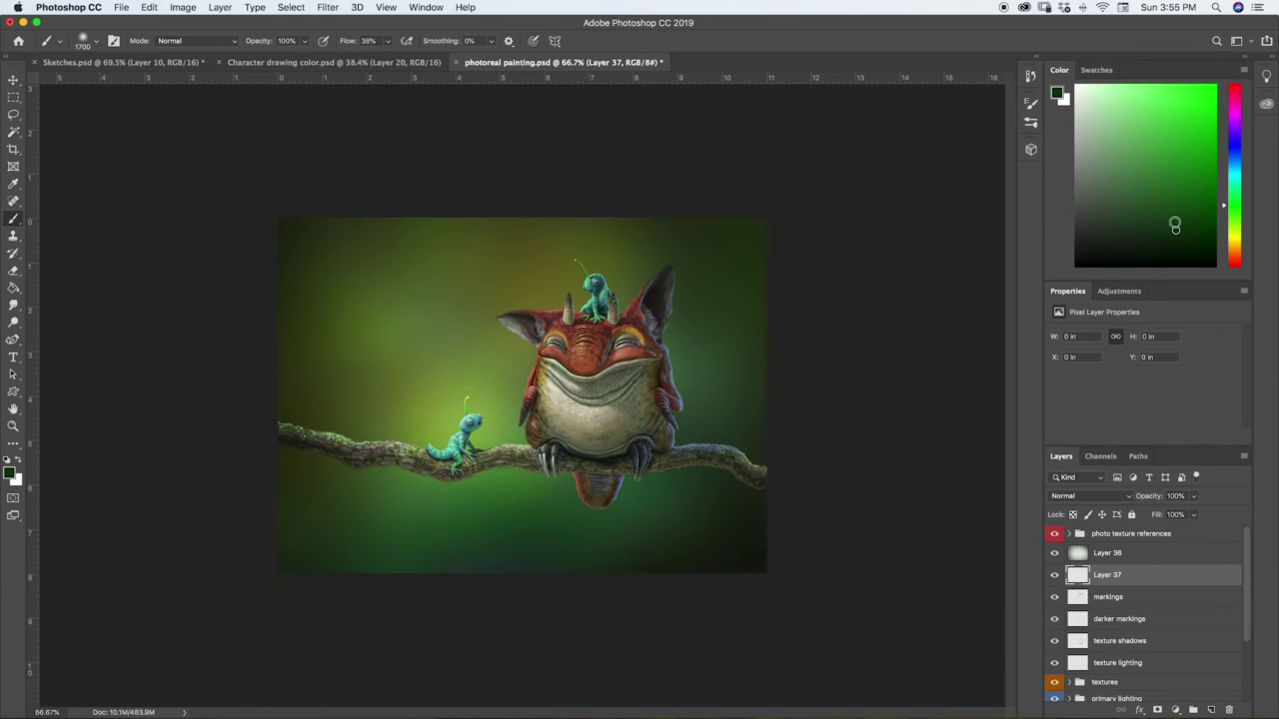
mouse_move(1176, 224)
left_mouse_down()
mouse_move(1183, 214)
mouse_move(1174, 226)
left_mouse_up()
left_click(1031, 122)
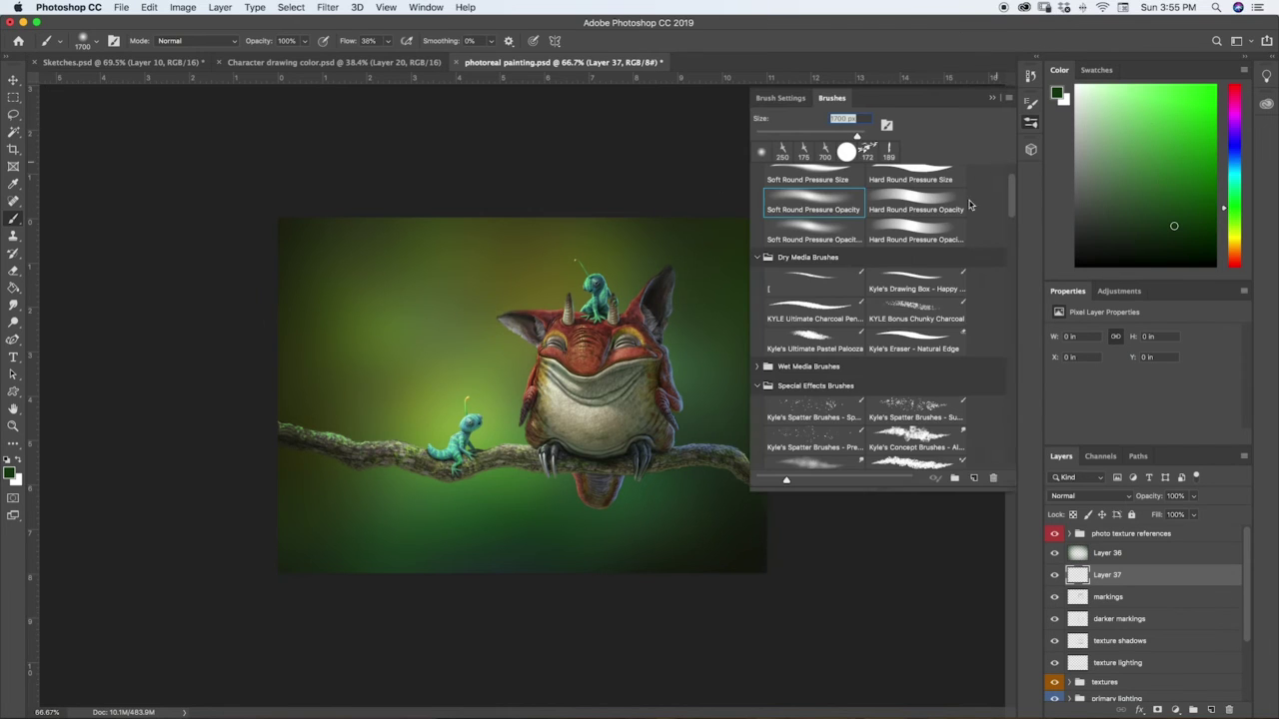
left_click(894, 181)
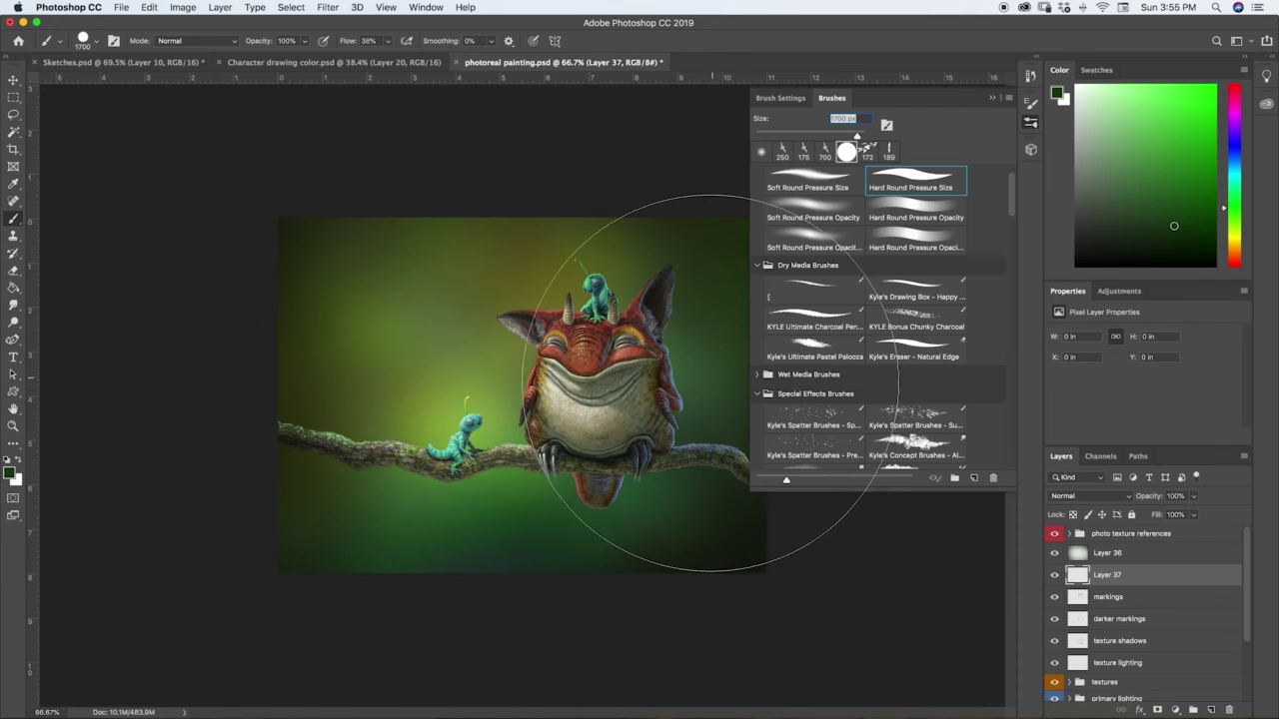
Step: Reduce the brush size from its oversized tip down to 6 px for drawing foliage
key("bracketleft")
key("bracketleft")
key("bracketleft")
key("bracketleft")
key("bracketleft")
key("bracketleft")
key("bracketleft")
key("bracketleft")
key("bracketleft")
key("bracketleft")
key("bracketleft")
key("bracketleft")
key("bracketleft")
key("bracketleft")
key("bracketleft")
key("bracketleft")
key("bracketleft")
key("bracketleft")
key("bracketleft")
key("bracketleft")
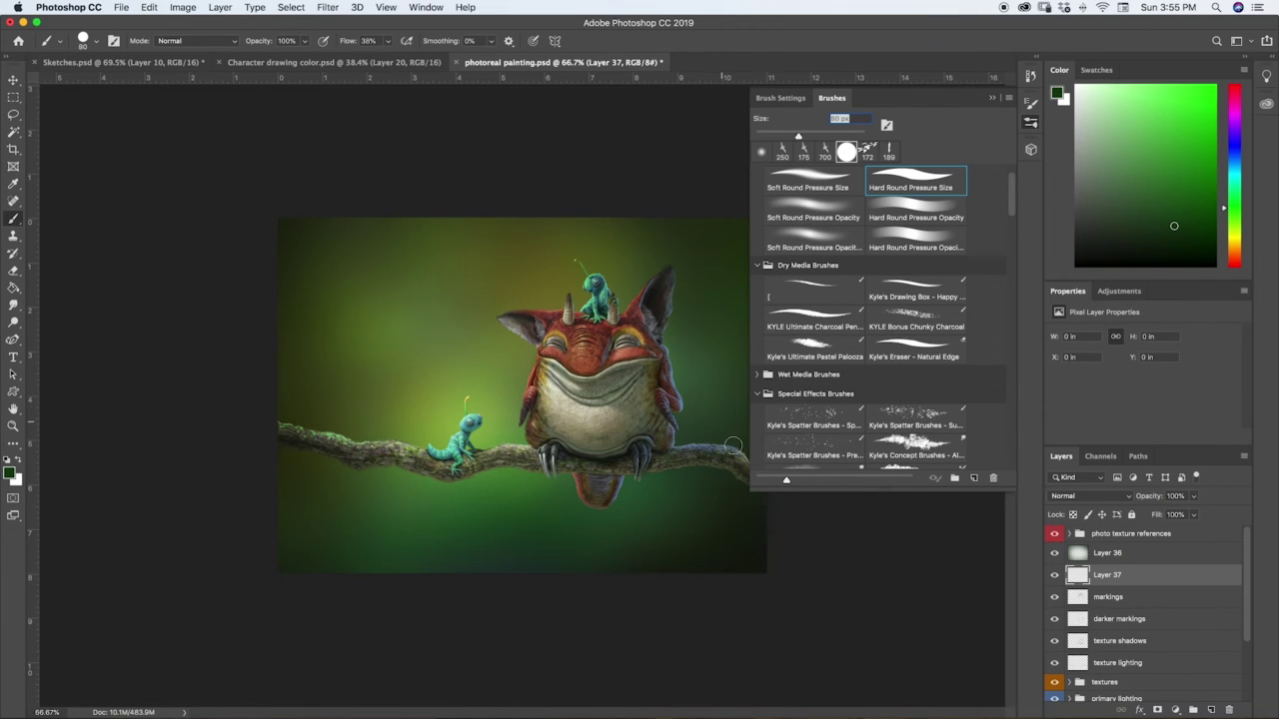
key("bracketleft")
key("bracketleft")
key("bracketleft")
key("bracketleft")
key("bracketleft")
key("bracketleft")
key("bracketleft")
key("bracketleft")
key("bracketleft")
key("bracketleft")
key("bracketleft")
key("bracketleft")
key("bracketleft")
key("bracketleft")
key("bracketleft")
left_click(993, 99)
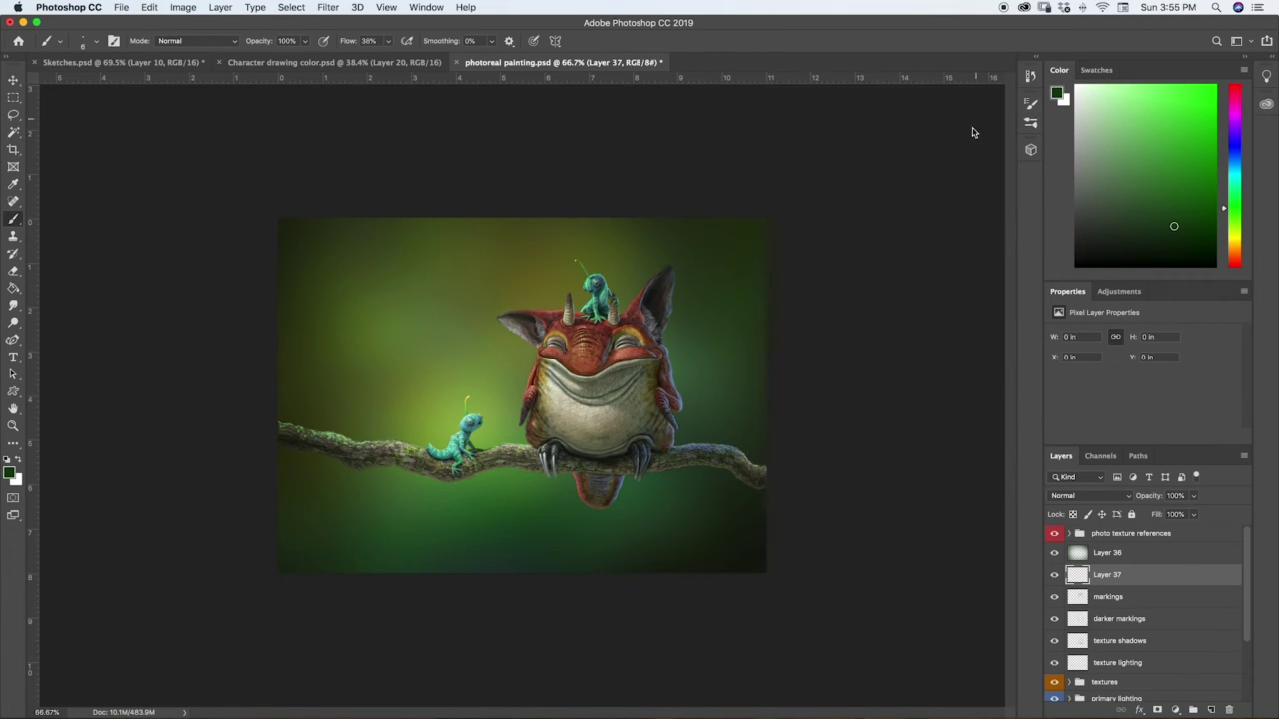
Step: Paint near-black grass blades with a 30 px brush, sweeping in from the canvas's lower right corner over the branch
mouse_move(756, 524)
left_mouse_down()
mouse_move(724, 536)
mouse_move(760, 531)
mouse_move(790, 489)
mouse_move(942, 366)
mouse_move(976, 376)
mouse_move(737, 547)
mouse_move(765, 527)
mouse_move(686, 566)
left_mouse_up()
left_click(1155, 250)
mouse_move(754, 540)
left_mouse_down()
mouse_move(664, 560)
mouse_move(763, 531)
mouse_move(638, 521)
left_mouse_up()
mouse_move(766, 503)
left_mouse_down()
mouse_move(654, 467)
mouse_move(706, 422)
left_mouse_up()
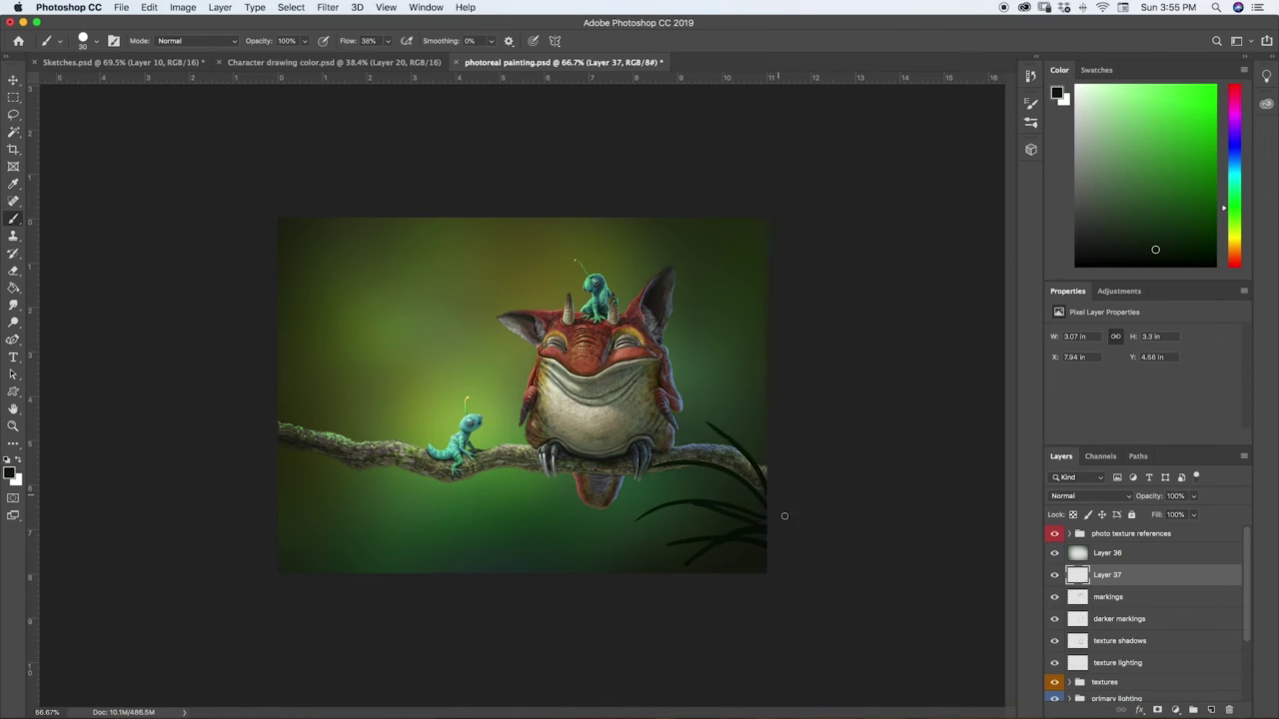
left_click_drag(761, 502, 643, 460)
left_click_drag(708, 500, 617, 462)
mouse_move(695, 537)
left_mouse_down()
mouse_move(617, 466)
mouse_move(636, 571)
left_mouse_up()
right_click(762, 560)
mouse_move(775, 463)
left_mouse_down()
mouse_move(658, 411)
mouse_move(607, 423)
mouse_move(641, 420)
left_mouse_up()
left_click_drag(736, 504, 578, 429)
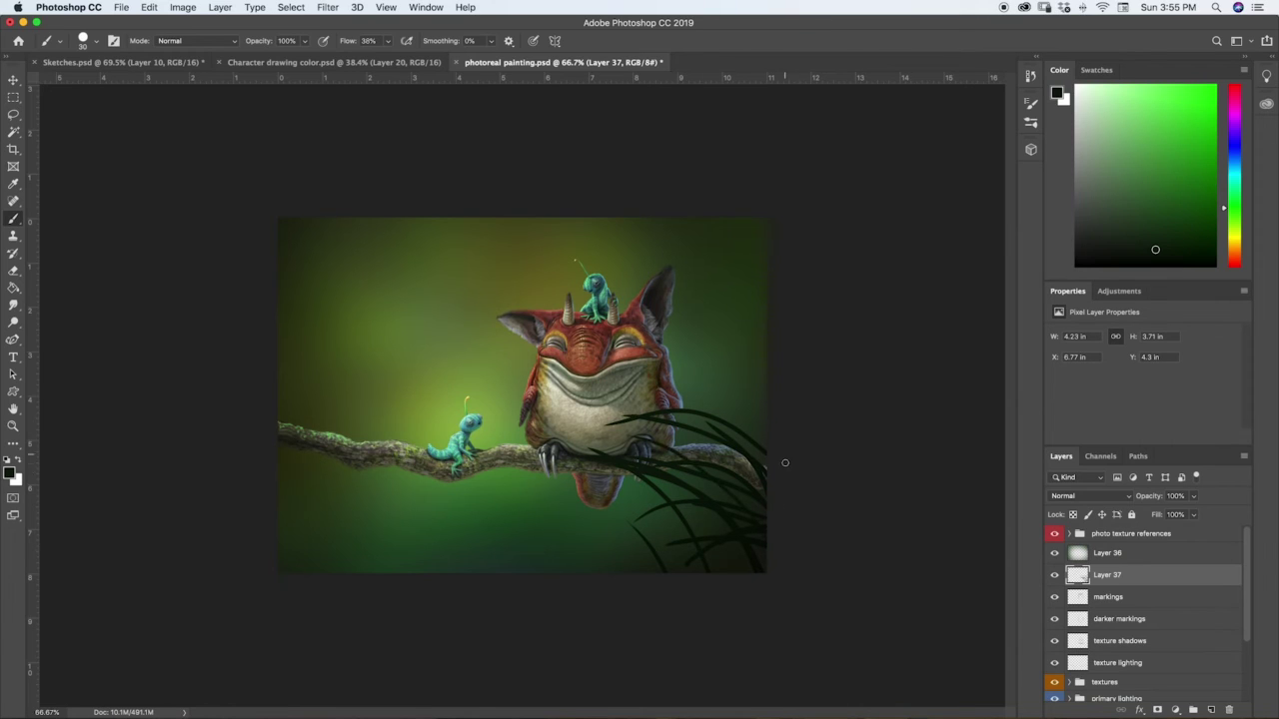
Step: Extend the near-black blades up the canvas's right edge and add broader leaves beside the creature's ear
left_click_drag(782, 450, 721, 385)
left_click_drag(767, 474, 697, 384)
mouse_move(779, 423)
left_mouse_down()
mouse_move(710, 326)
mouse_move(785, 441)
mouse_move(700, 271)
mouse_move(731, 377)
mouse_move(756, 377)
mouse_move(760, 308)
mouse_move(762, 340)
mouse_move(811, 254)
mouse_move(786, 308)
mouse_move(771, 301)
mouse_move(692, 358)
mouse_move(733, 334)
mouse_move(725, 307)
mouse_move(687, 272)
mouse_move(672, 277)
mouse_move(733, 250)
mouse_move(697, 250)
left_mouse_up()
left_click_drag(649, 392, 776, 408)
Step: Paint near-black leaves and blades reaching in from the canvas's left edge, lower left corner and upper left corner
left_click_drag(279, 481, 438, 528)
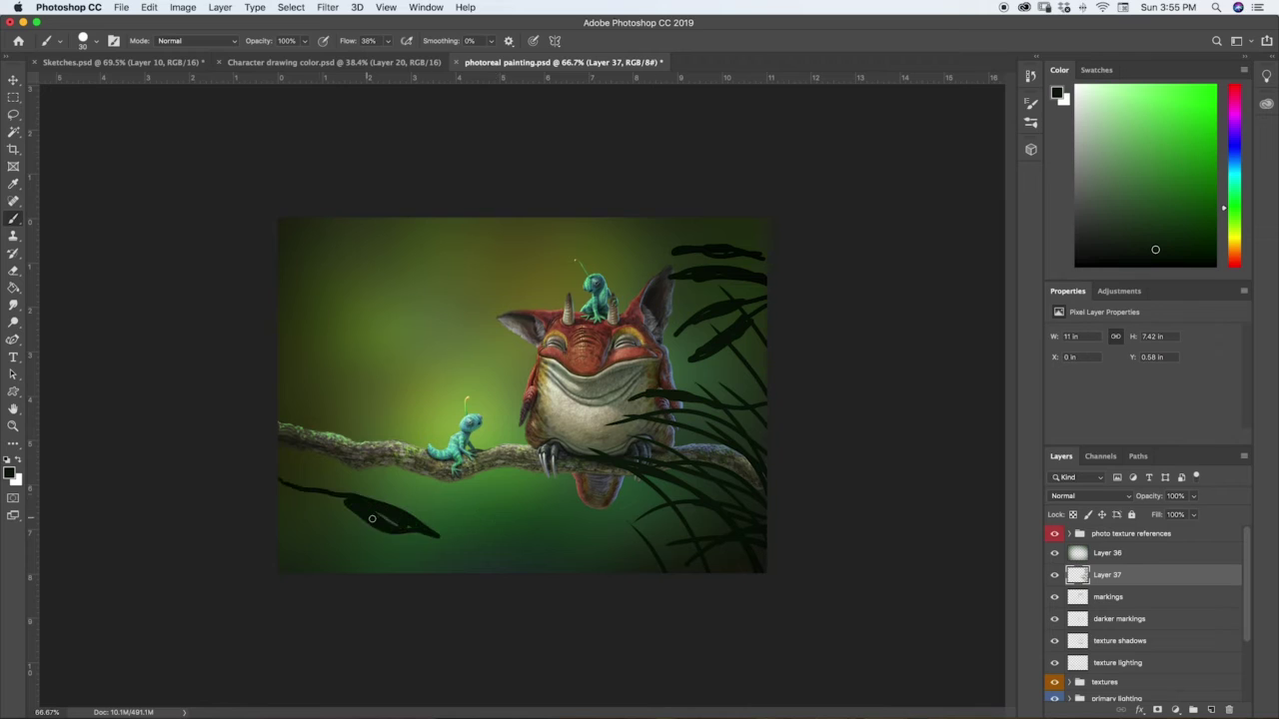
left_click_drag(281, 533, 383, 558)
mouse_move(427, 526)
left_mouse_down()
mouse_move(528, 527)
mouse_move(485, 551)
left_mouse_up()
left_click_drag(281, 398, 370, 493)
left_click_drag(281, 361, 402, 418)
left_click_drag(281, 300, 412, 356)
left_click_drag(282, 229, 366, 262)
left_click_drag(288, 356, 368, 368)
left_click_drag(284, 222, 416, 248)
left_click_drag(428, 220, 497, 268)
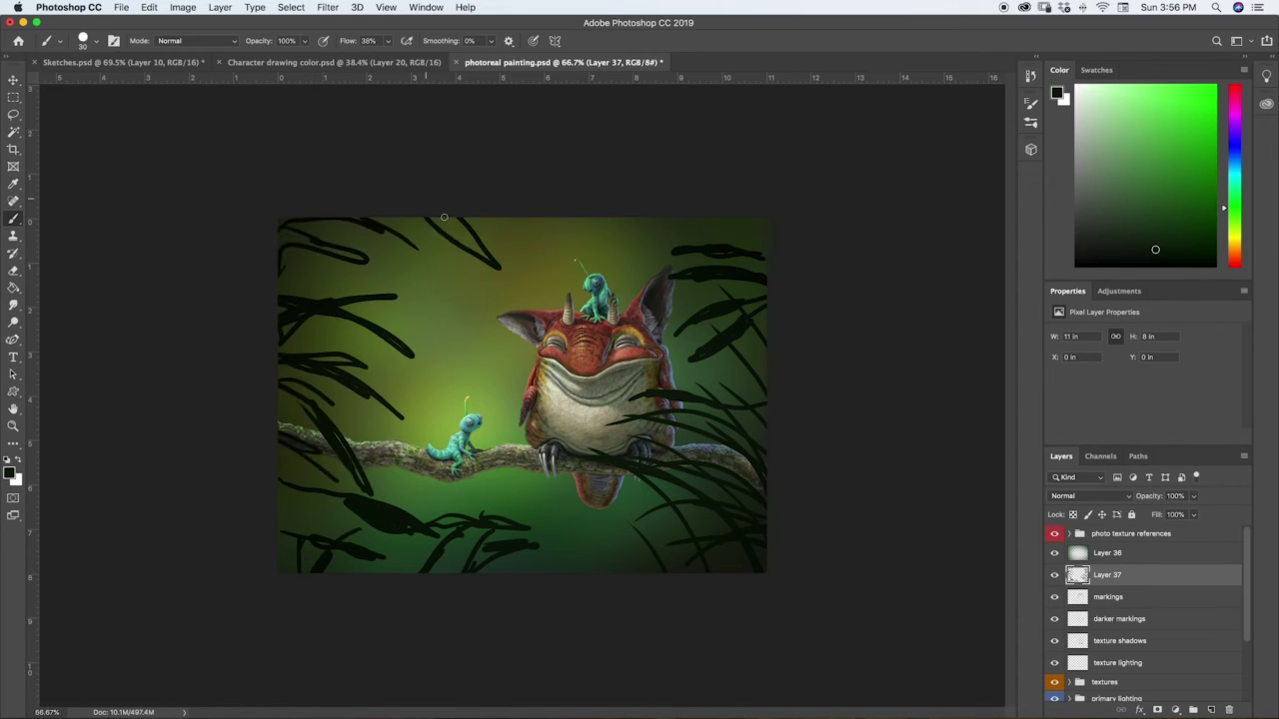
Step: Enlarge the brush to 40 px and thicken the dark leaves along the canvas's top edge and upper left side
key("bracketright")
key("bracketright")
left_click_drag(492, 220, 541, 270)
left_click_drag(359, 257, 282, 236)
mouse_move(321, 308)
left_mouse_down()
mouse_move(366, 283)
mouse_move(398, 312)
left_mouse_up()
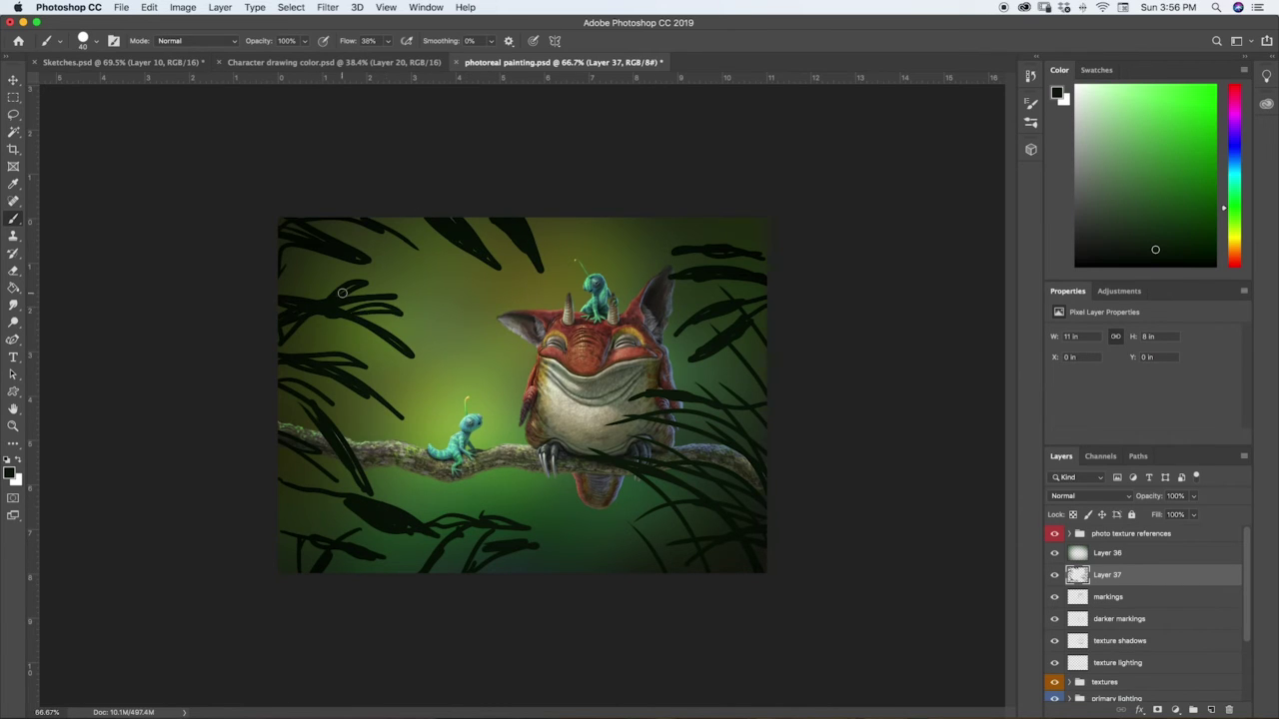
Step: Sample the creature's blue rim light, lighten it, and paint thin 8 px highlights along the leaves on the canvas's right side
left_click(676, 352, "alt")
key("bracketleft")
key("bracketleft")
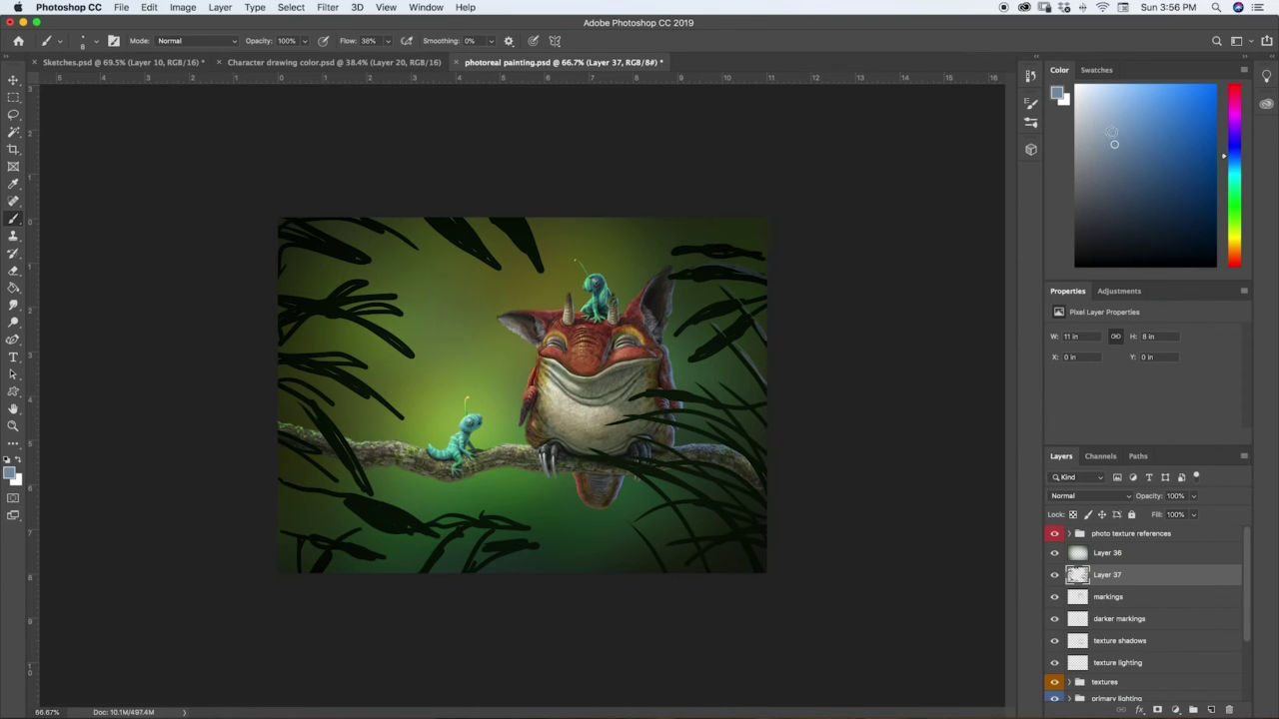
left_click_drag(1110, 134, 1113, 119)
left_click_drag(745, 405, 655, 389)
left_click_drag(749, 434, 702, 386)
left_click_drag(766, 421, 732, 391)
right_click(661, 410)
left_click_drag(736, 298, 694, 317)
mouse_move(766, 470)
left_mouse_down()
mouse_move(755, 441)
mouse_move(715, 423)
left_mouse_up()
mouse_move(751, 509)
left_mouse_down()
mouse_move(680, 450)
mouse_move(656, 469)
left_mouse_up()
left_click_drag(726, 445, 629, 413)
left_click_drag(663, 494, 609, 455)
Step: Sample the background's yellow-green, brighten it, and paint 30 px highlights on the leaves at the canvas's top and upper left
left_click(410, 339, "alt")
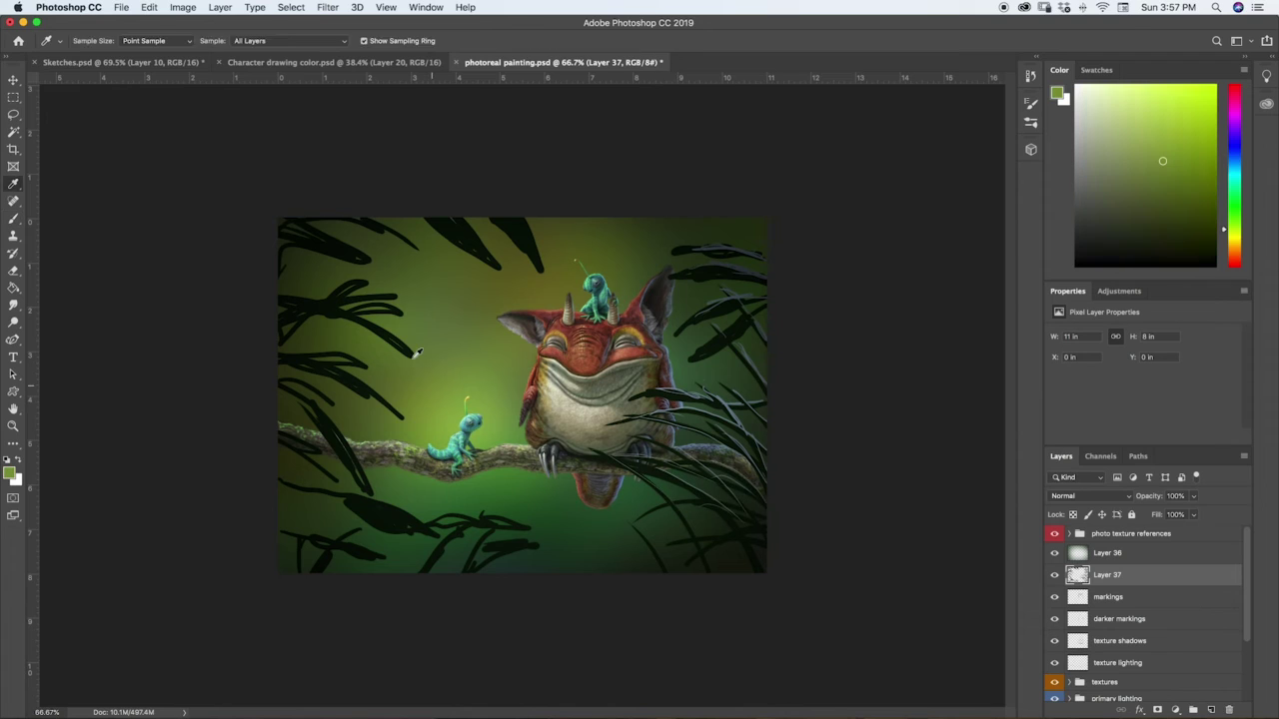
key("]")
key("]")
key("]")
key("]")
key("]")
key("]")
mouse_move(410, 355)
left_mouse_down()
mouse_move(330, 299)
mouse_move(379, 326)
left_mouse_up()
left_click(1162, 128)
left_click_drag(305, 228, 365, 262)
left_click_drag(439, 222, 494, 266)
left_click_drag(500, 220, 536, 266)
left_click_drag(285, 358, 395, 414)
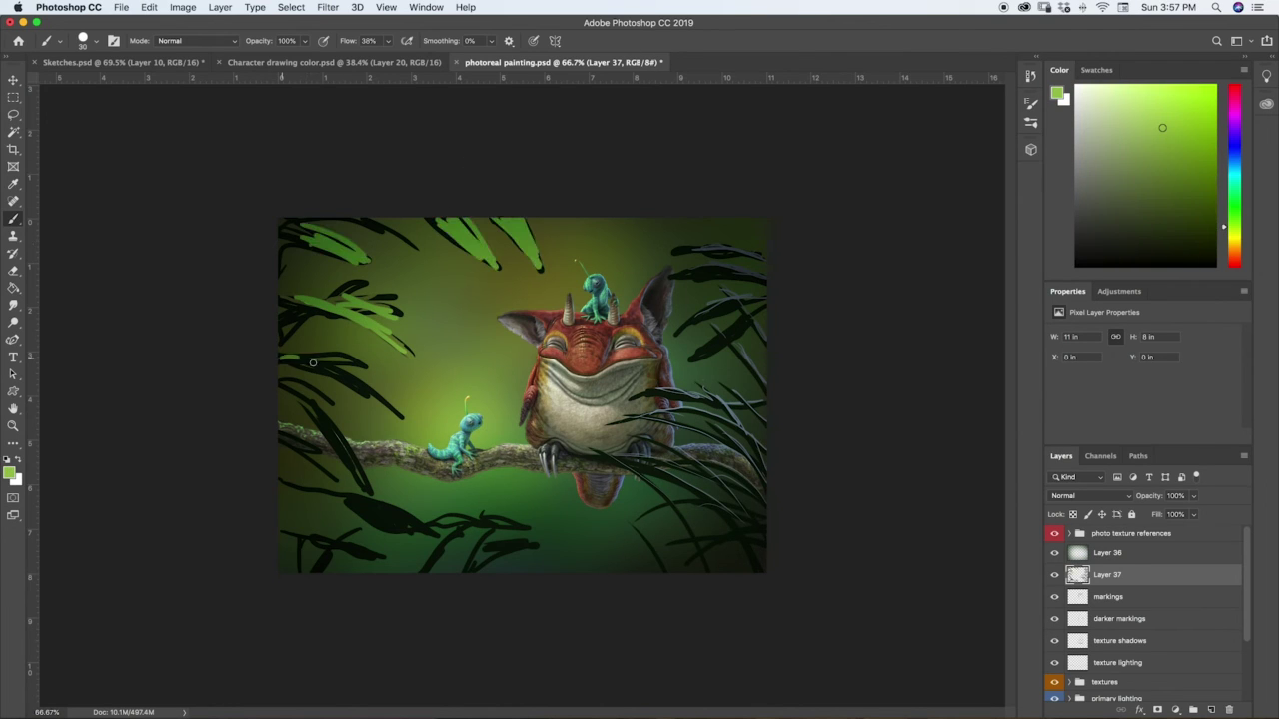
Step: Paint light green highlights on the leaves in the canvas's lower left and along its right side
left_click_drag(355, 500, 424, 530)
left_click_drag(435, 520, 517, 528)
left_click_drag(489, 548, 530, 545)
left_click_drag(620, 462, 690, 482)
left_click_drag(627, 518, 661, 555)
left_click_drag(632, 421, 671, 415)
left_click_drag(641, 440, 682, 455)
left_click_drag(675, 277, 714, 275)
left_click_drag(692, 355, 716, 341)
left_click_drag(310, 401, 366, 492)
left_click_drag(316, 537, 371, 554)
Step: Brighten the yellow-green for the lower-left leaf, shift the brush color toward pure green, and paint strokes on the leaves along the canvas's left side
left_click(1150, 111)
left_click_drag(358, 507, 425, 534)
left_click(1234, 208)
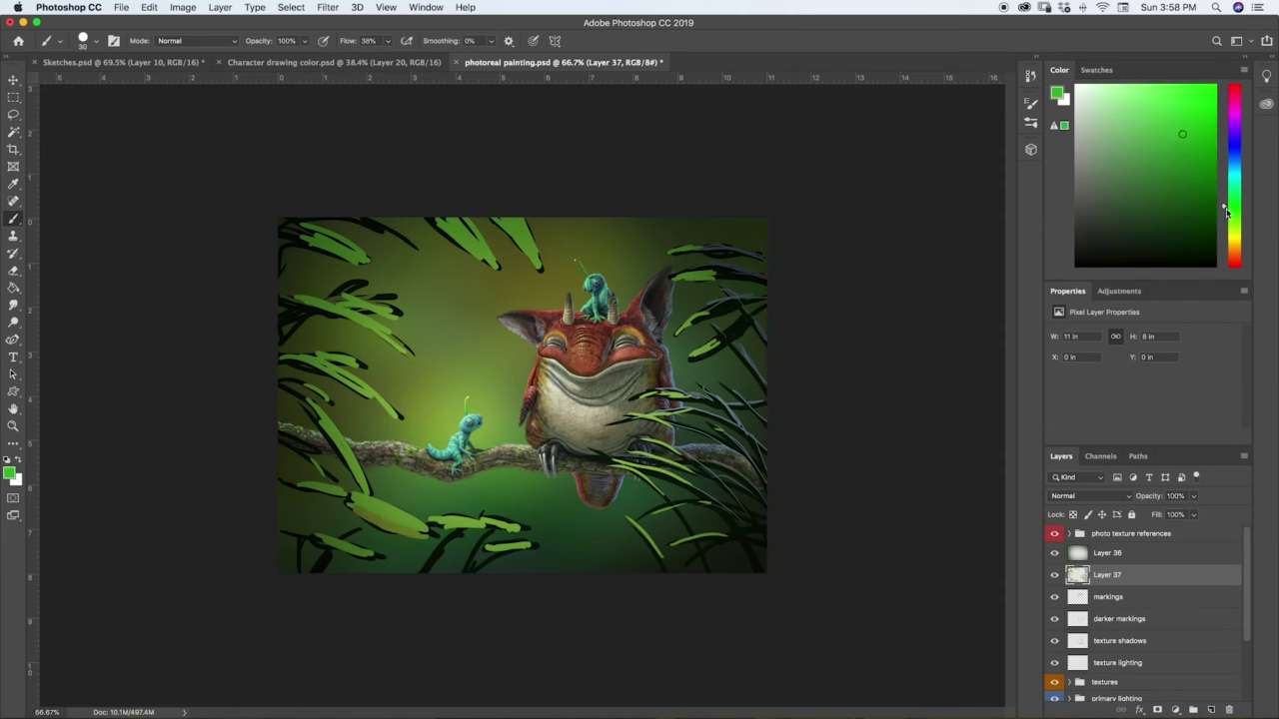
left_click(1165, 136)
left_click_drag(286, 486, 346, 503)
left_click_drag(330, 444, 296, 395)
left_click_drag(296, 302, 342, 319)
Step: Shift the brush color to a cooler, paler green and paint accent highlights on the leaves along the canvas's top, left and lower-right areas
left_click(1234, 203)
left_click(1119, 140)
left_click_drag(345, 497, 376, 513)
left_click(1141, 120)
left_click_drag(653, 487, 689, 530)
left_click_drag(345, 220, 437, 265)
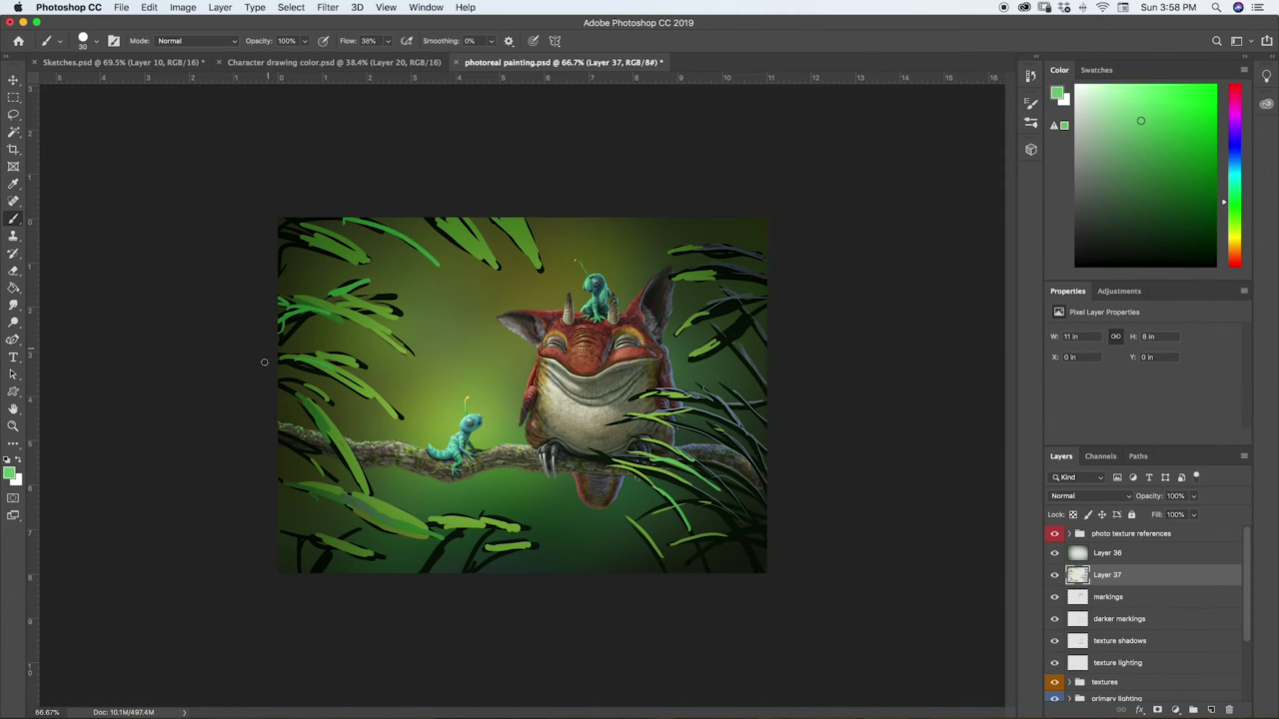
left_click_drag(319, 571, 330, 542)
mouse_move(537, 268)
left_mouse_down()
mouse_move(483, 210)
mouse_move(428, 216)
left_mouse_up()
mouse_move(368, 296)
left_mouse_down()
mouse_move(399, 299)
mouse_move(338, 296)
left_mouse_up()
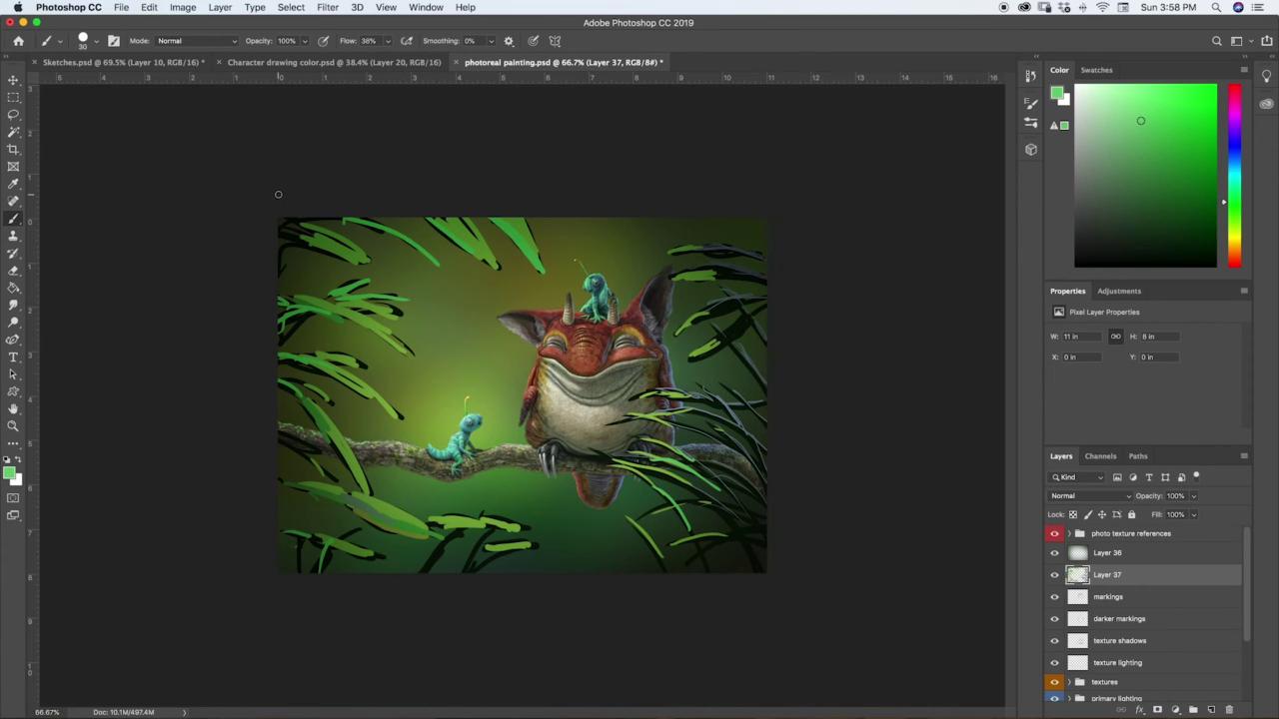
Step: Apply a Gaussian Blur to the foliage on Layer 37, adjusting the radius until the leaves look softly out of focus
left_click(180, 12)
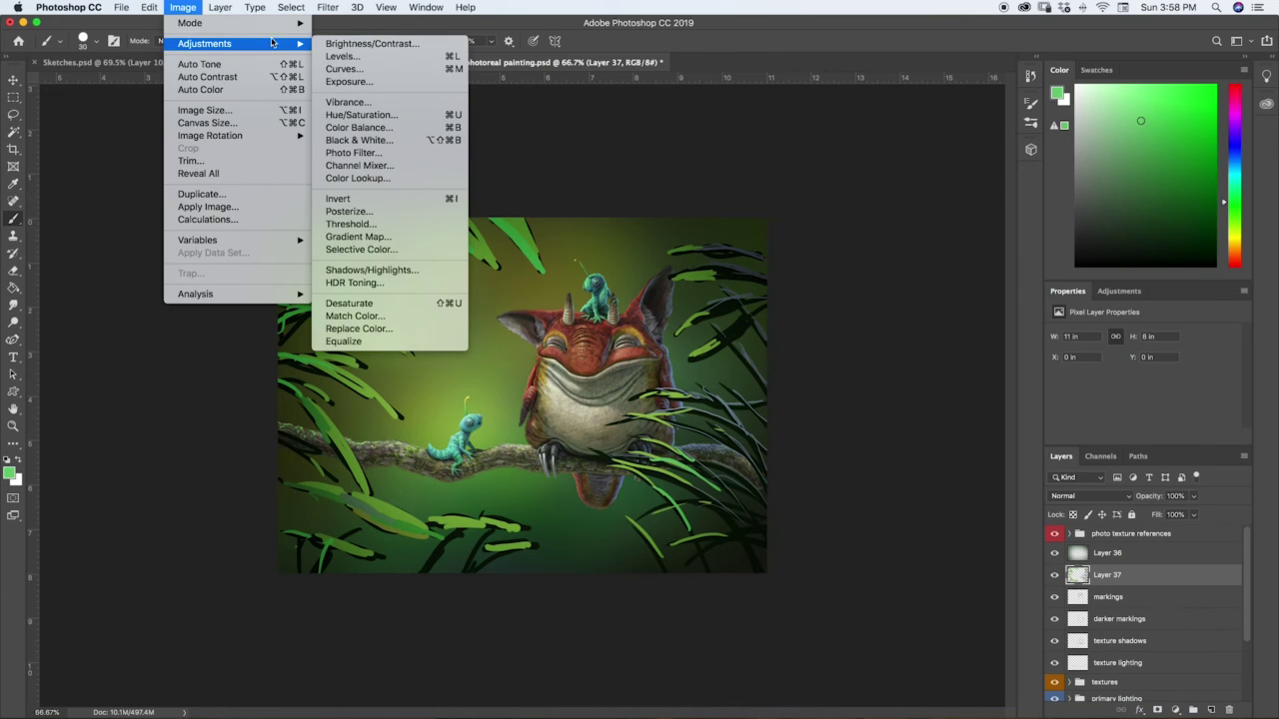
mouse_move(328, 8)
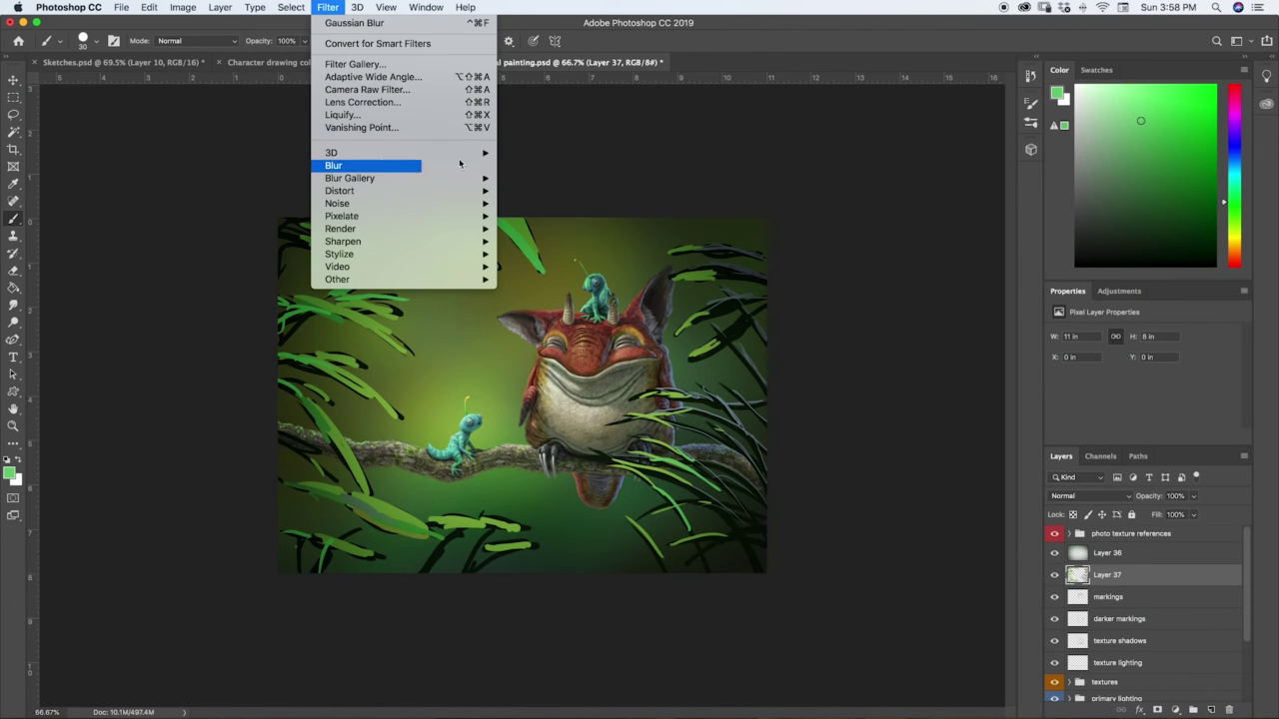
mouse_move(399, 165)
left_click(520, 216)
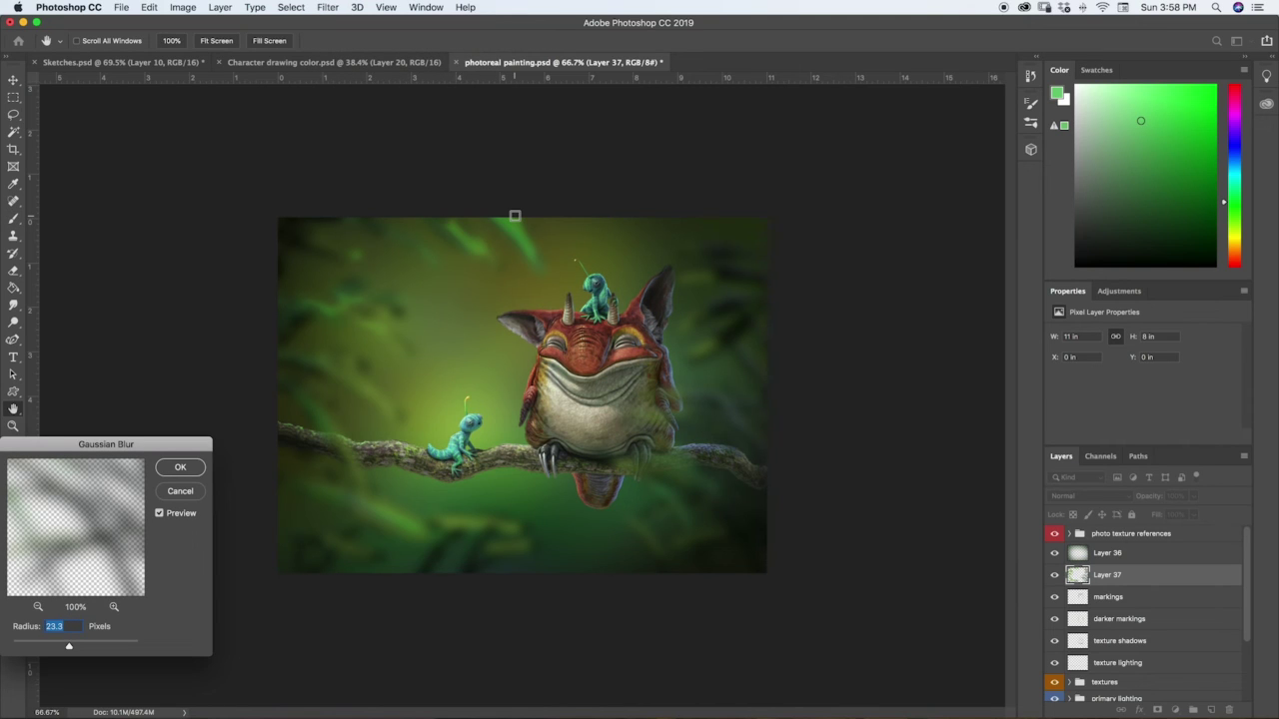
left_click_drag(123, 451, 142, 378)
left_click_drag(69, 580, 70, 584)
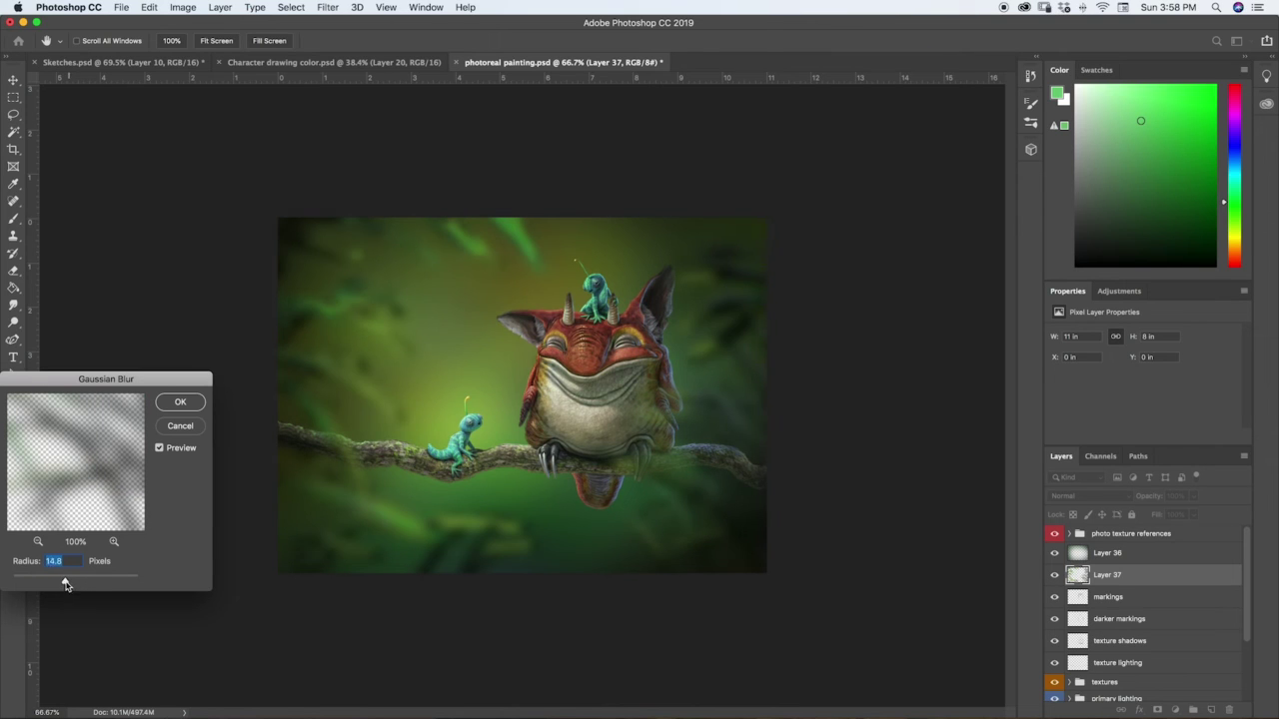
left_click_drag(66, 586, 71, 586)
left_click(182, 404)
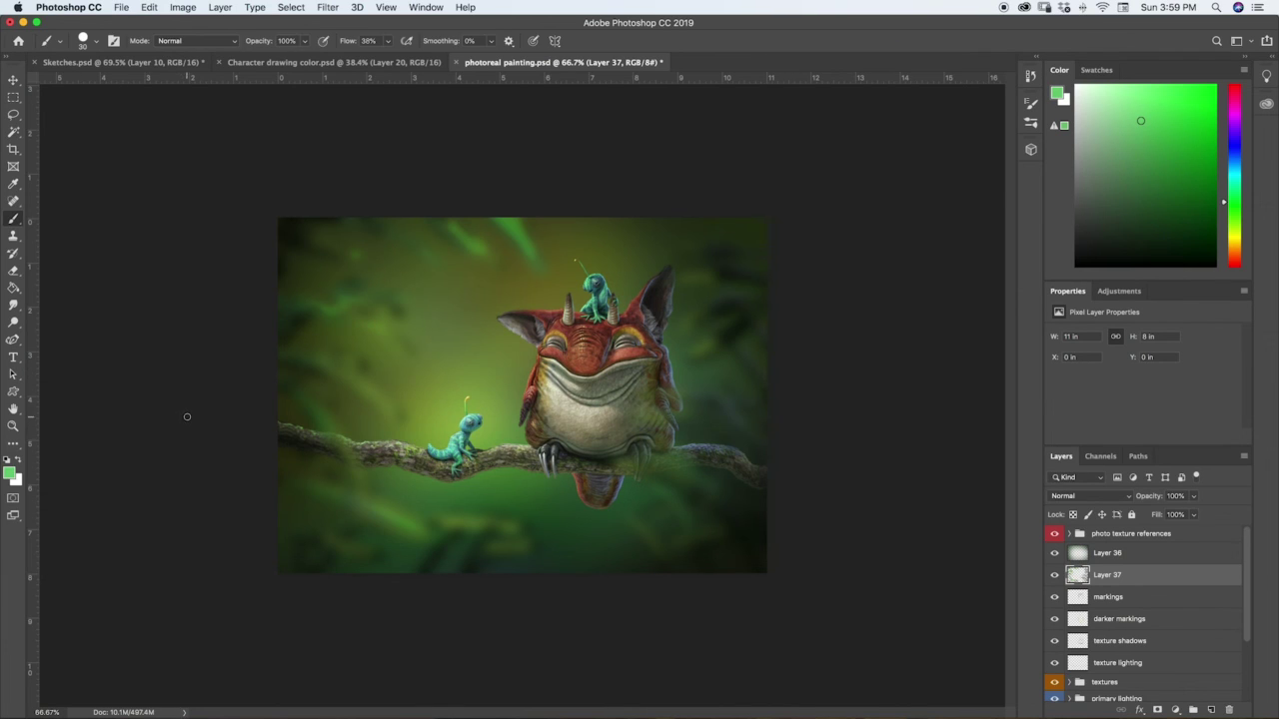
Step: Erase part of the dark vignette on Layer 36 around the small blue creature on the big creature's head, using an 800 px eraser
key("super+1")
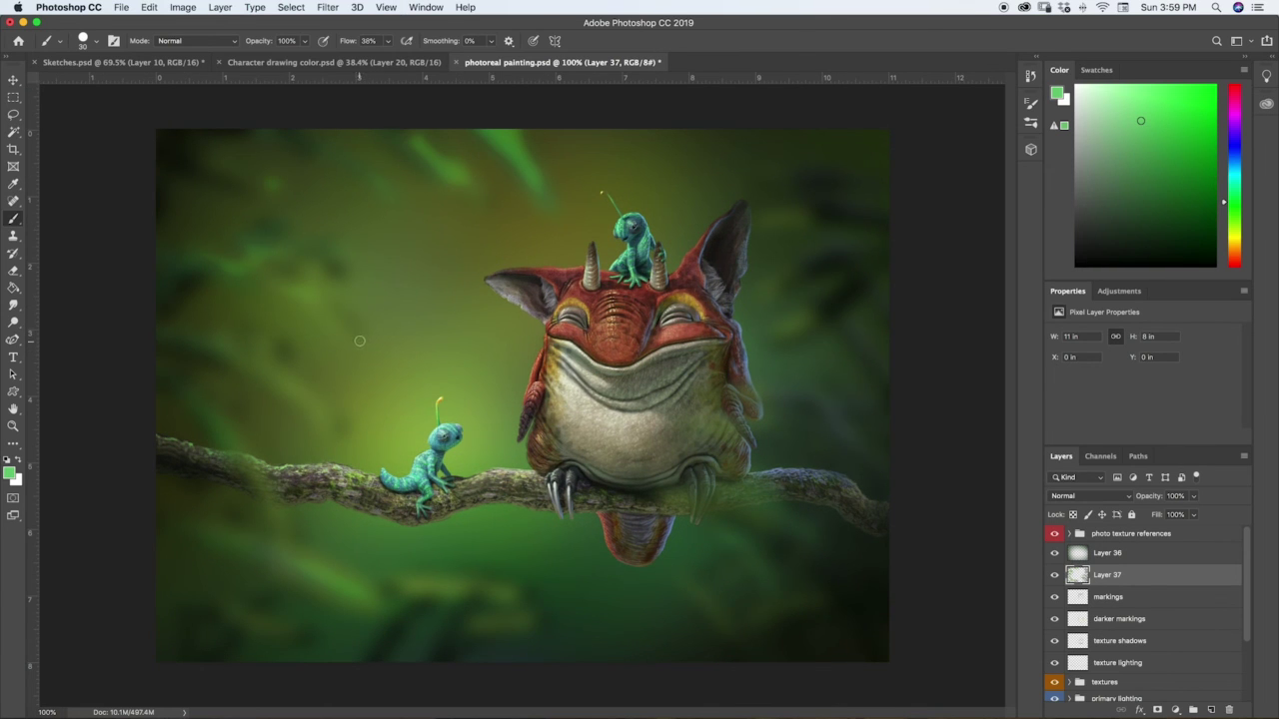
left_click(1076, 553)
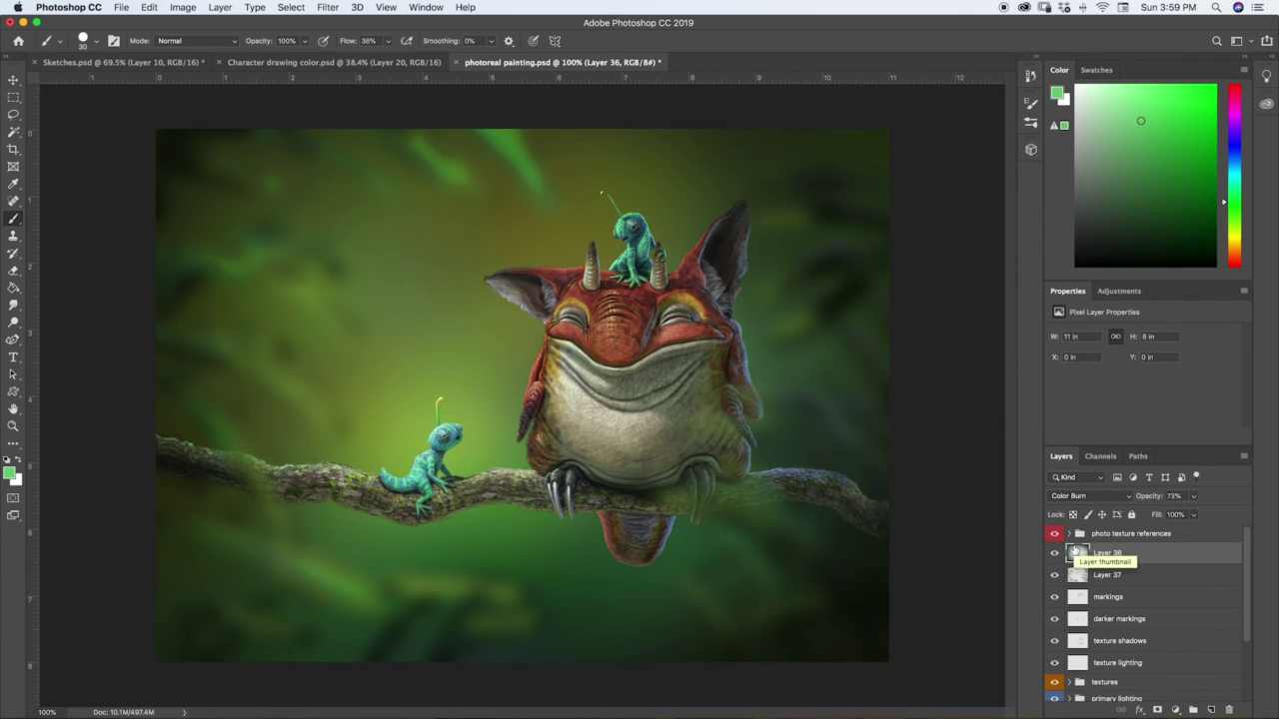
key("e")
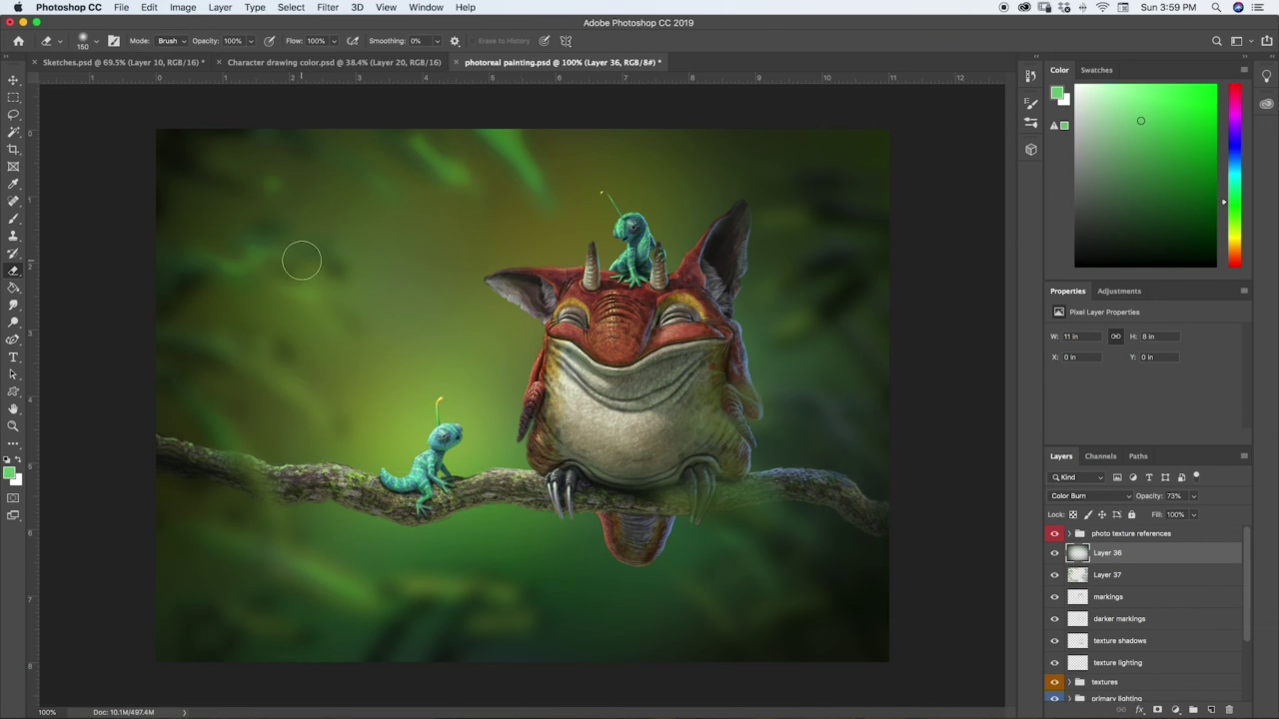
key("bracketleft")
key("bracketright")
key("bracketright")
key("bracketright")
key("bracketright")
key("bracketright")
key("bracketright")
key("bracketright")
key("bracketright")
key("bracketright")
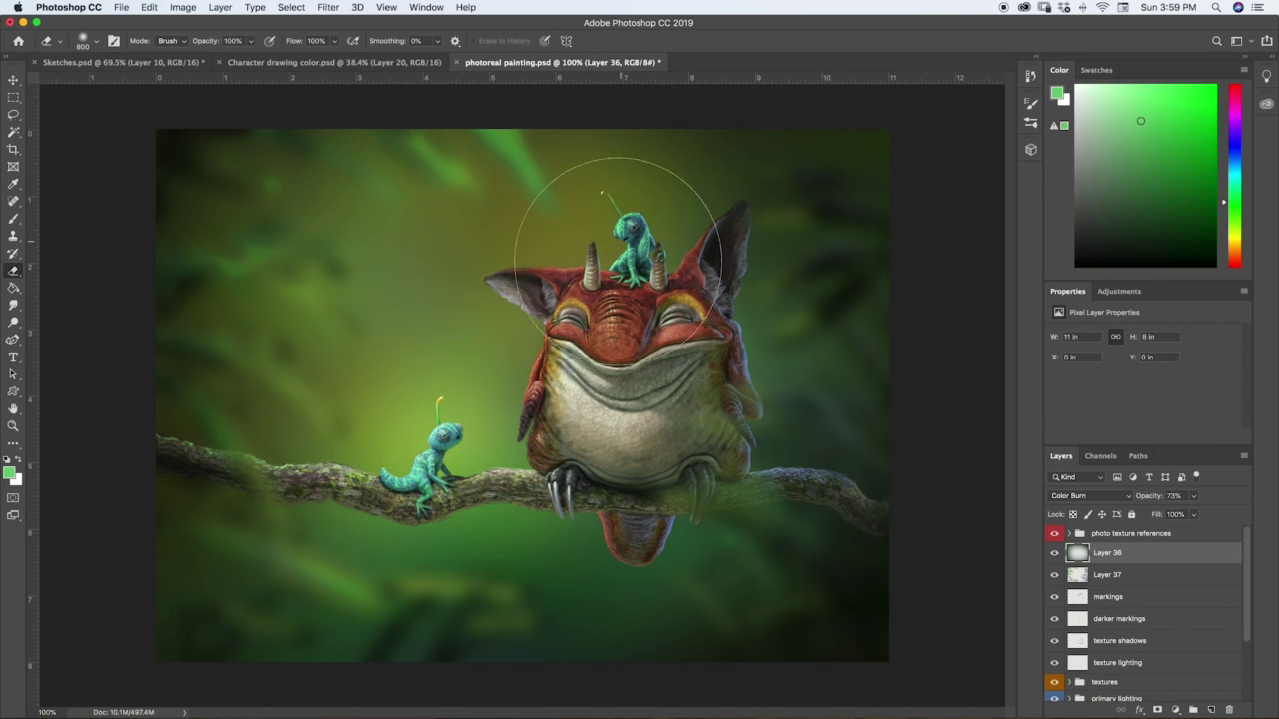
mouse_move(617, 258)
left_mouse_down()
mouse_move(643, 290)
mouse_move(660, 286)
mouse_move(634, 256)
left_mouse_up()
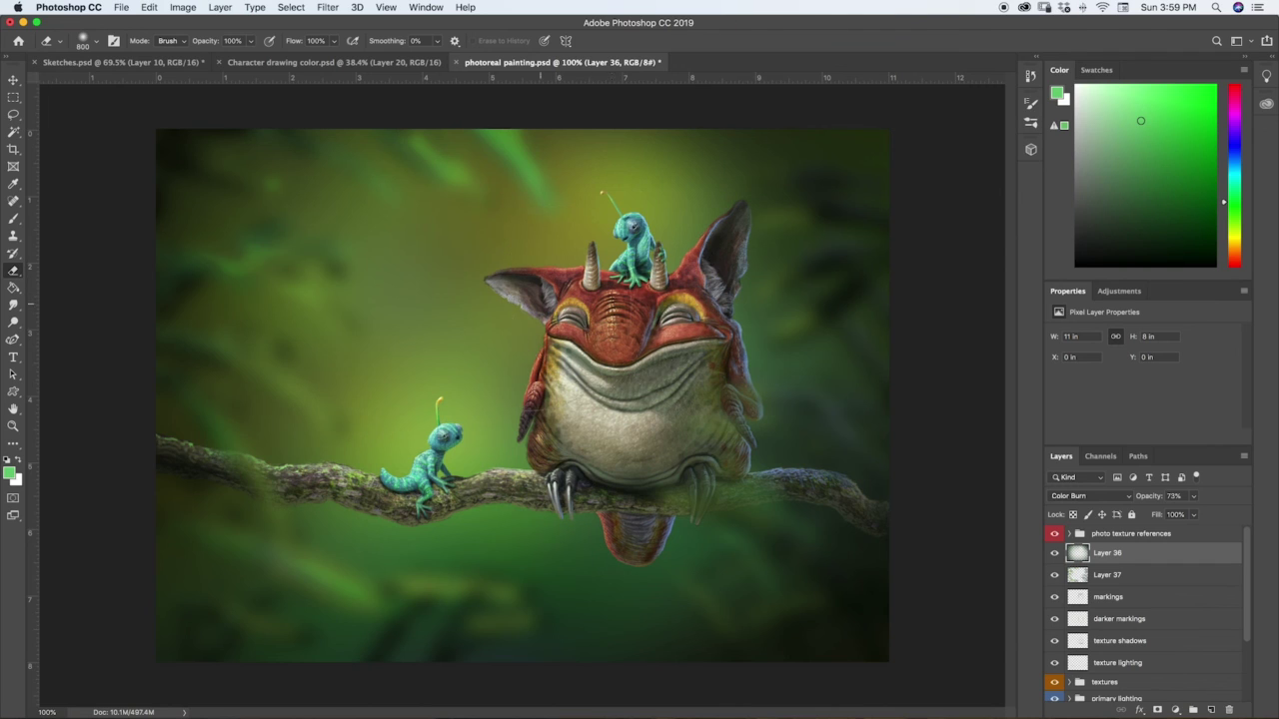